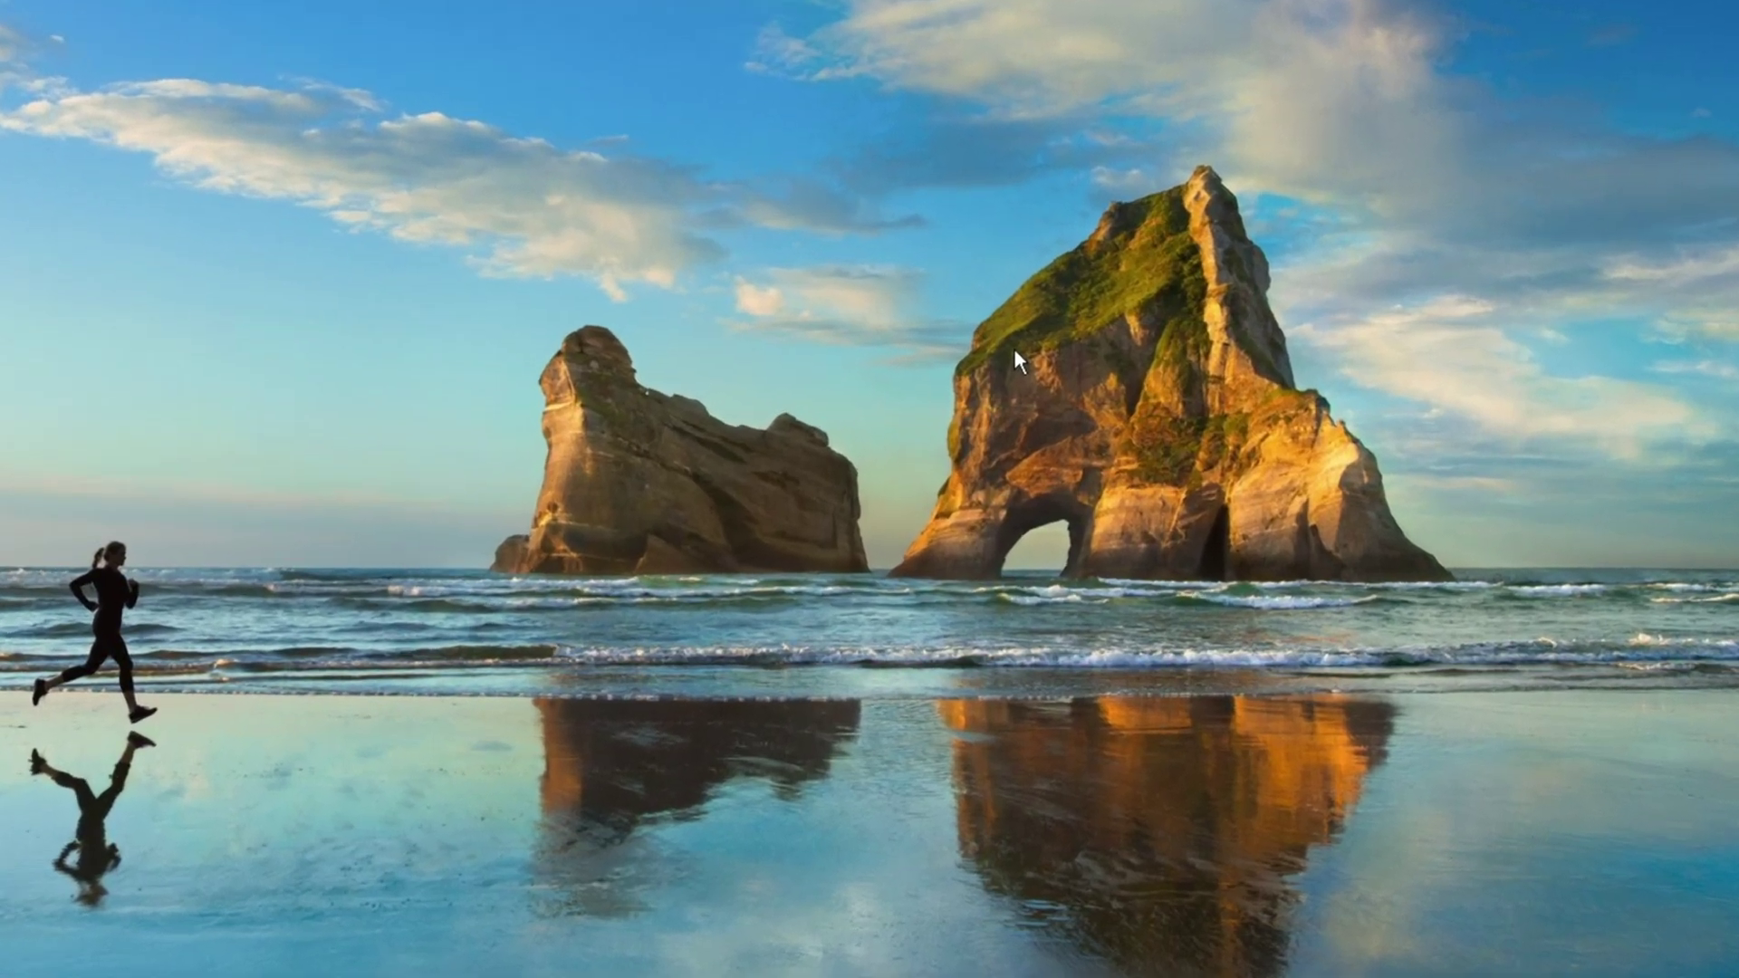
Launch Registry Editor by searching 're' in Windows Search
right_click(1160, 441)
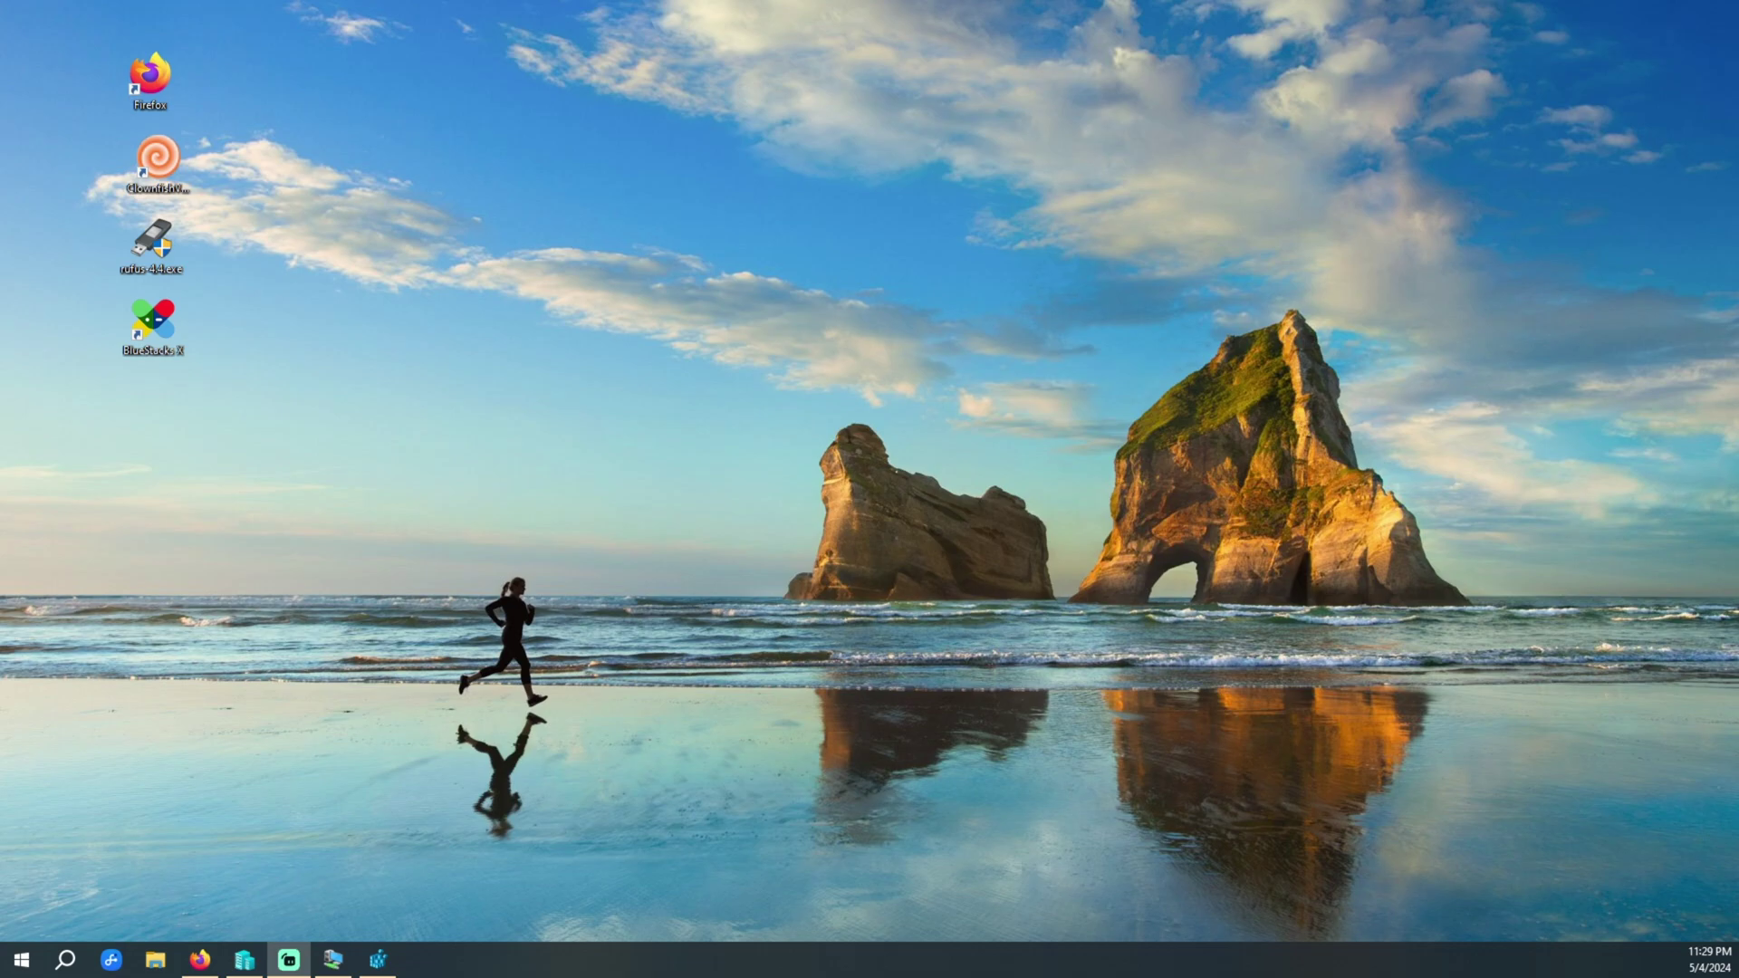
click(71, 949)
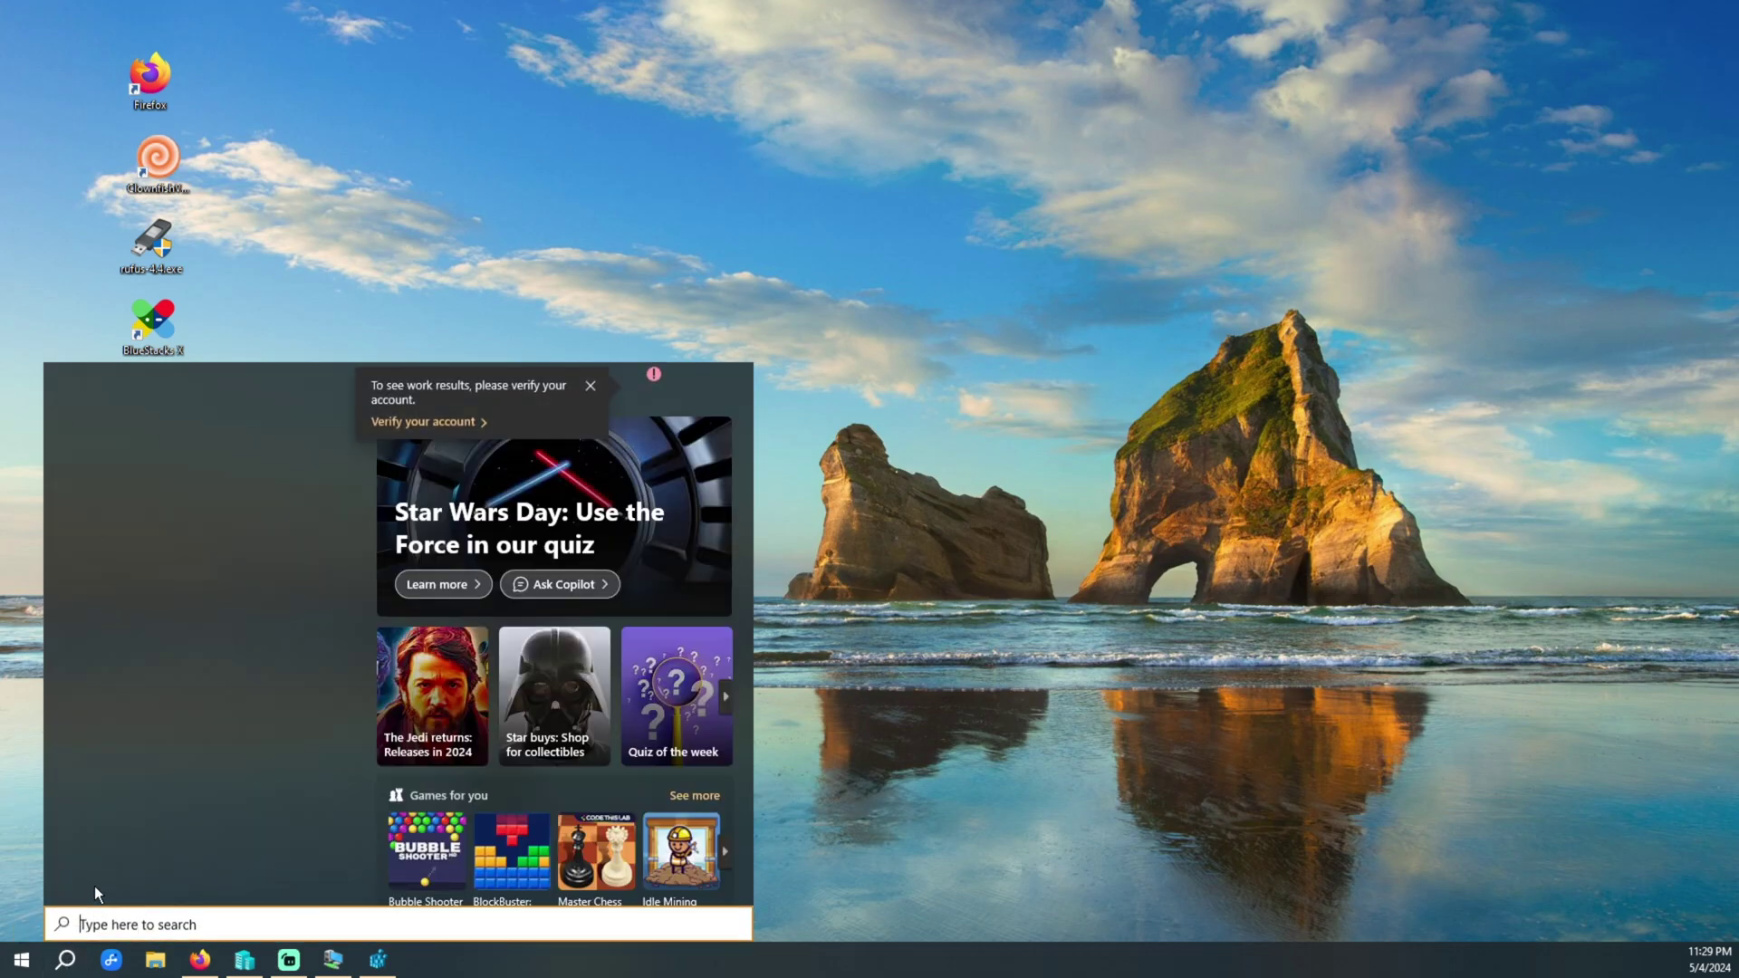
text(re)
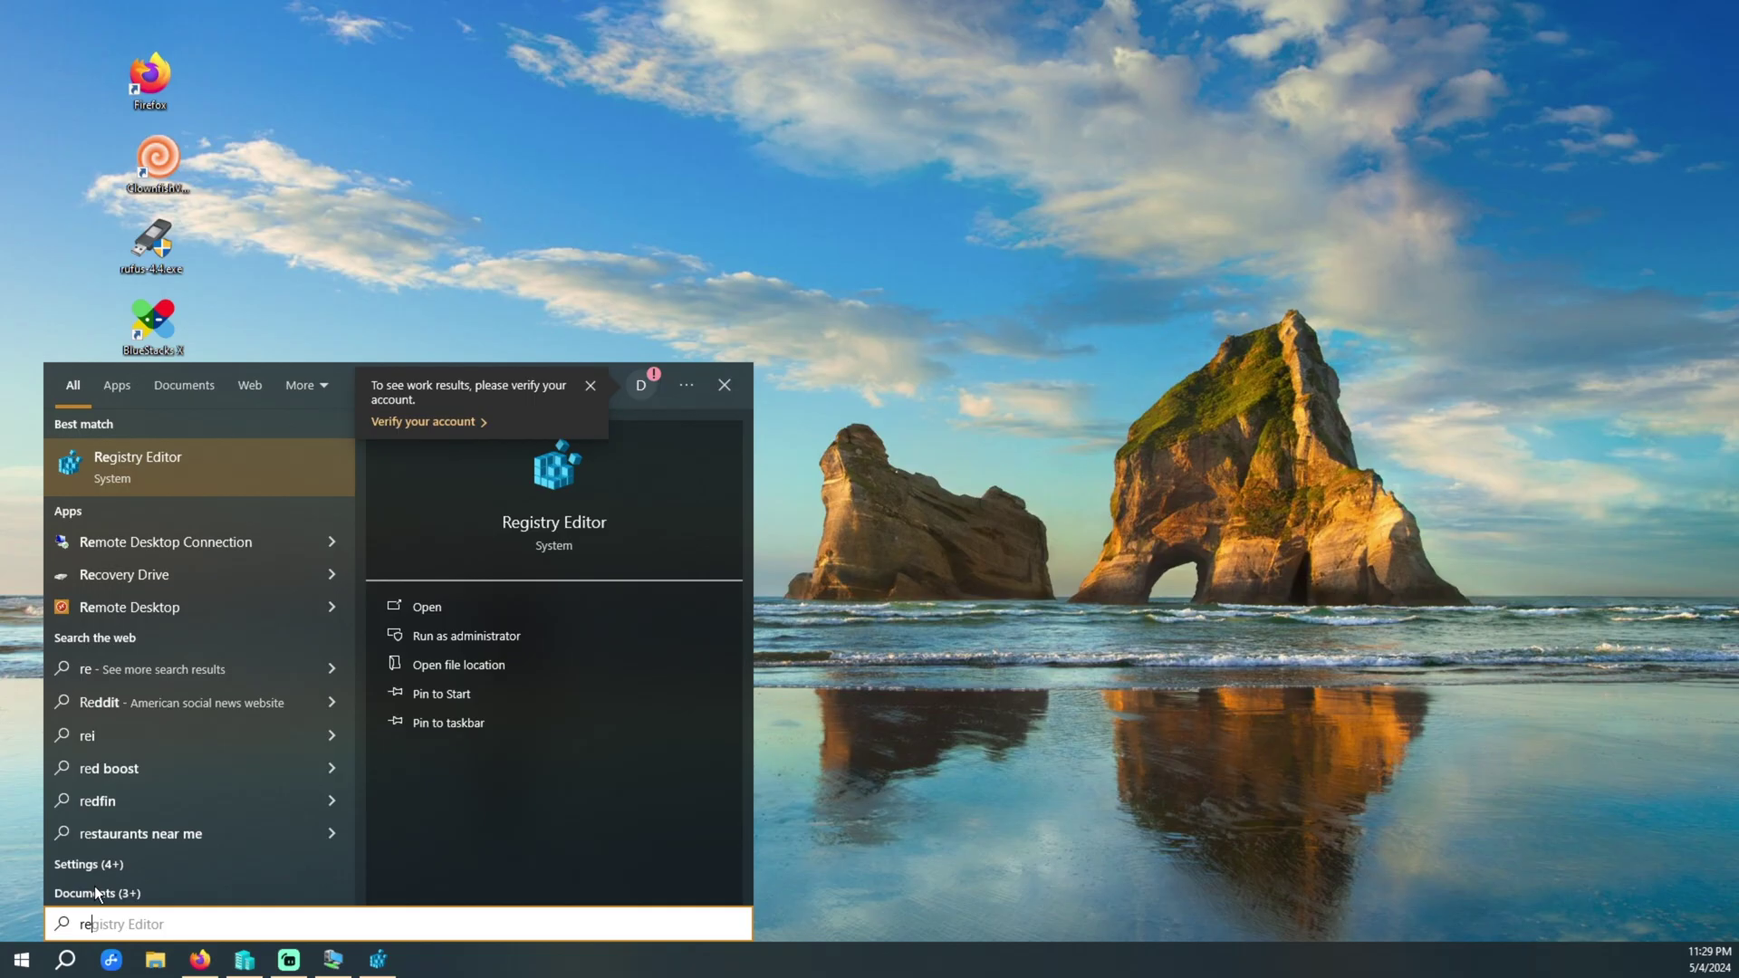
key(Return)
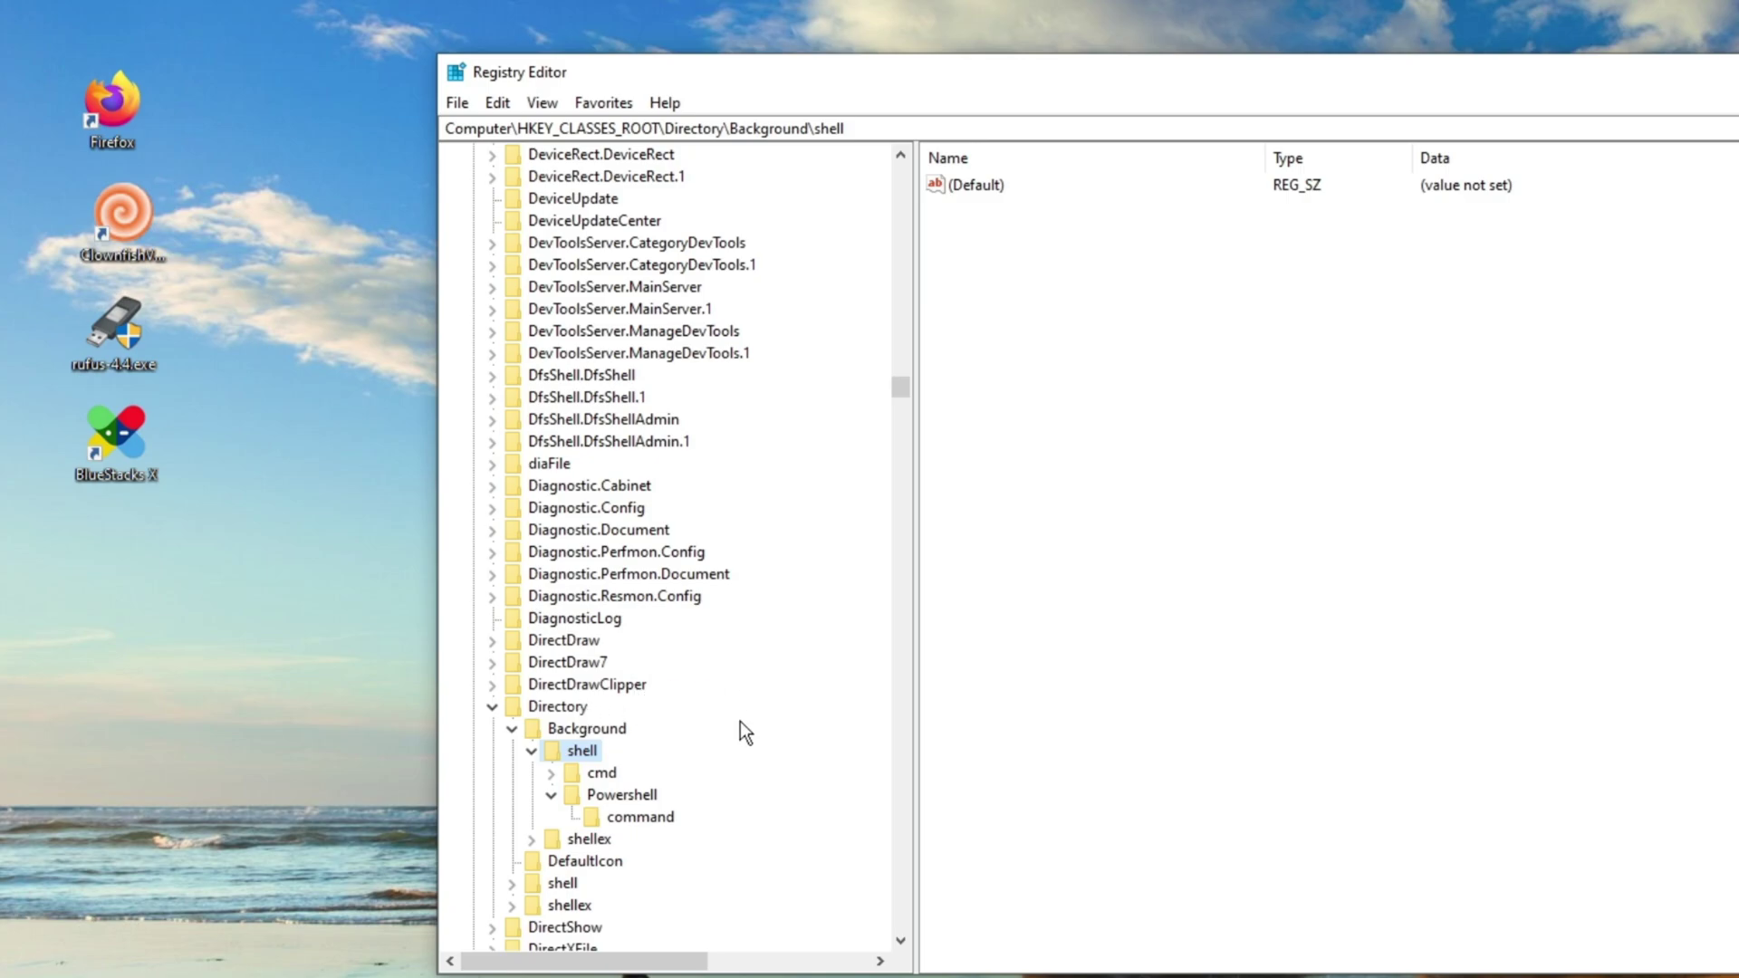
Create a new key named Firefox under HKEY_CLASSES_ROOT\Directory\Background\shell
right_click(581, 759)
mouse_move(689, 807)
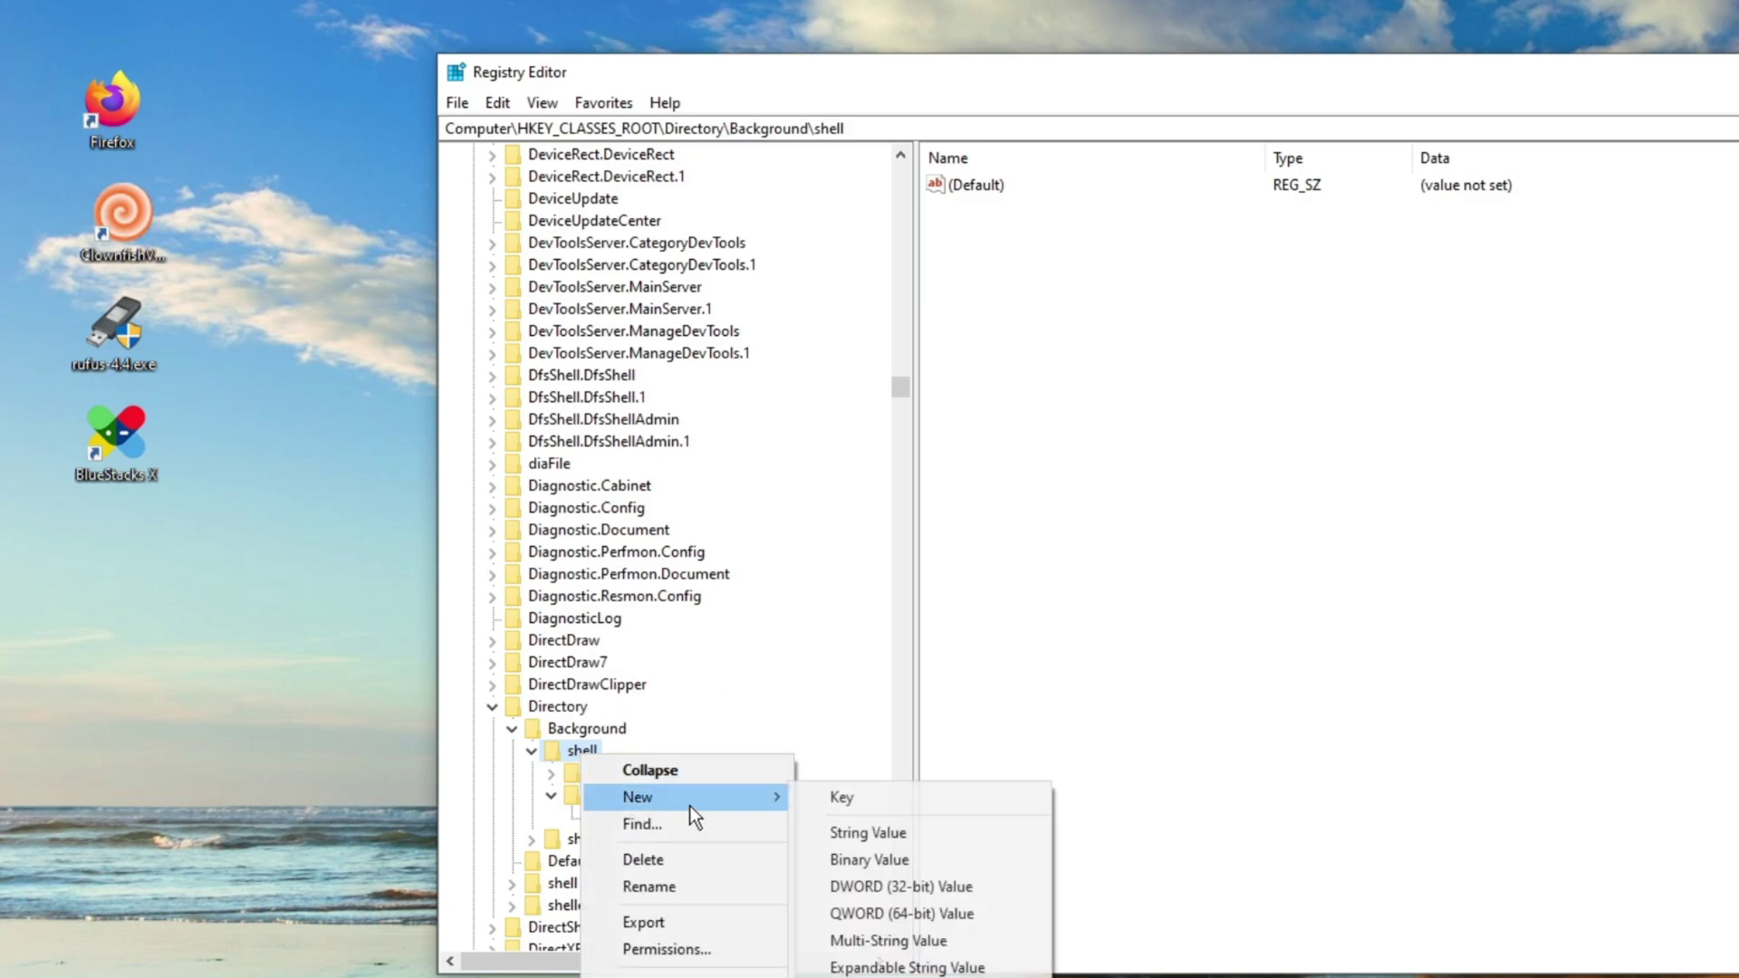
click(853, 797)
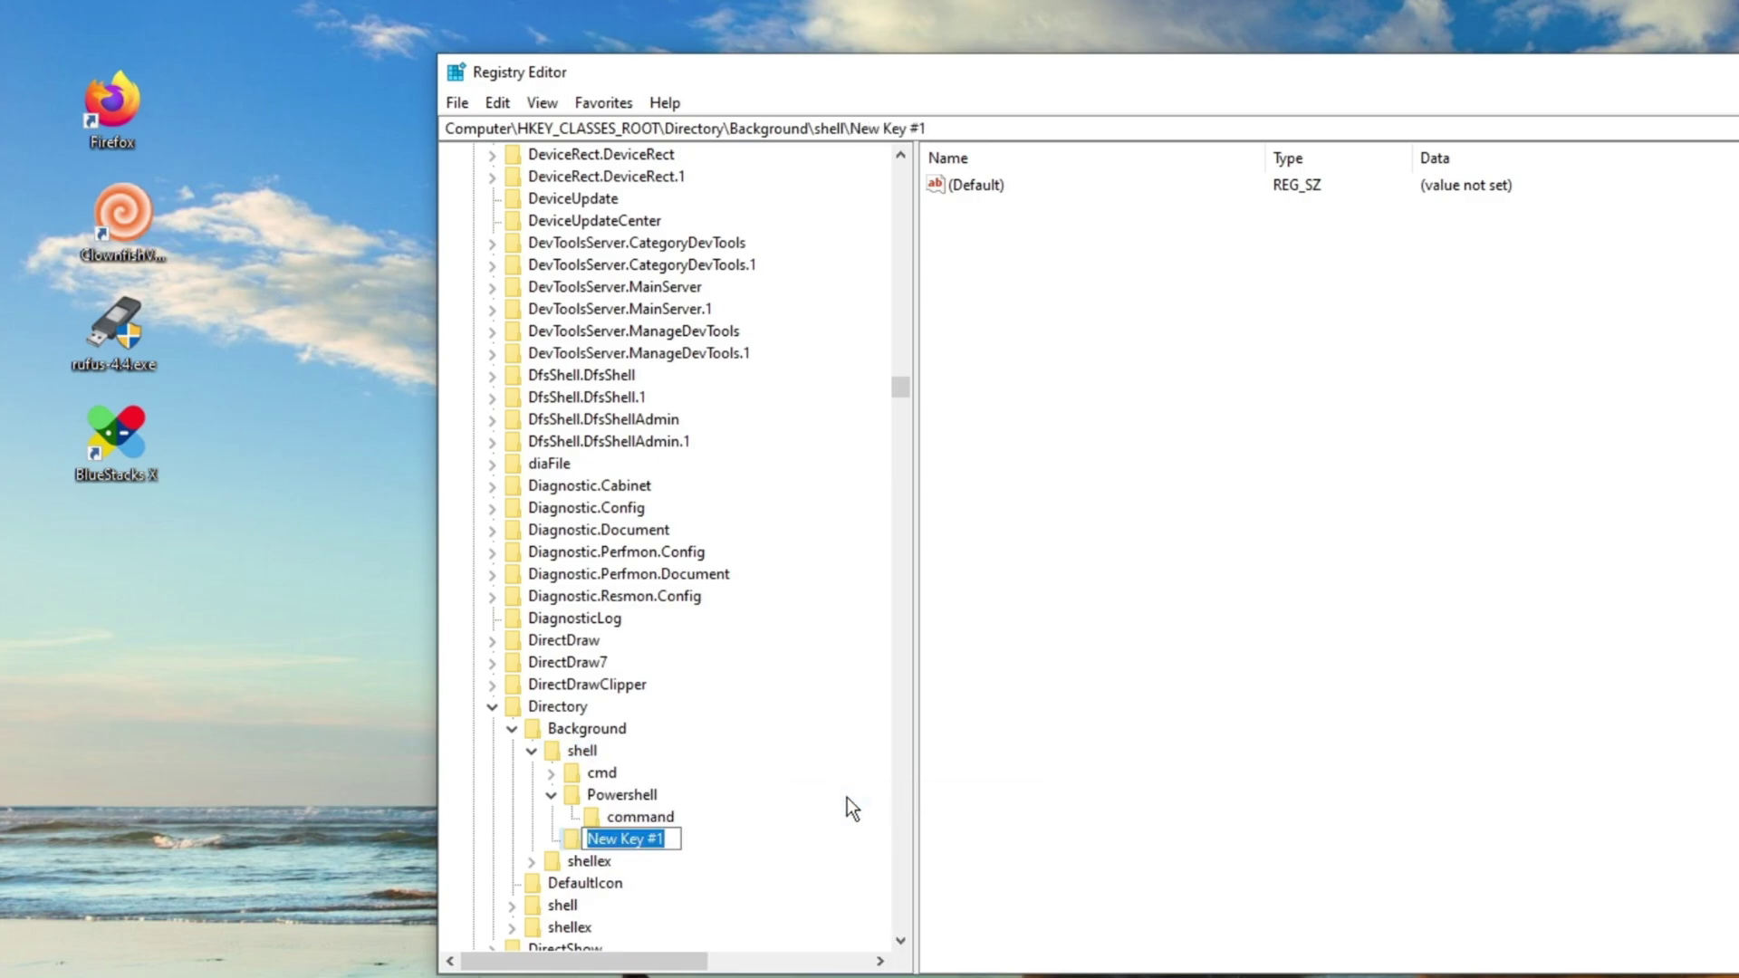
text(Firef)
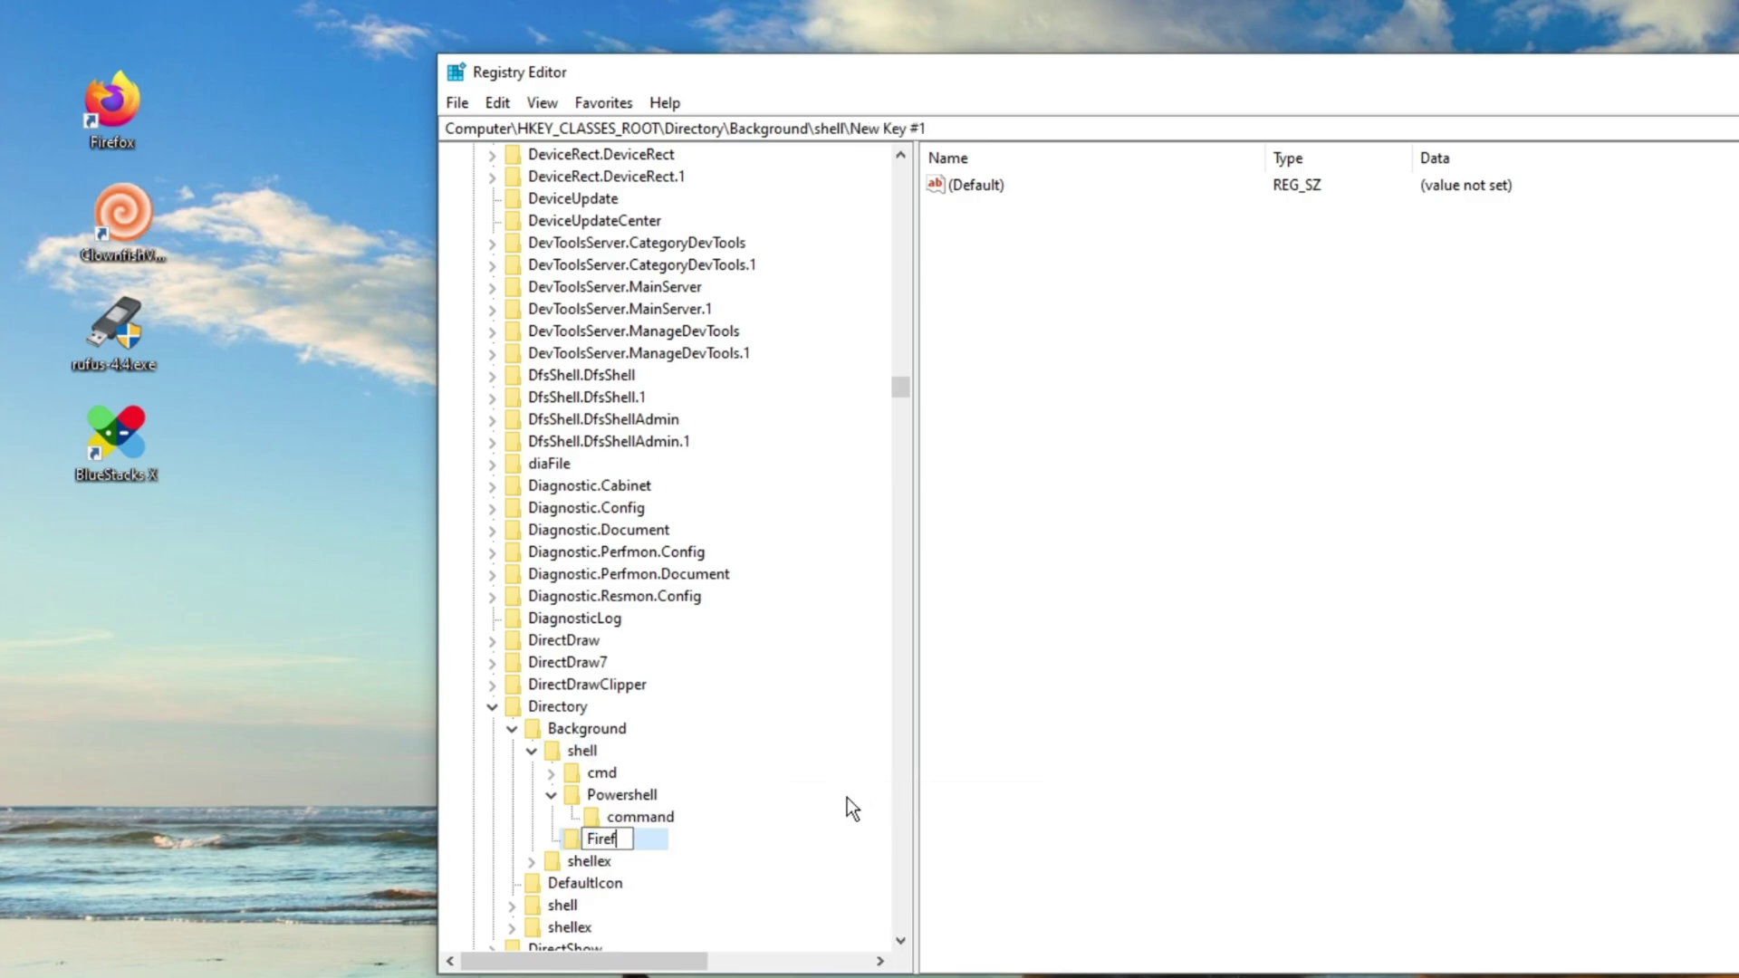
text(ox)
key(Return)
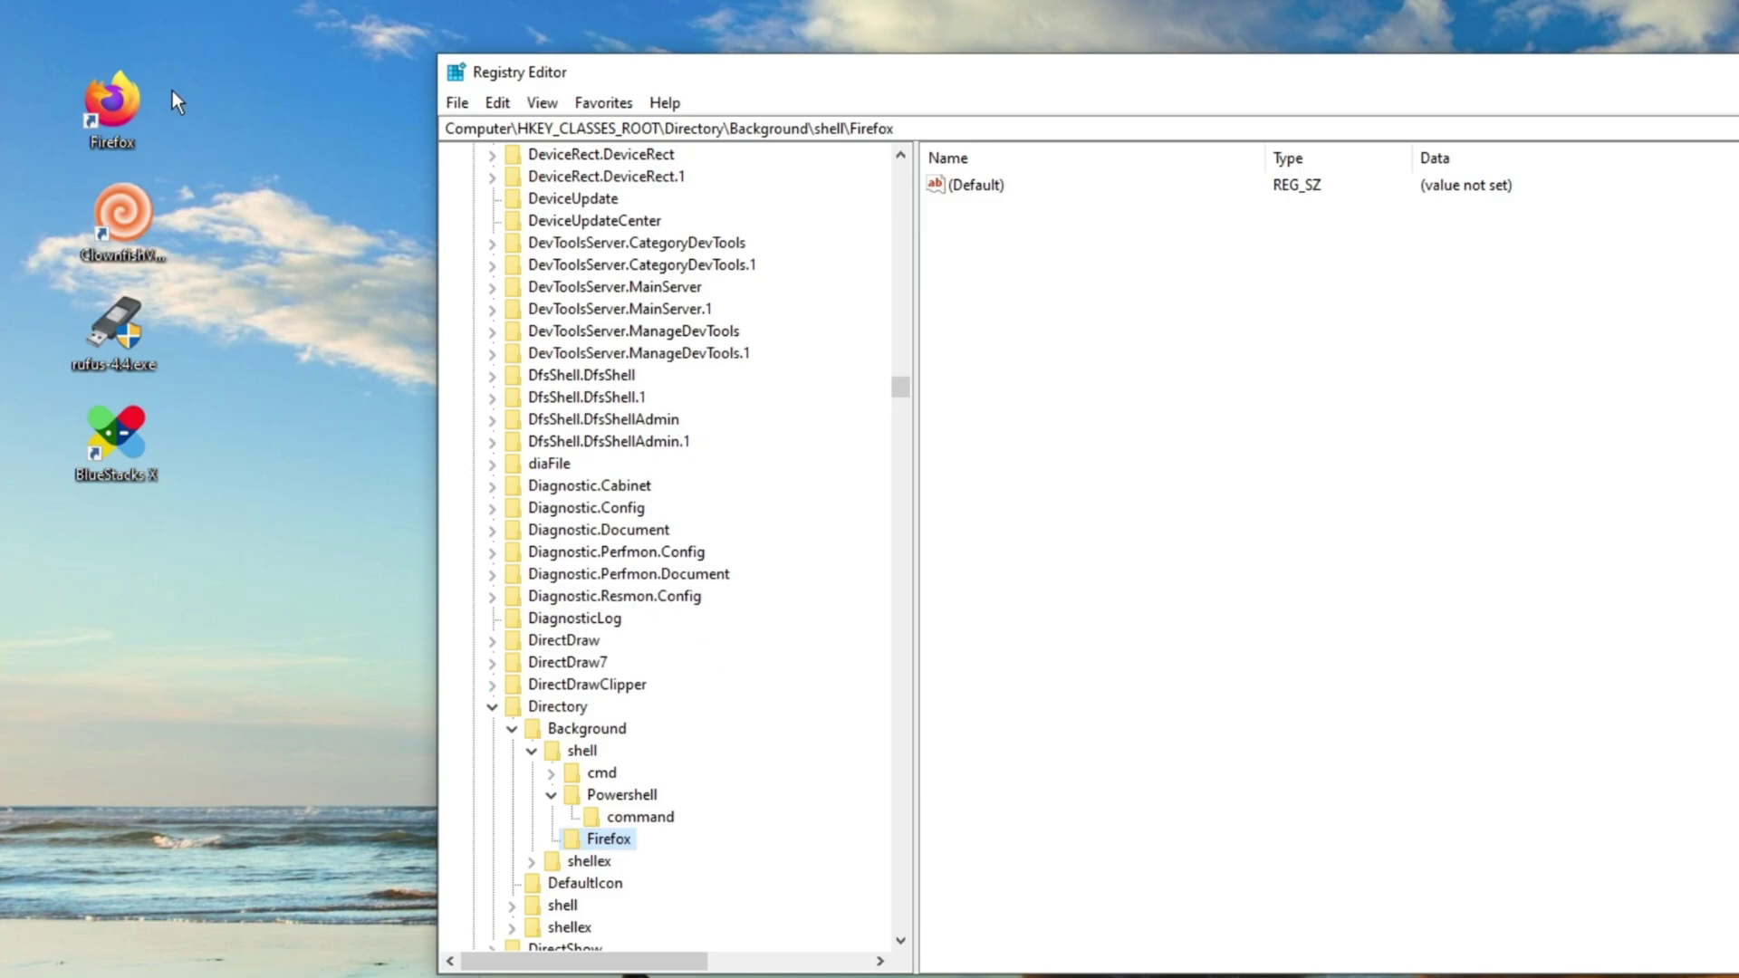
Copy the Target path from the Firefox desktop shortcut's Properties
right_click(121, 107)
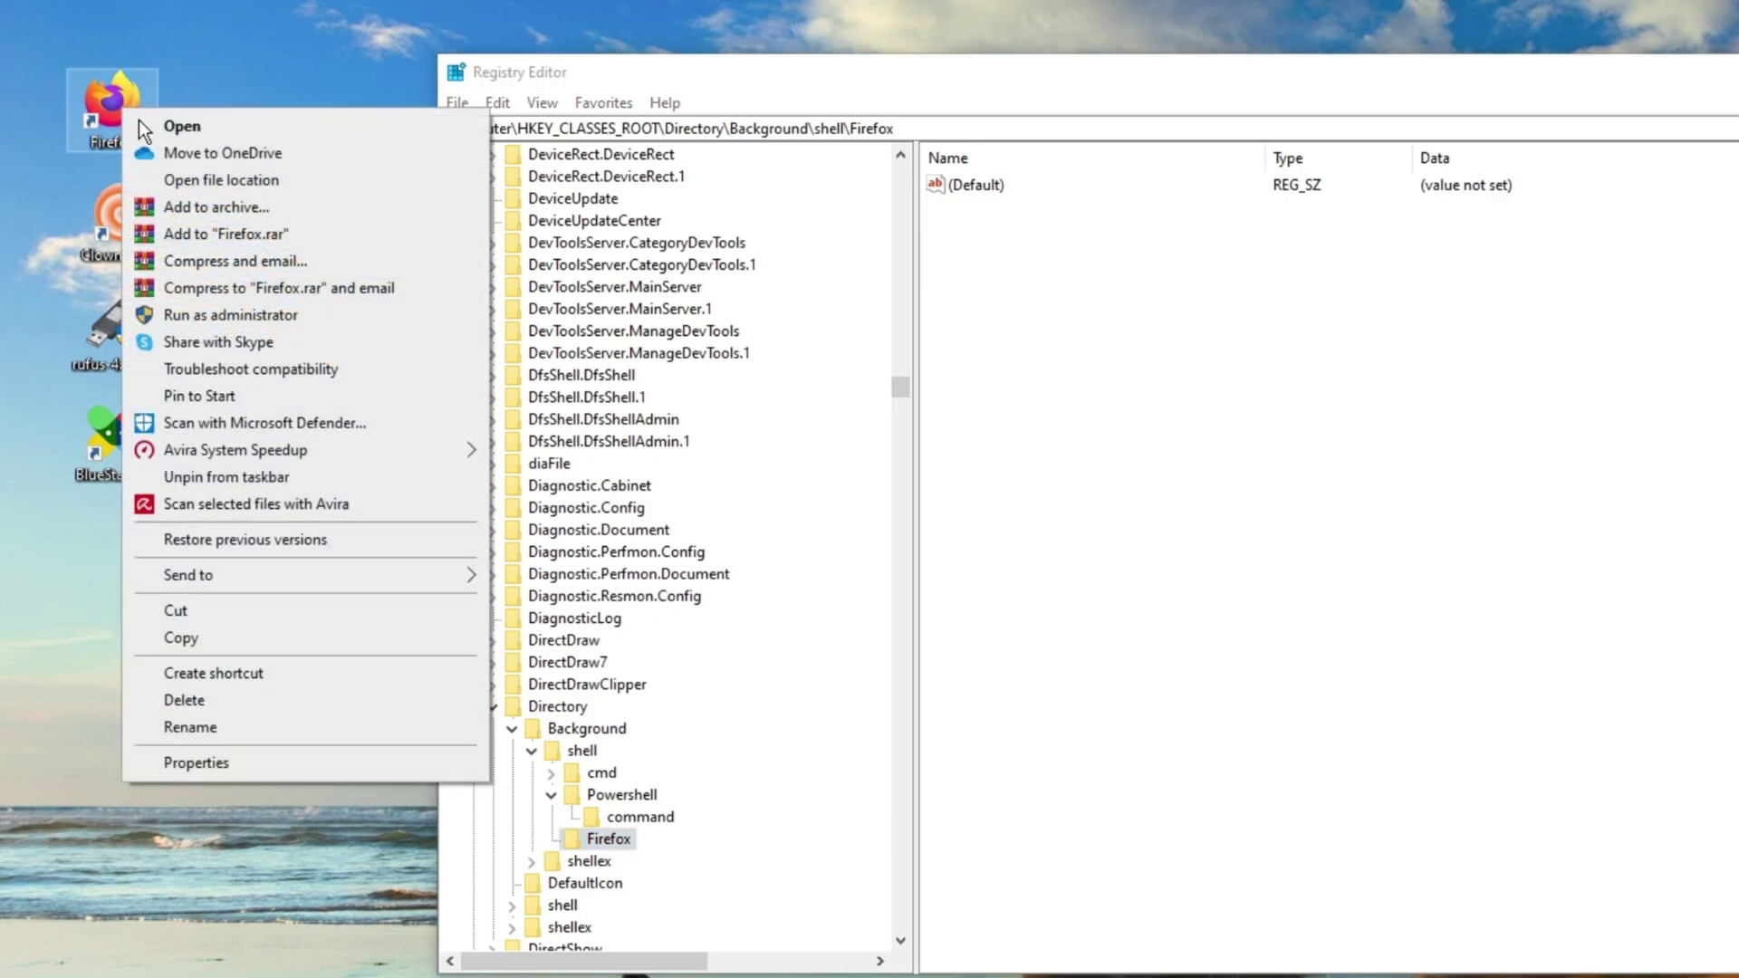
click(203, 761)
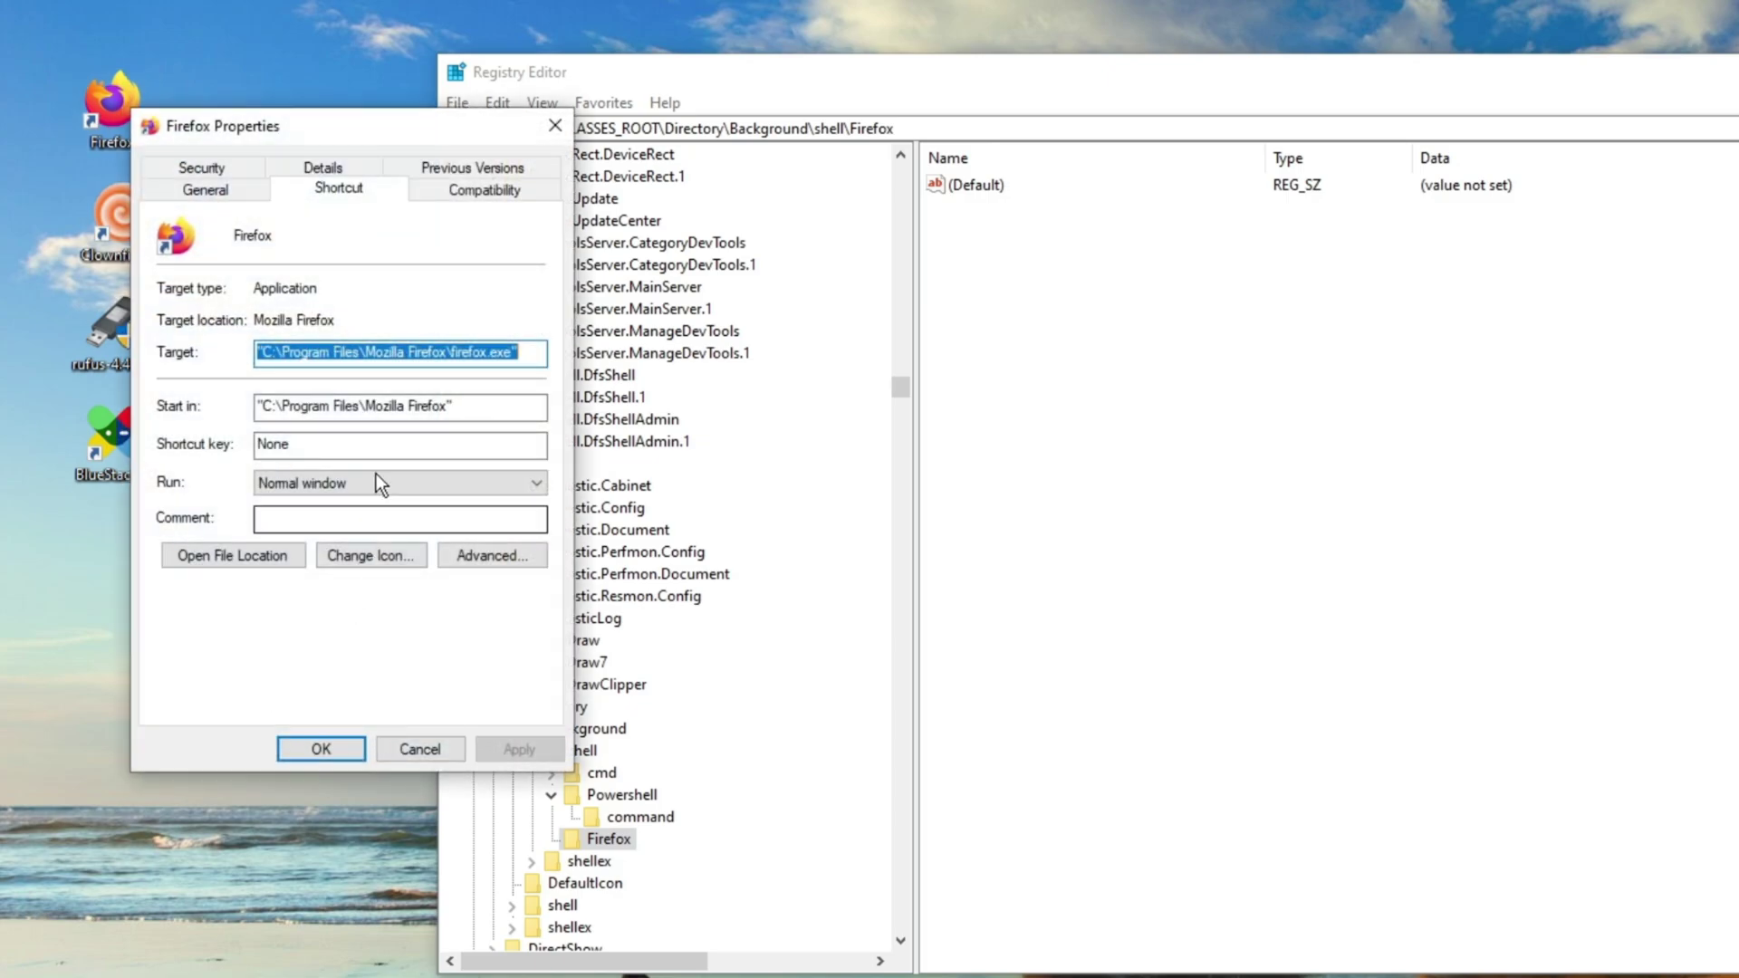
right_click(371, 357)
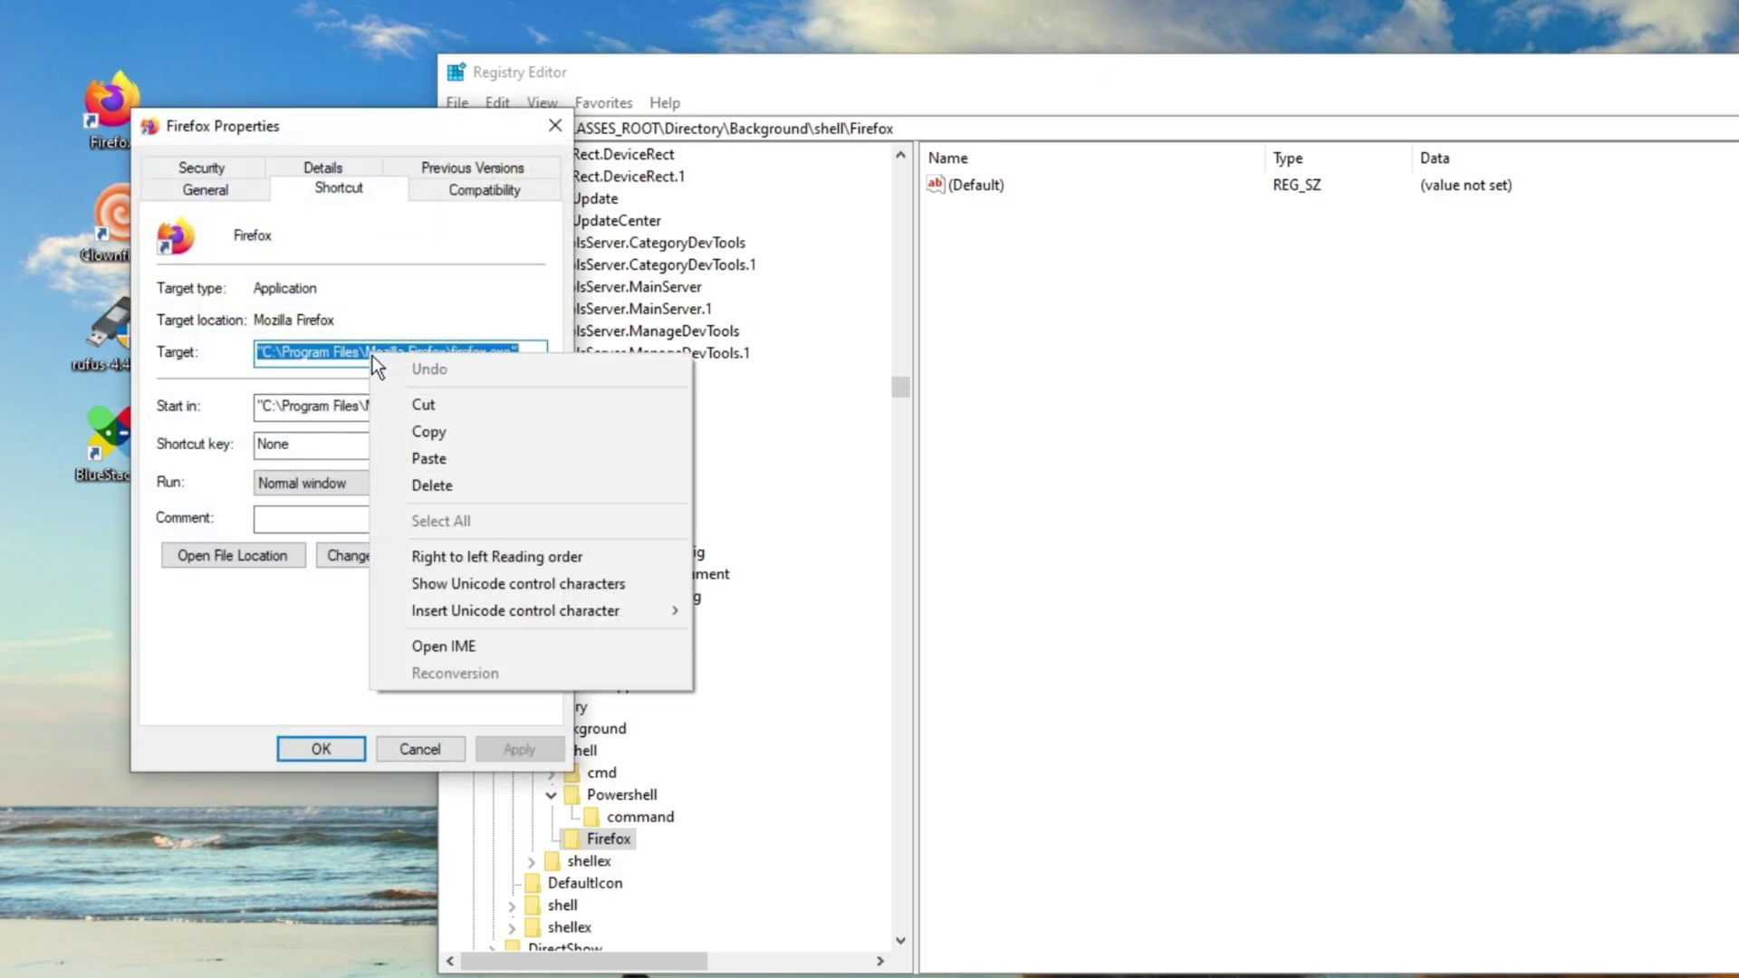
click(426, 432)
click(321, 749)
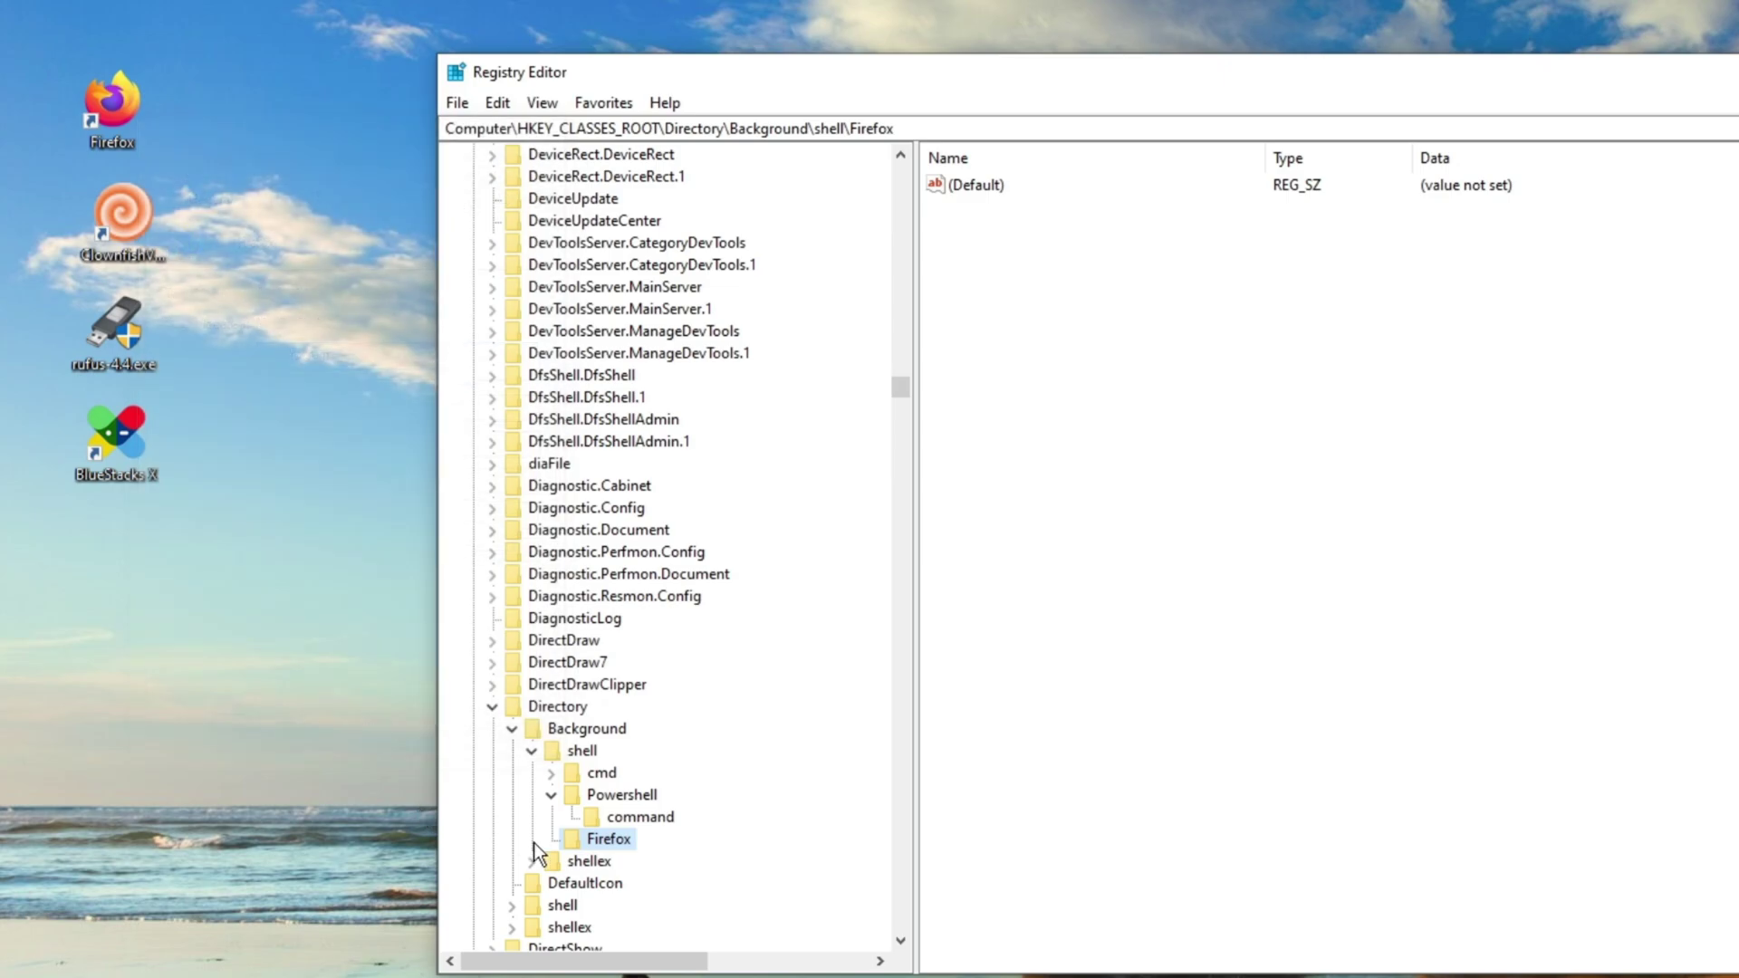
Add a subkey named command under the Firefox key
right_click(614, 840)
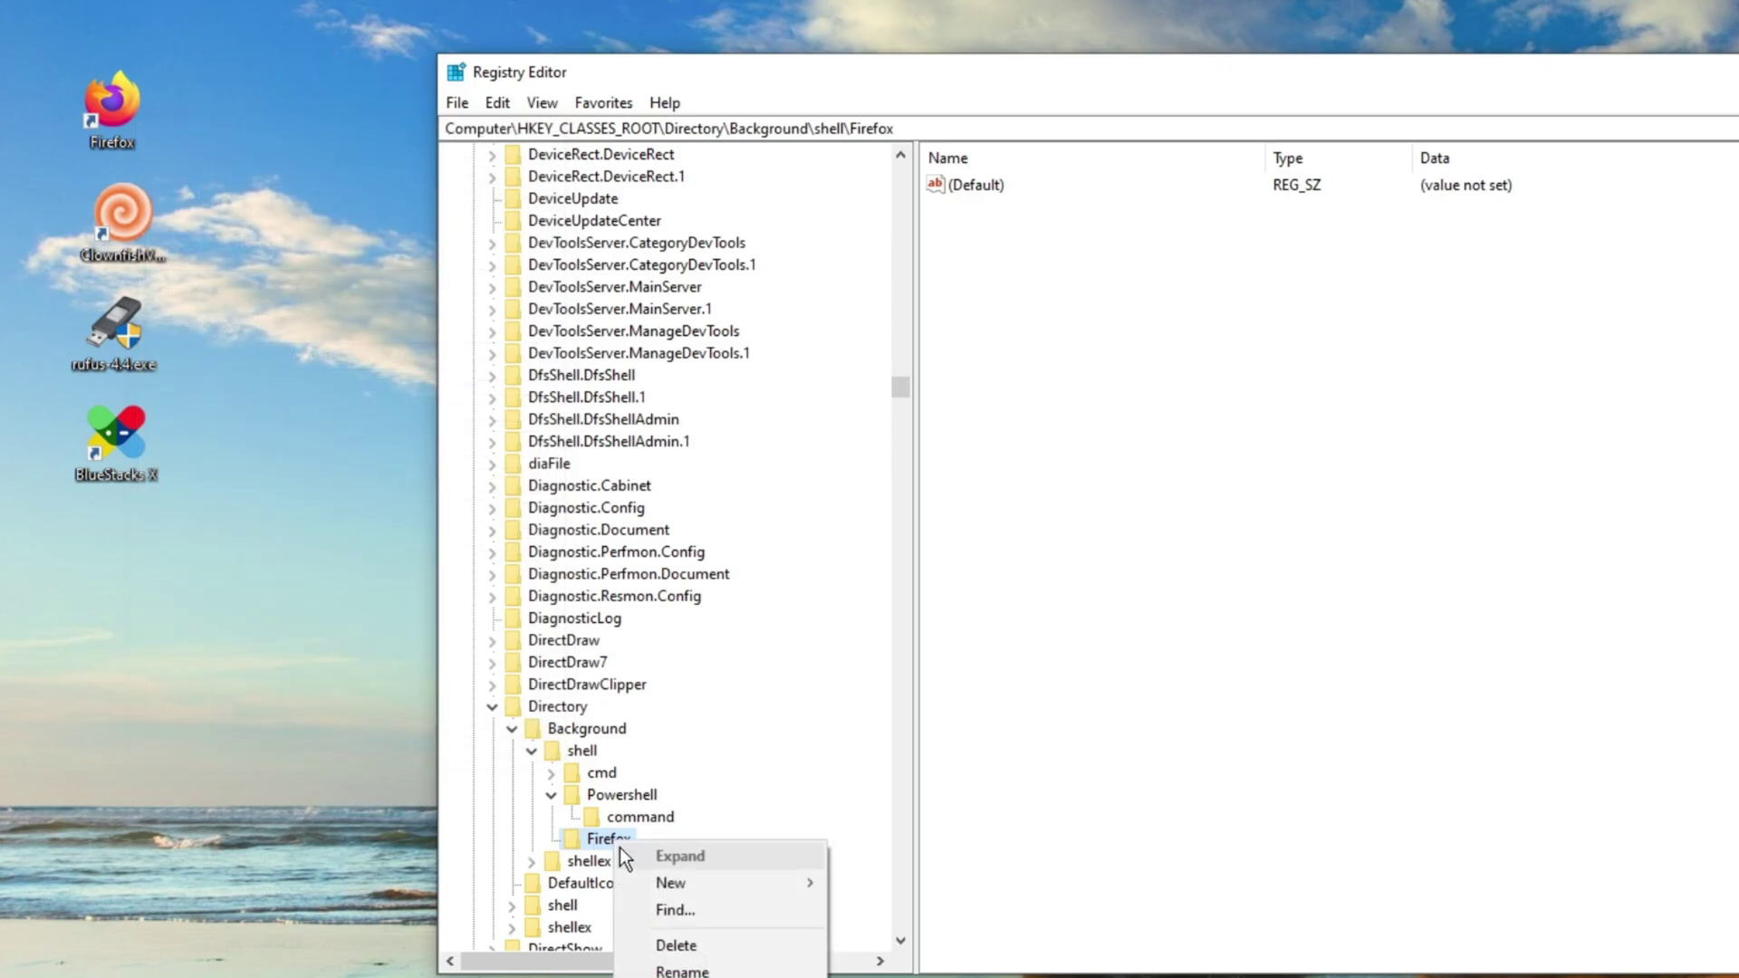
mouse_move(681, 878)
click(897, 883)
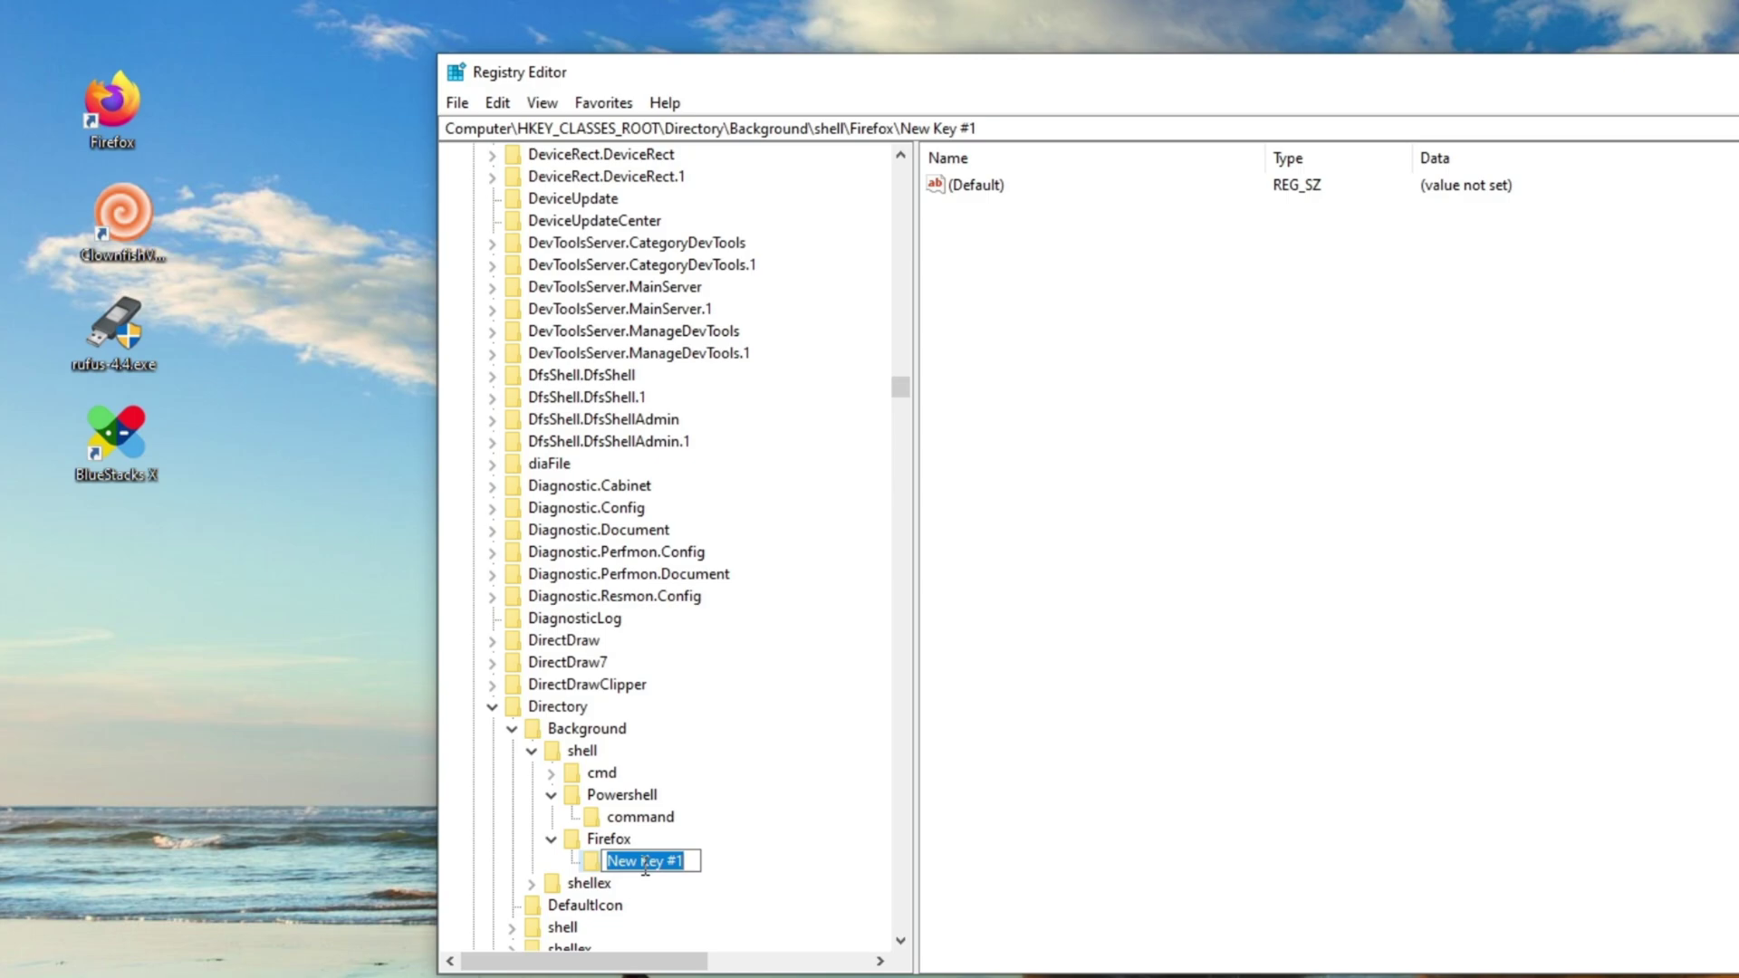
text(command)
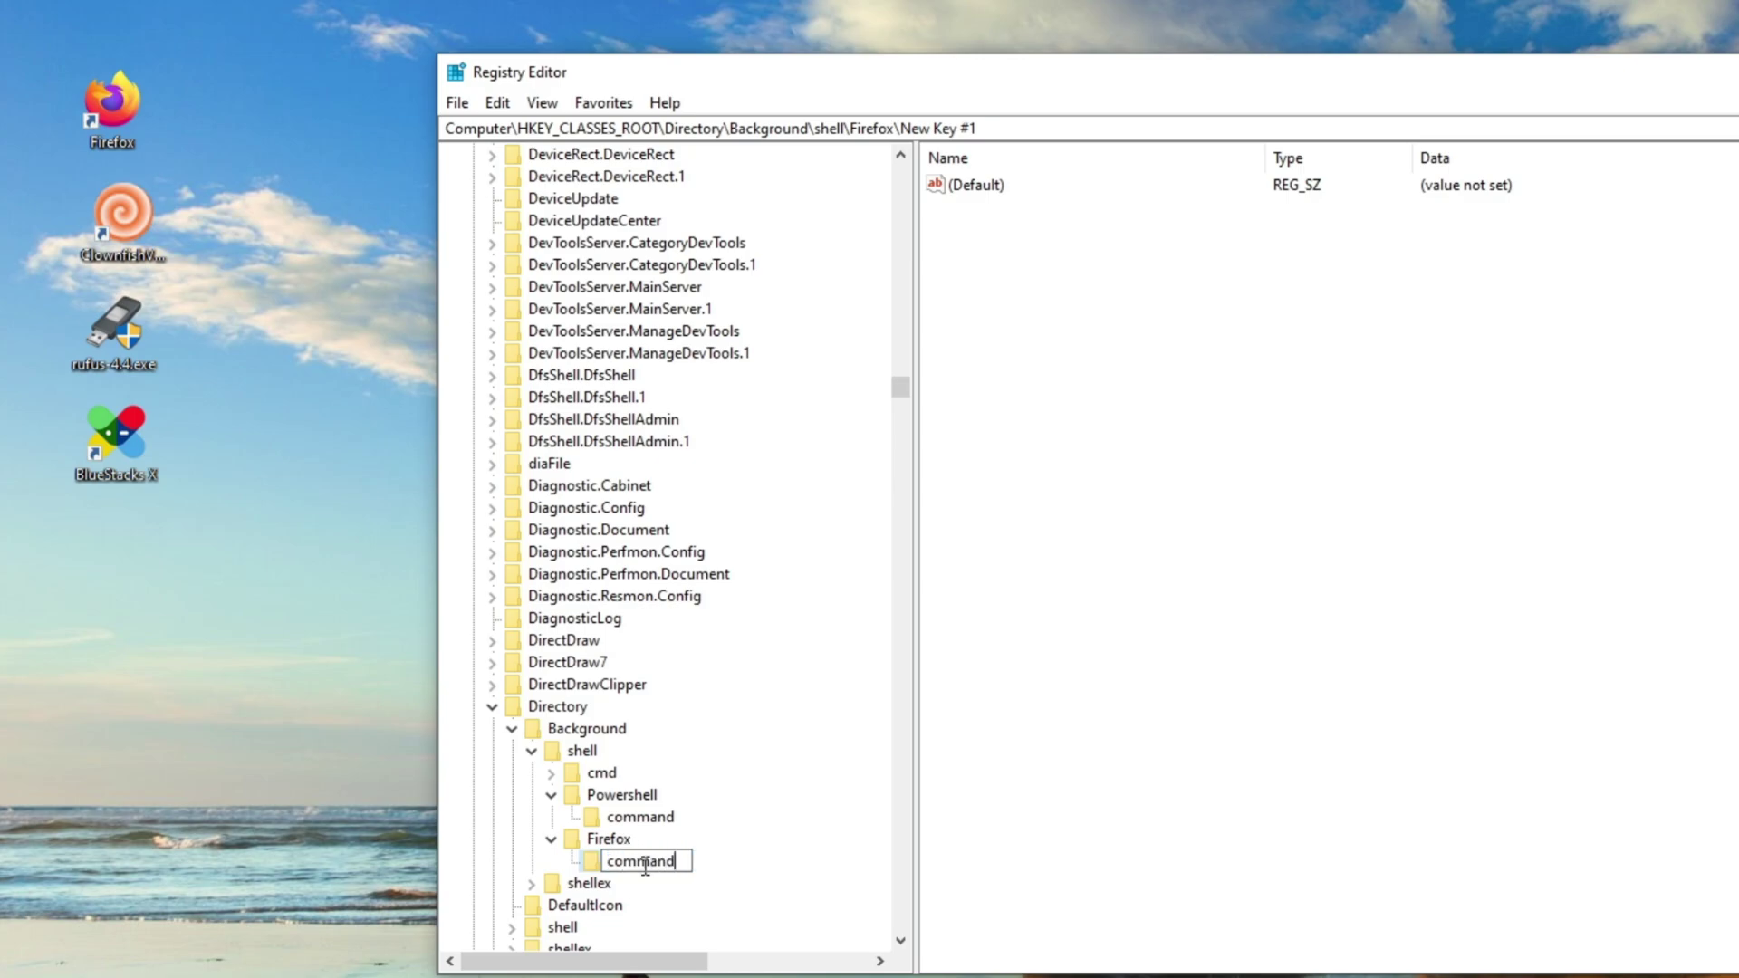
key(Return)
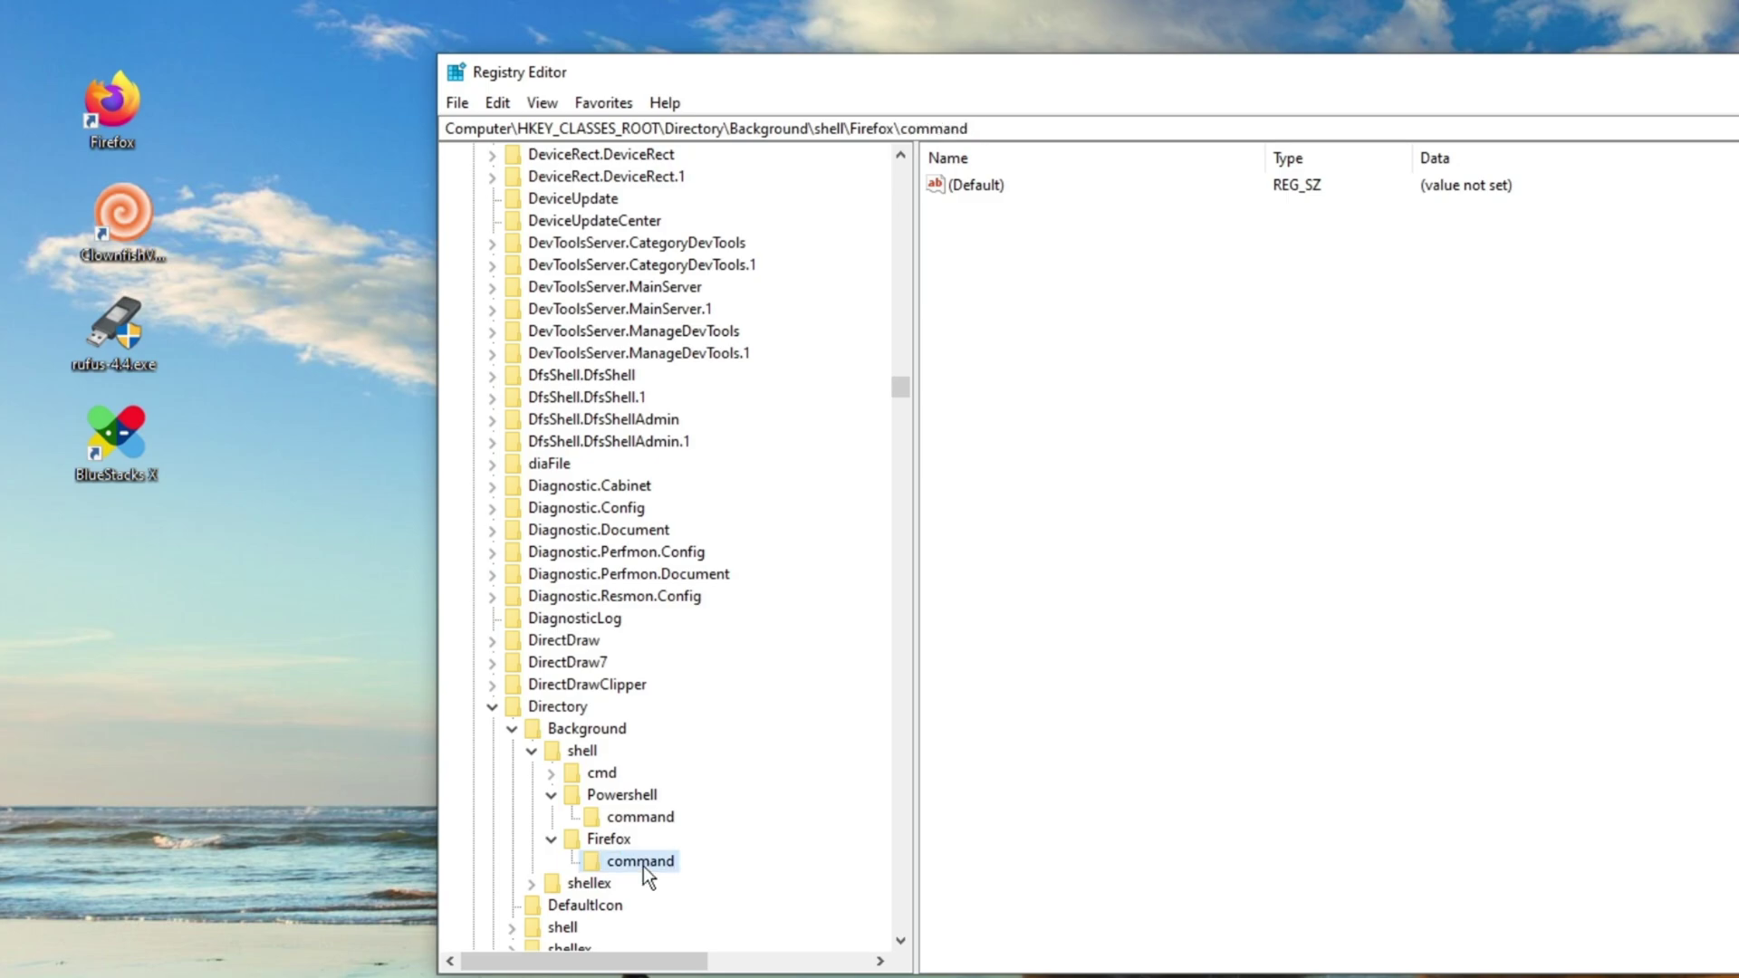
Set command's (Default) value to "C:\Program Files\Mozilla Firefox\firefox.exe"
right_click(982, 188)
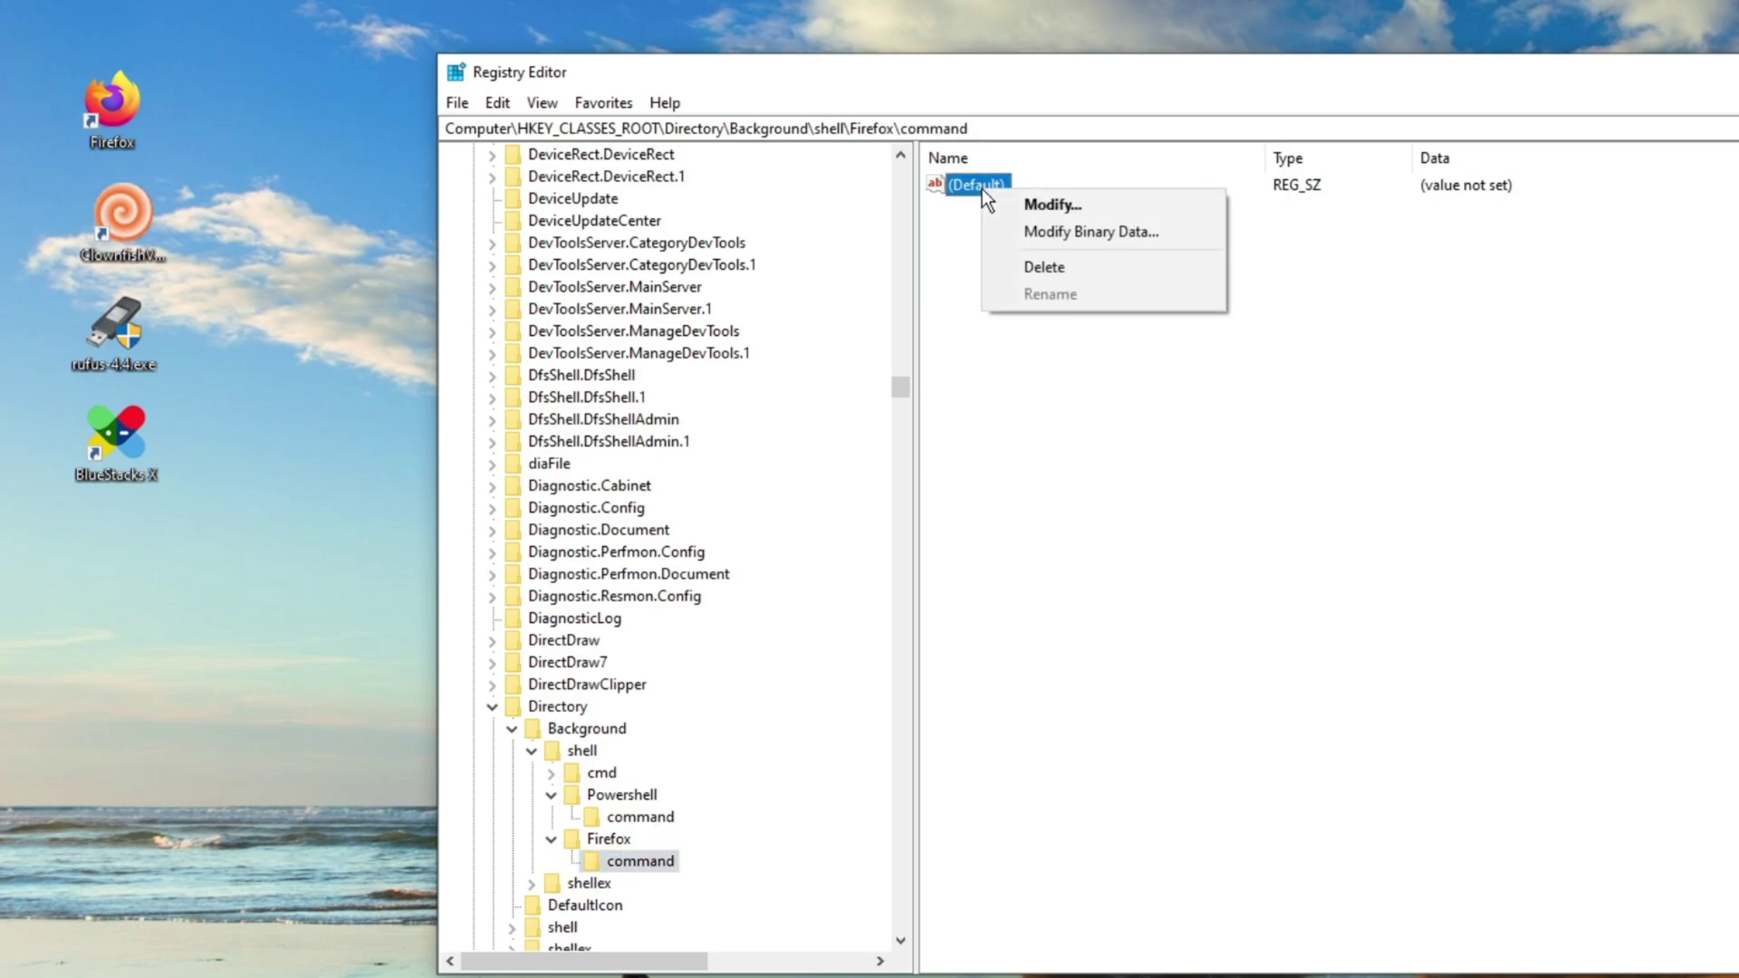
click(1042, 201)
right_click(725, 306)
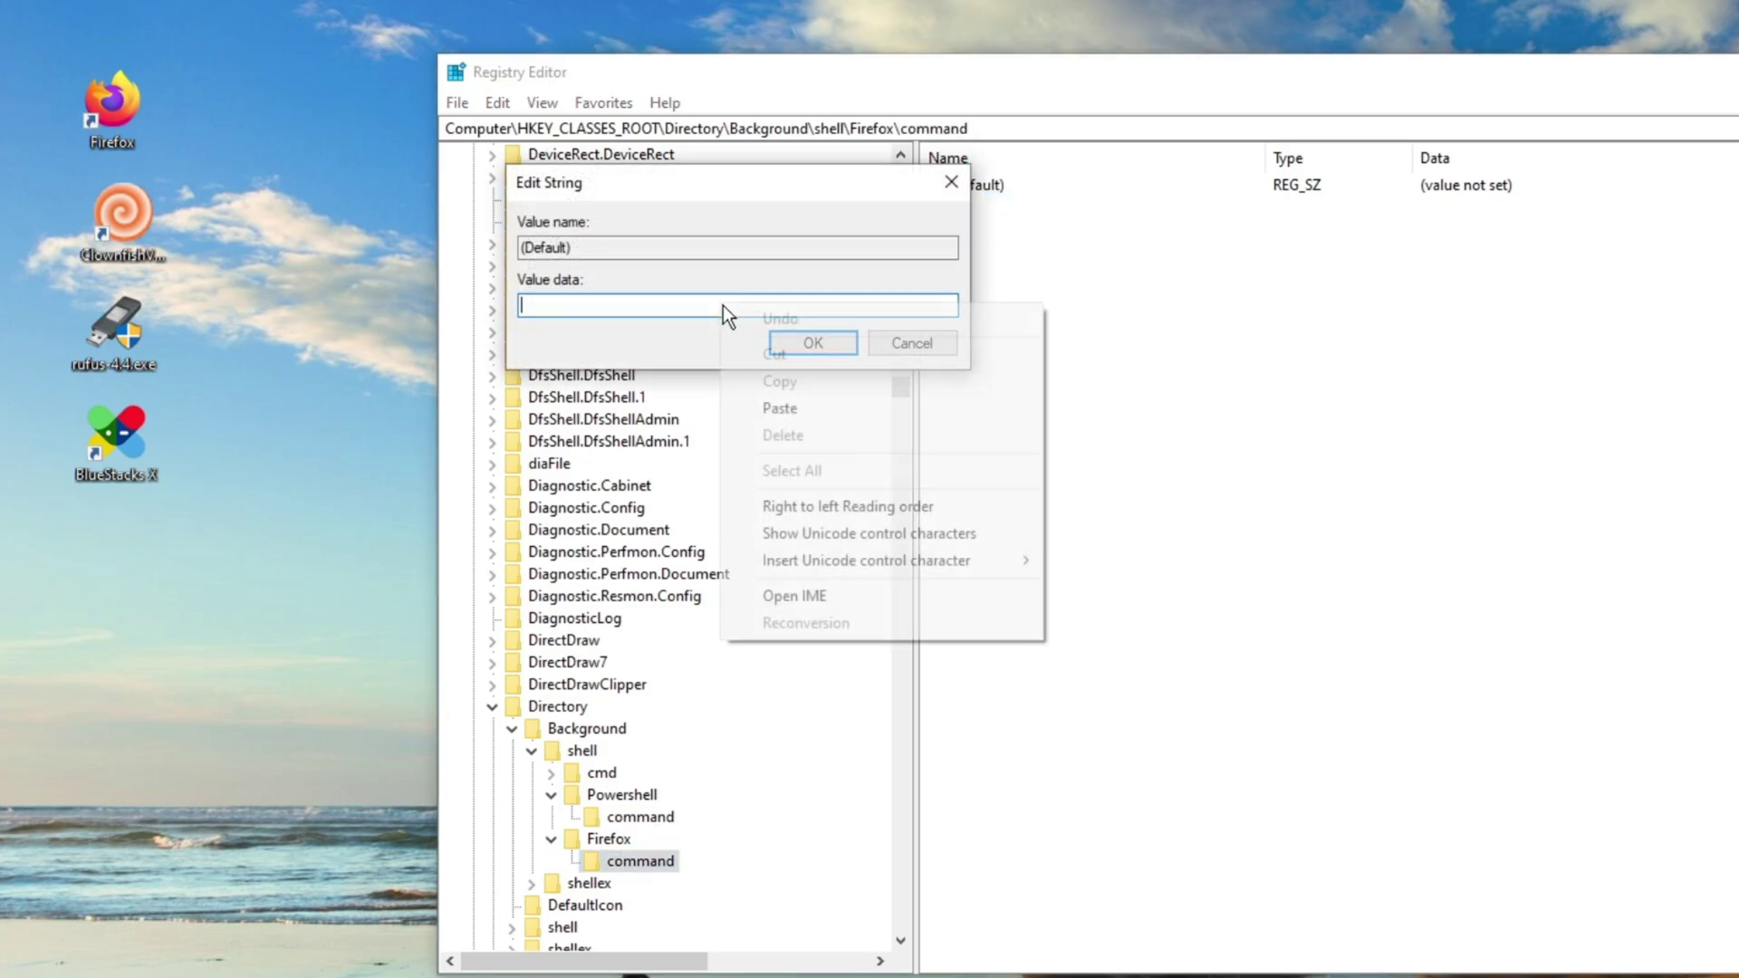
click(779, 404)
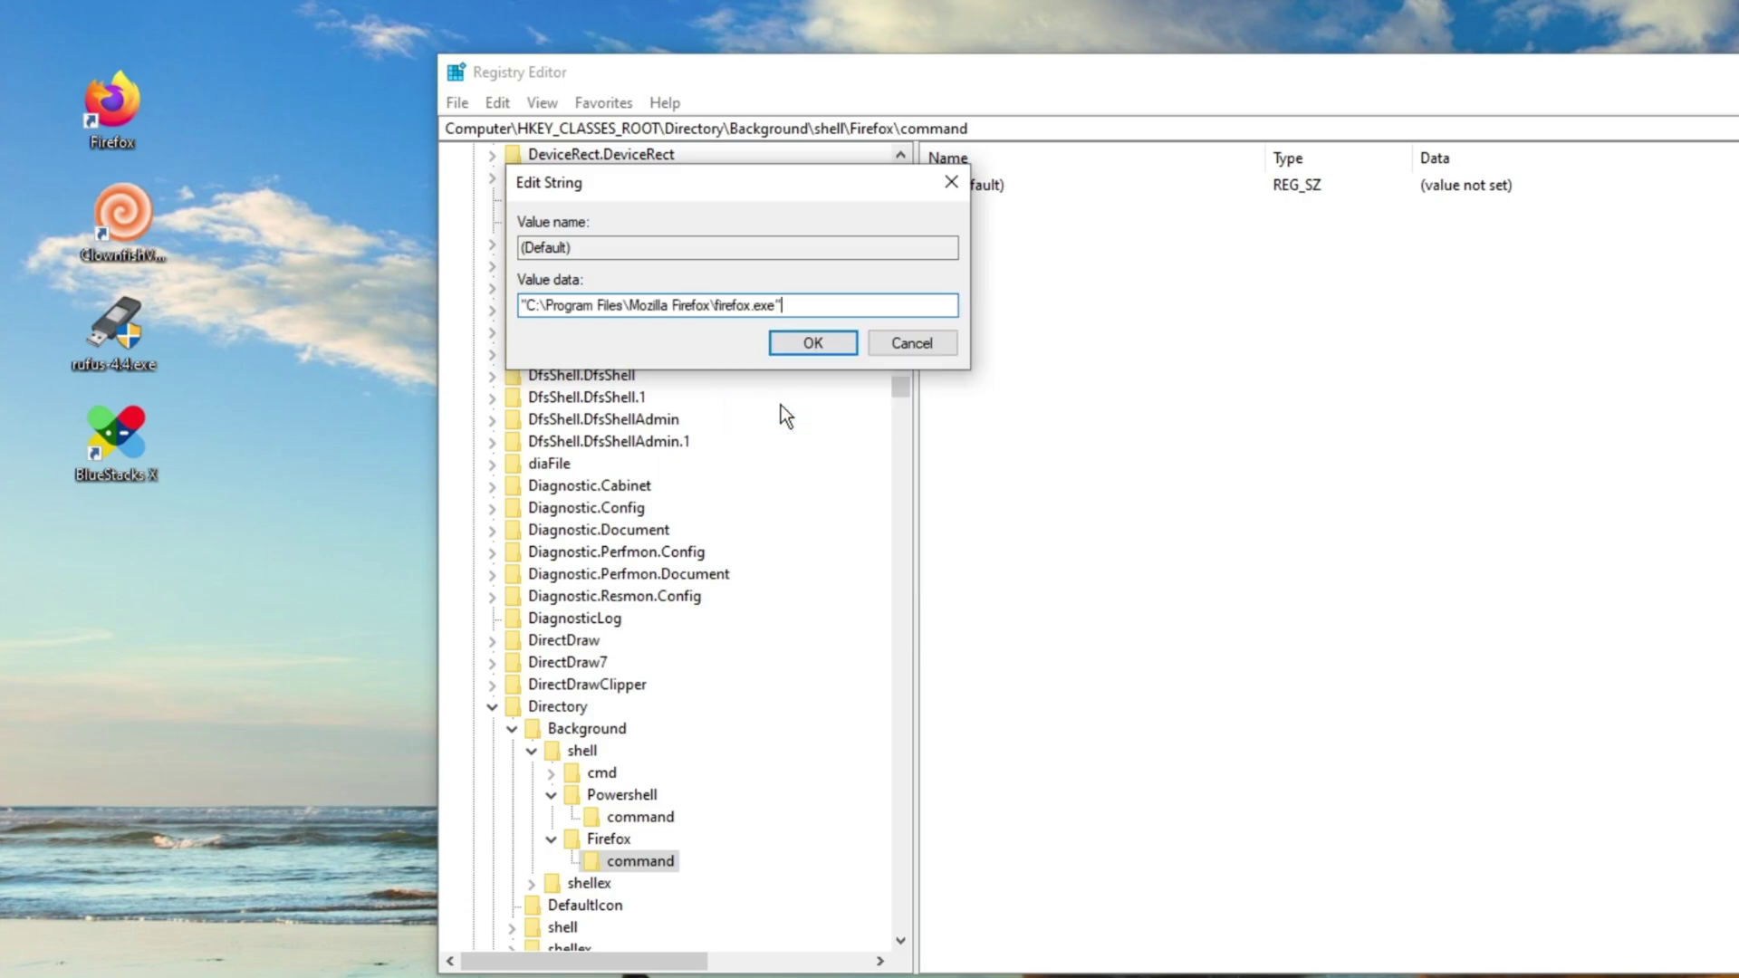
click(812, 344)
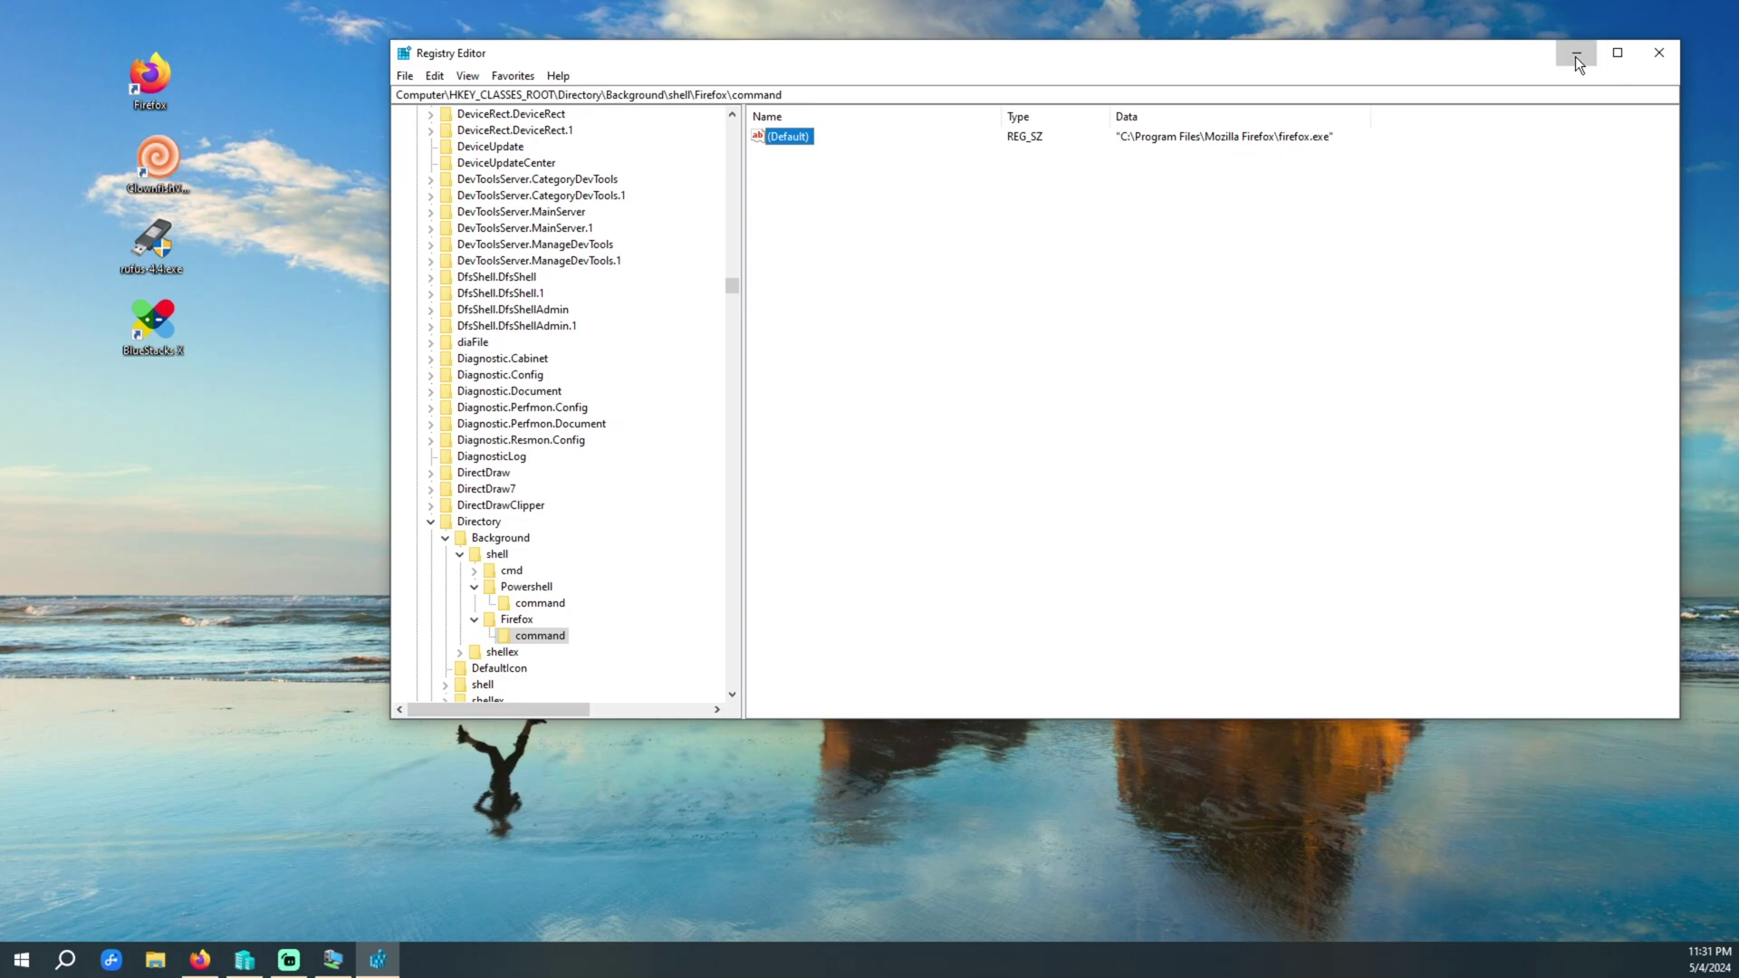
Test the new desktop right-click Firefox entry, which opens Firefox to Google
click(1574, 56)
right_click(986, 584)
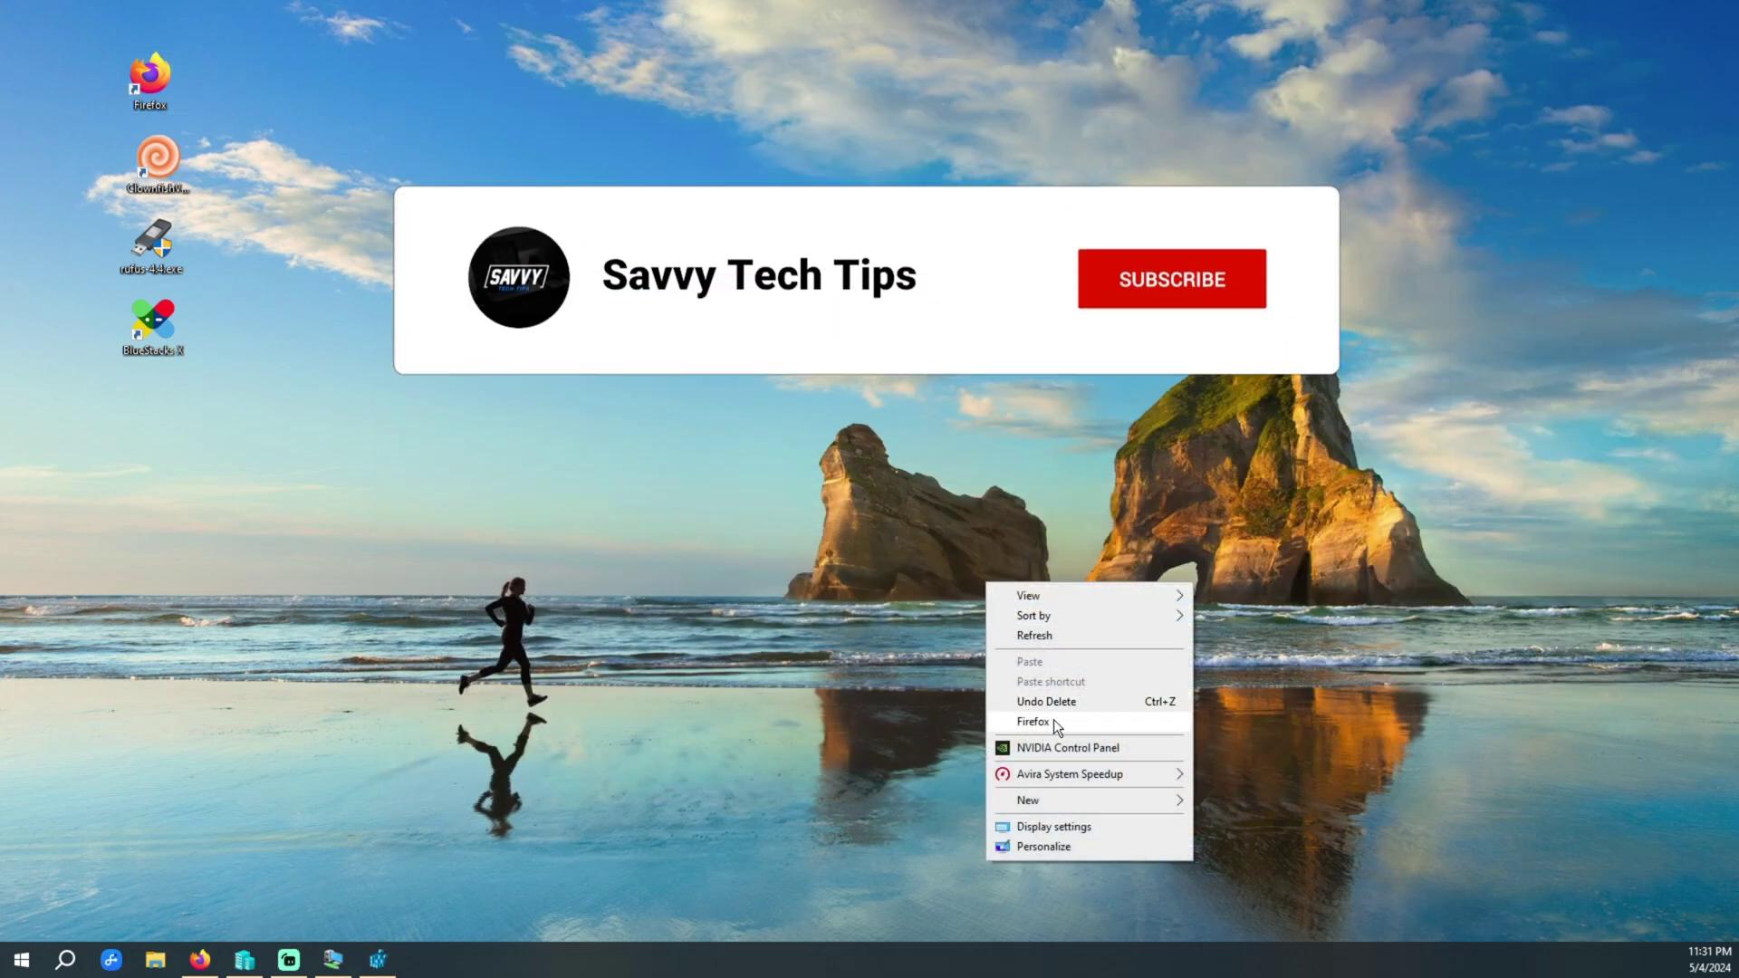
click(1035, 722)
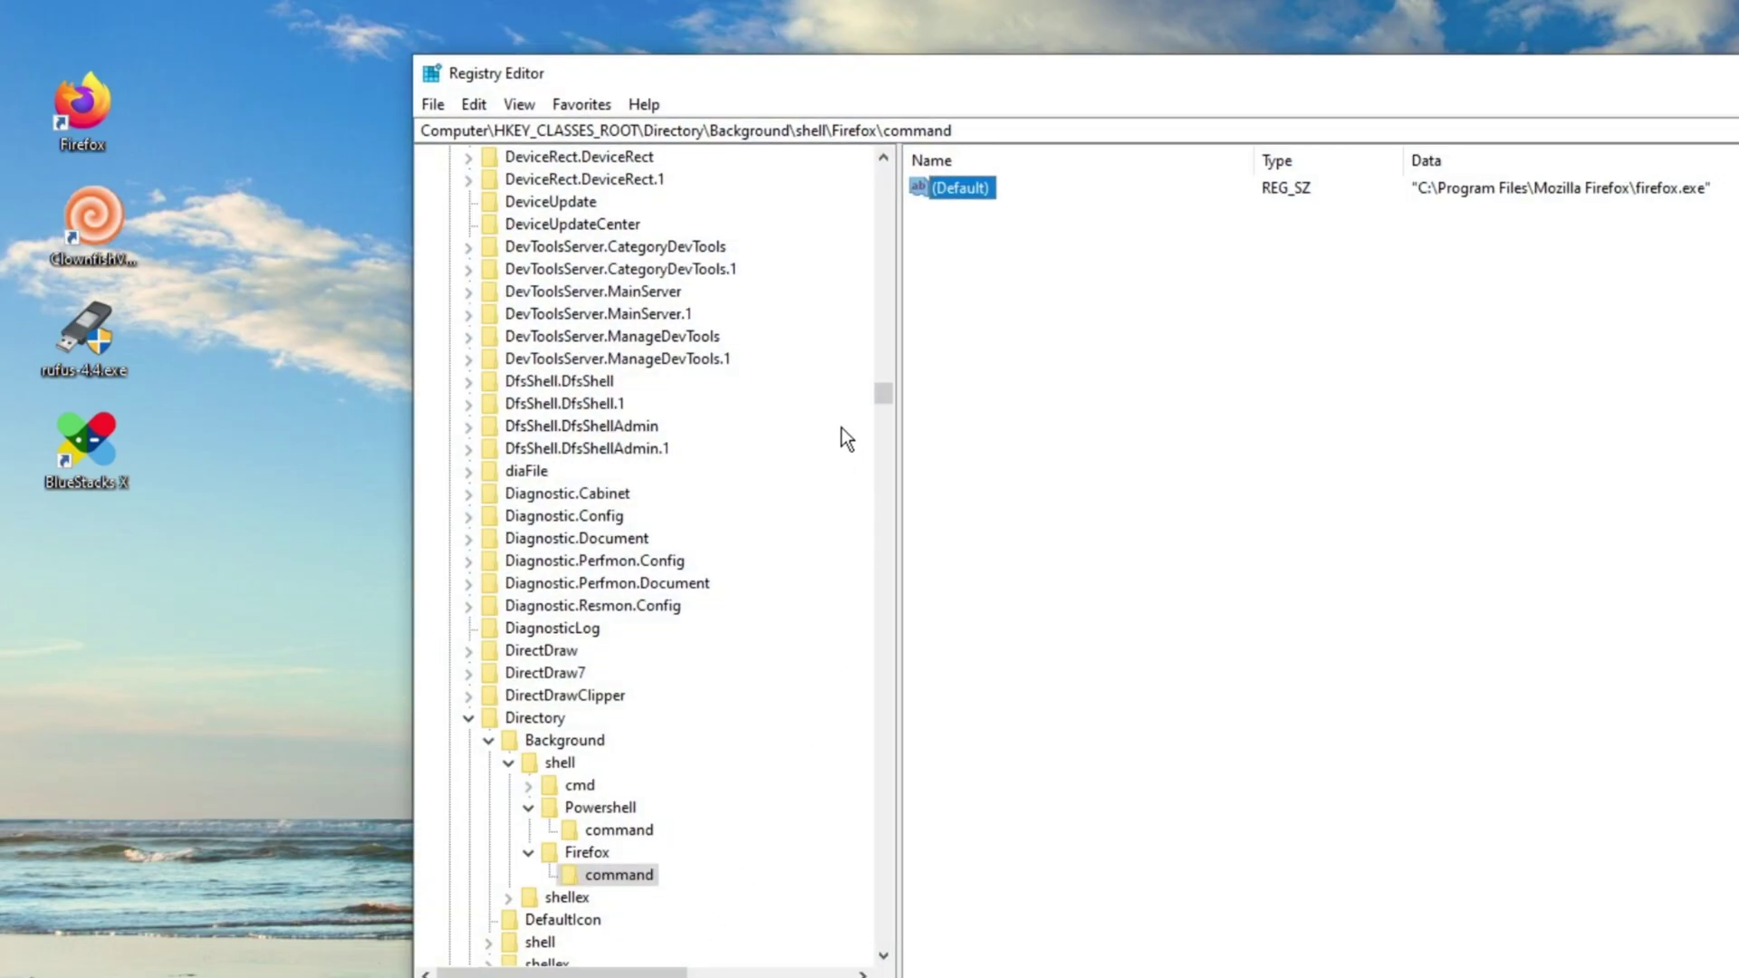
Create a new key named Clownfish under the shell key
right_click(556, 763)
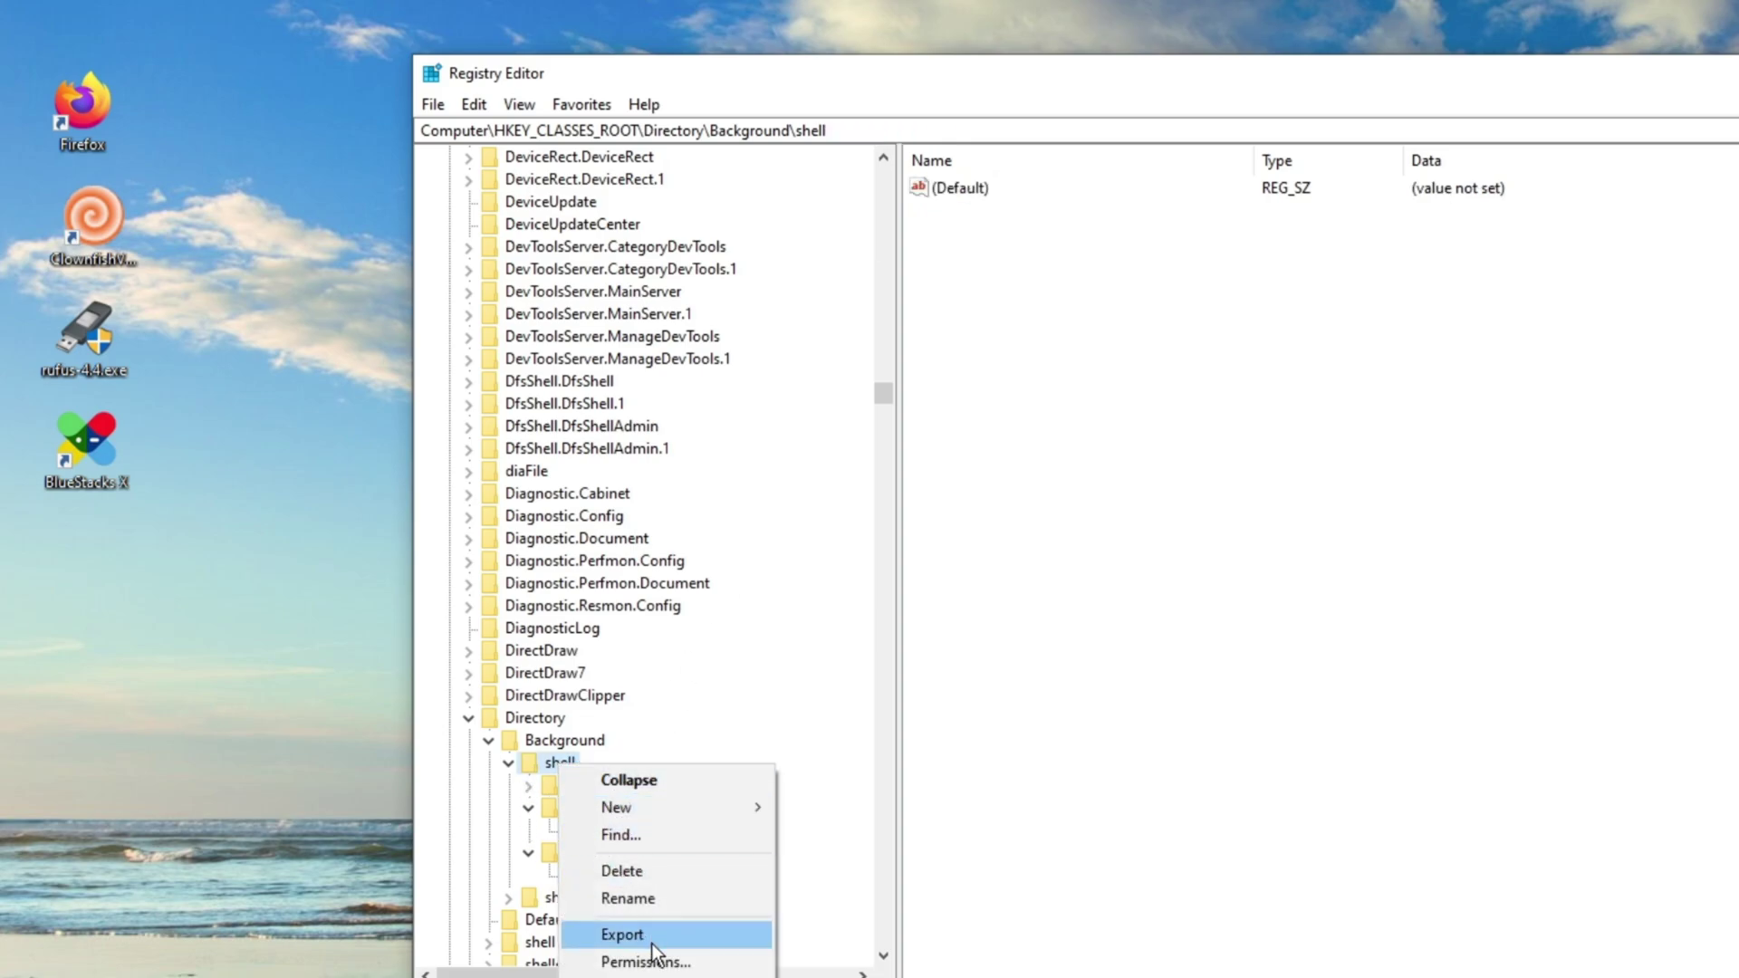
mouse_move(645, 815)
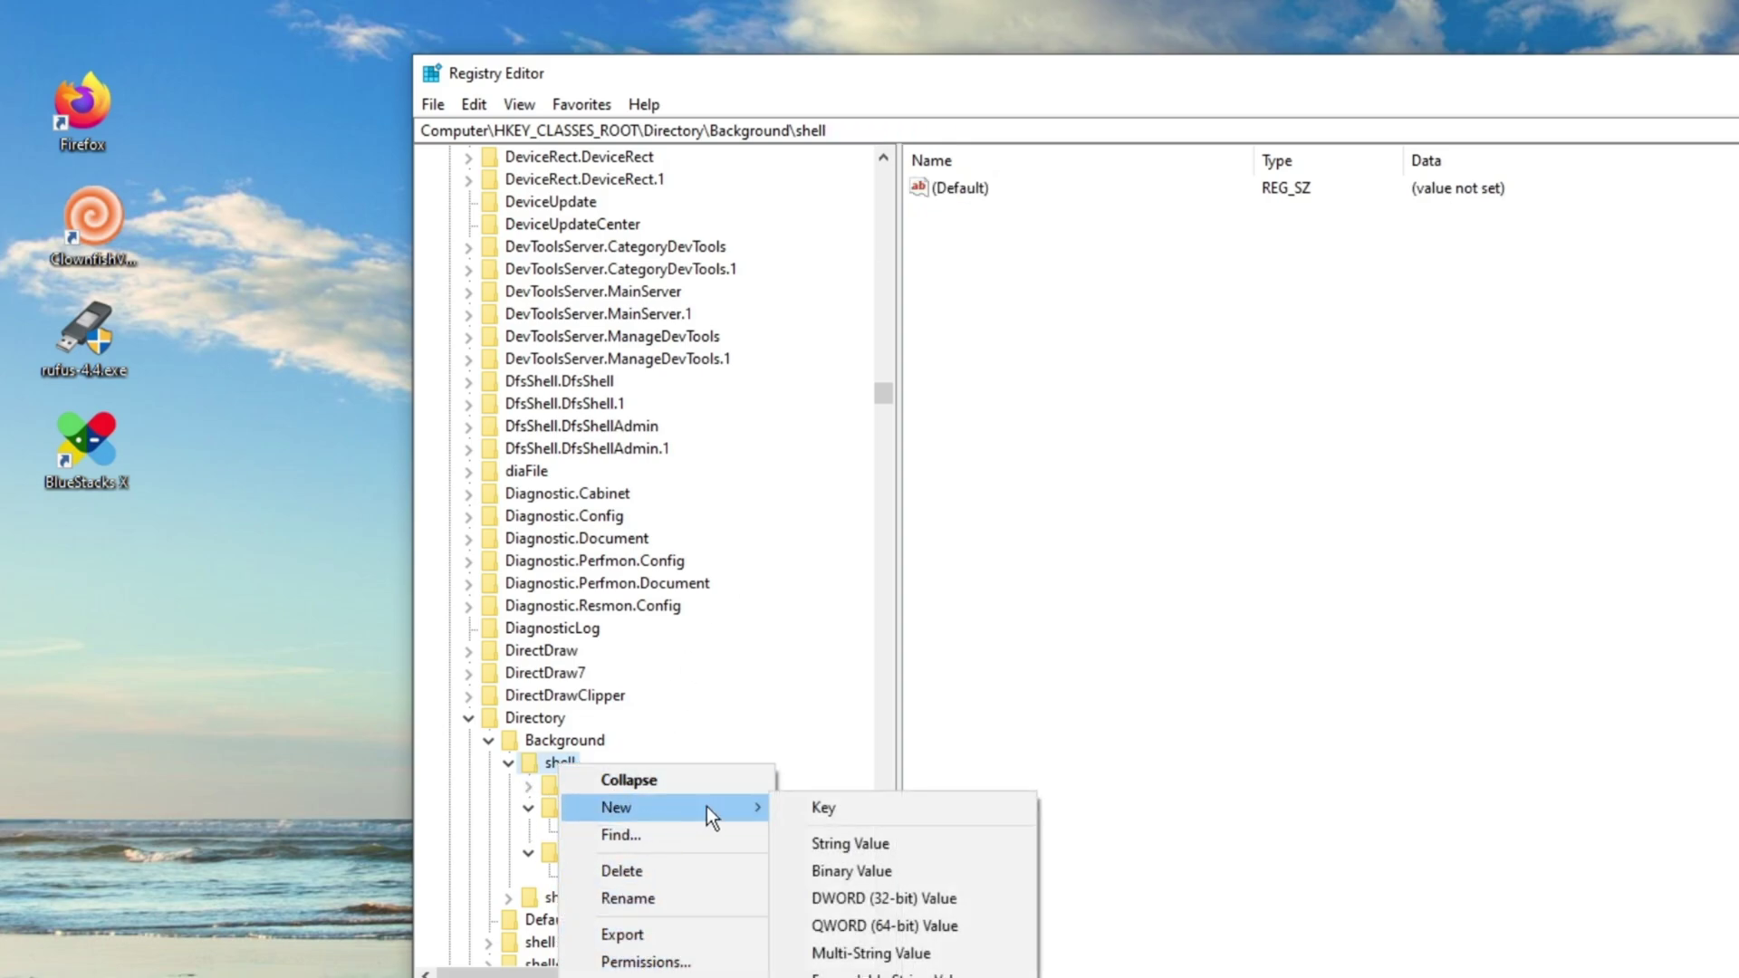
click(845, 808)
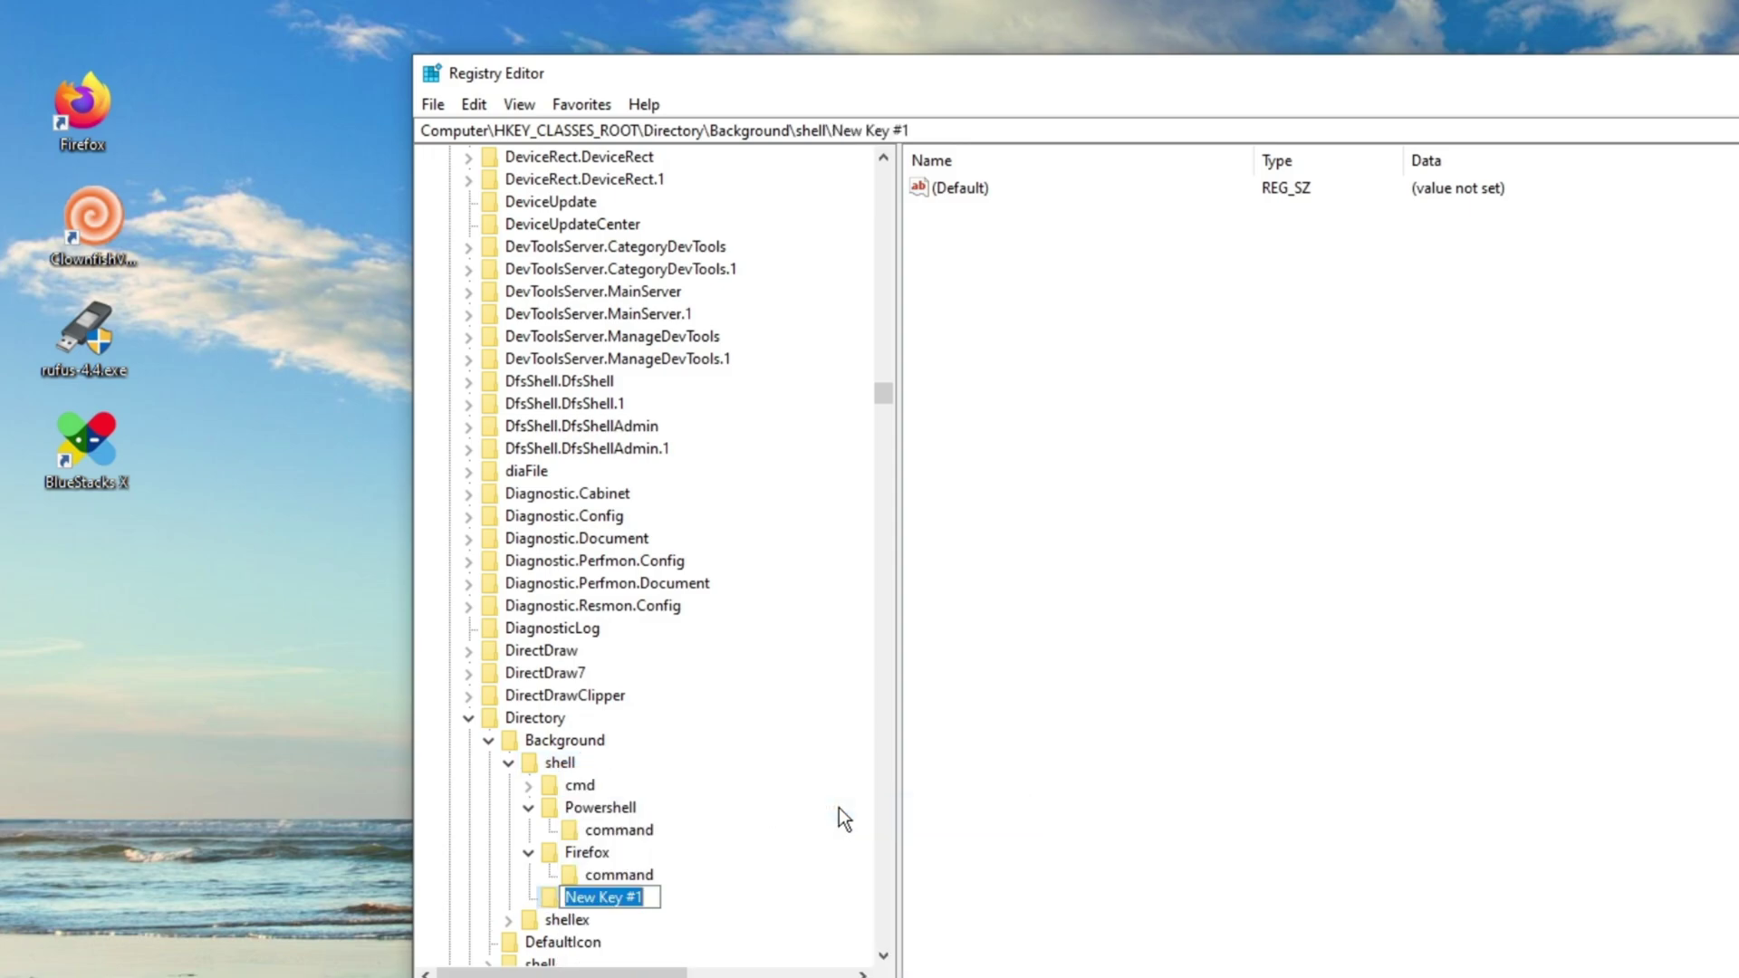
text(Clown)
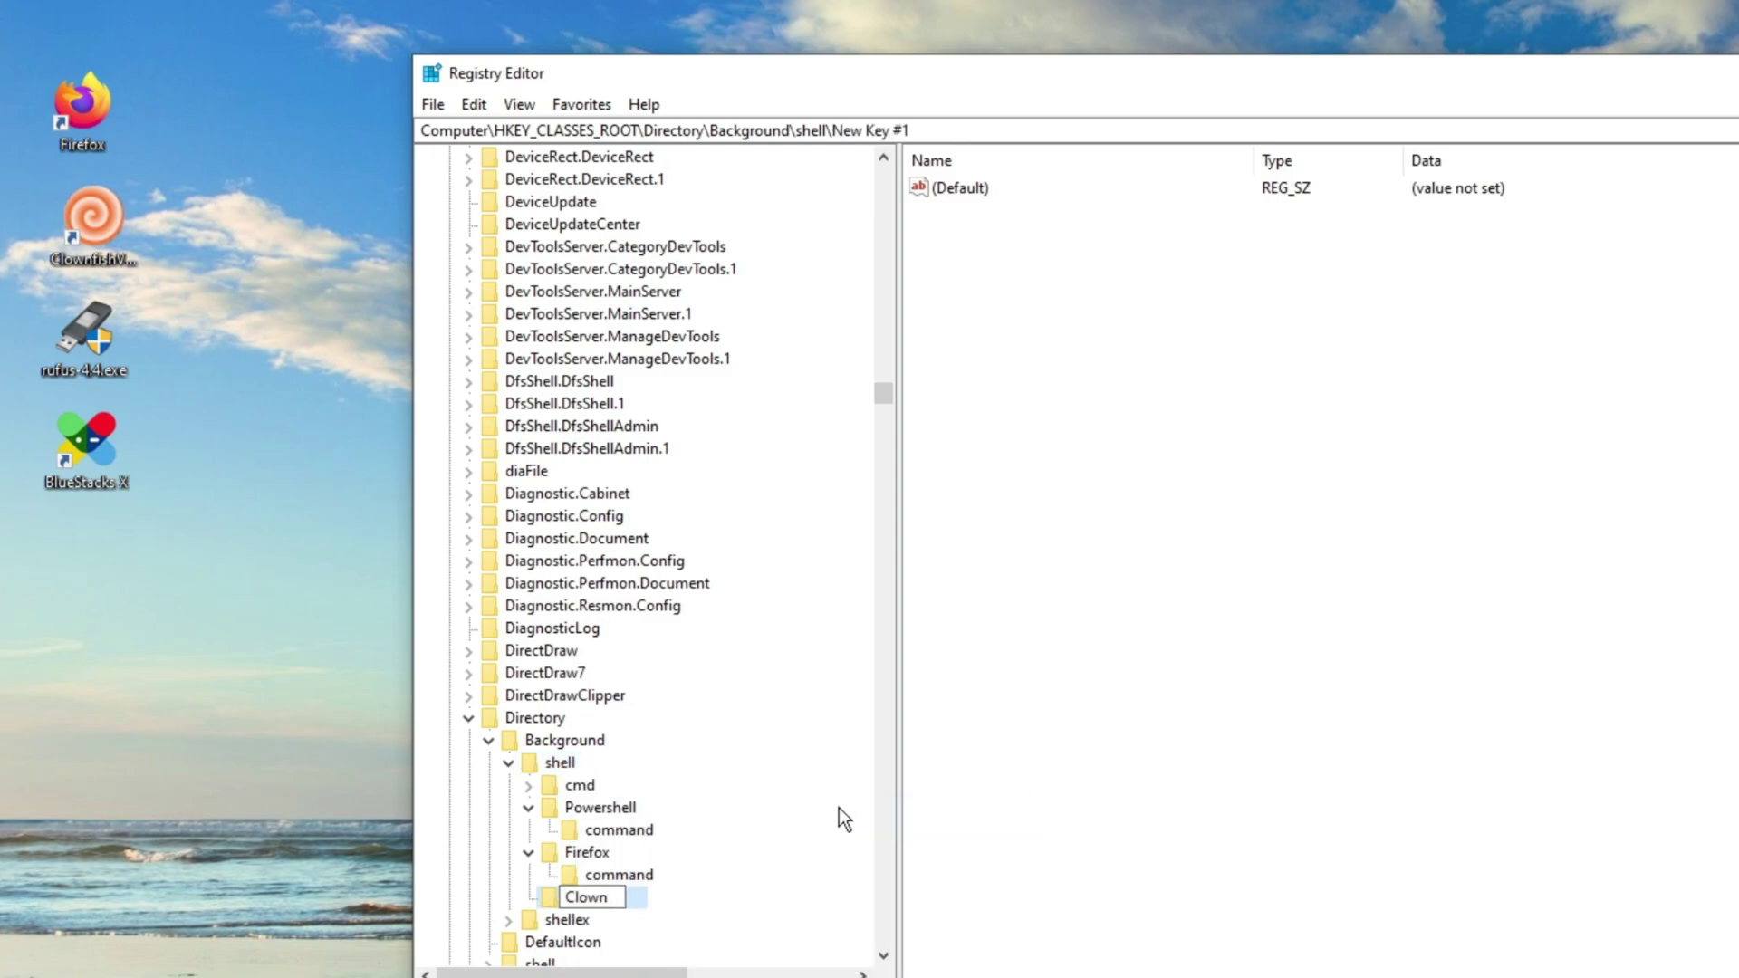
text(fish)
key(Return)
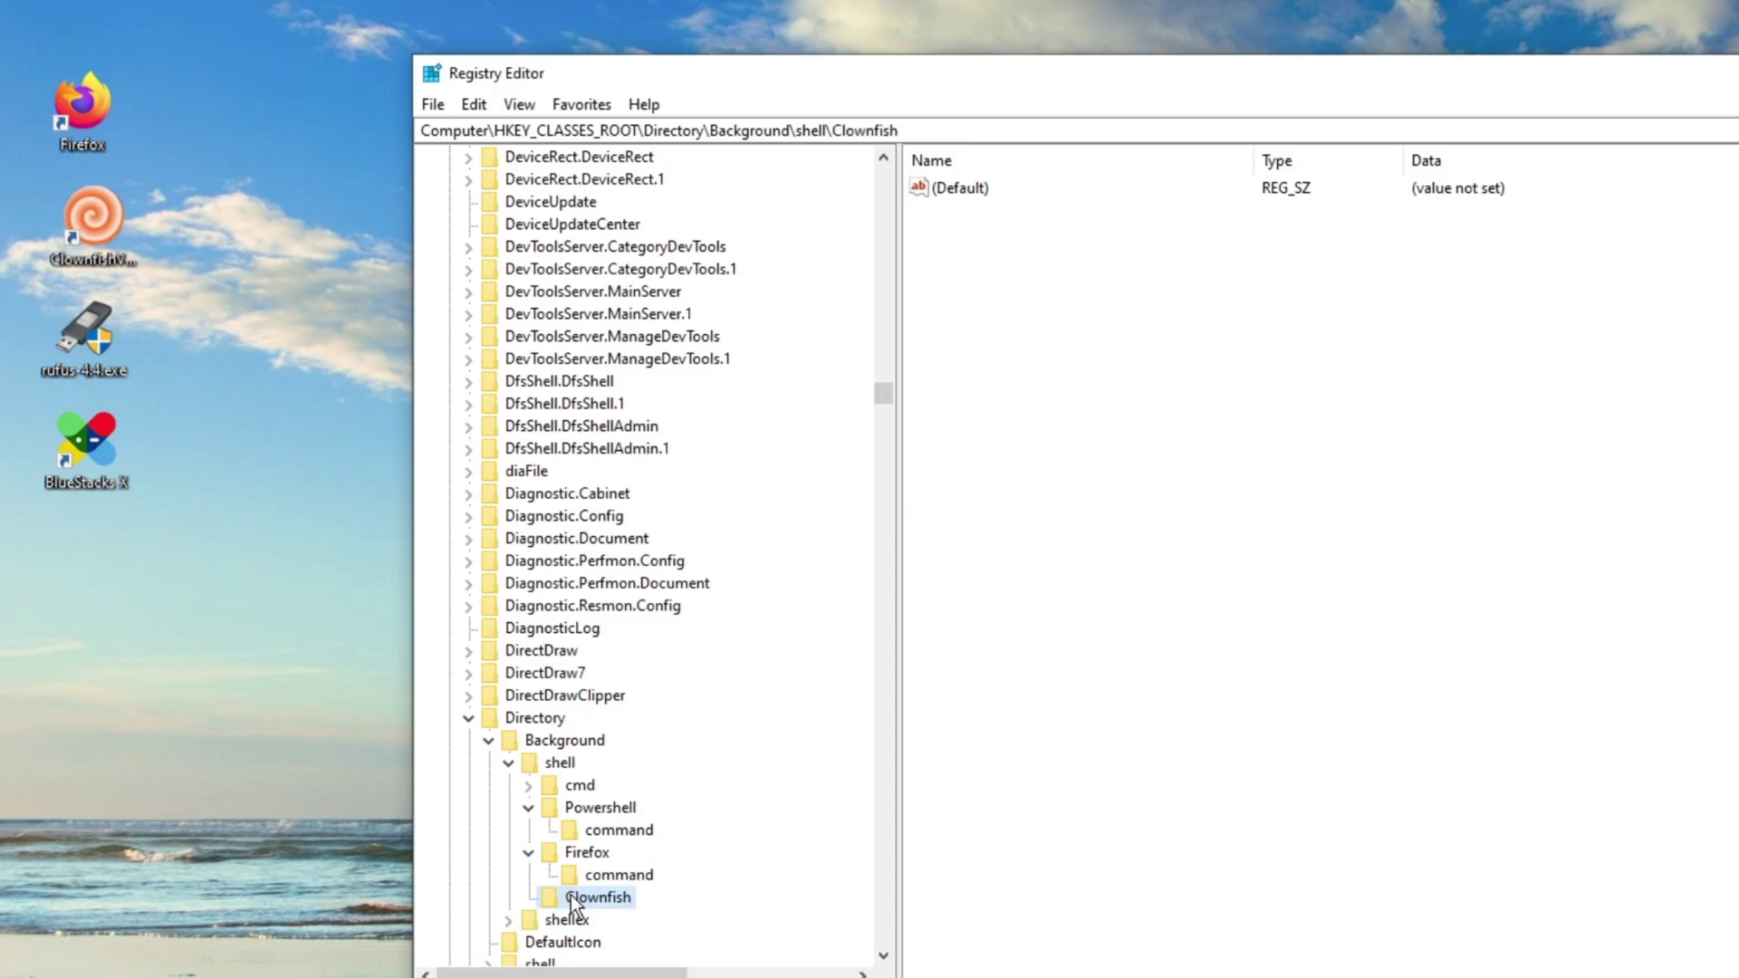
Copy the Target path from the ClownfishVoiceChanger desktop shortcut's Properties
click(98, 226)
right_click(103, 232)
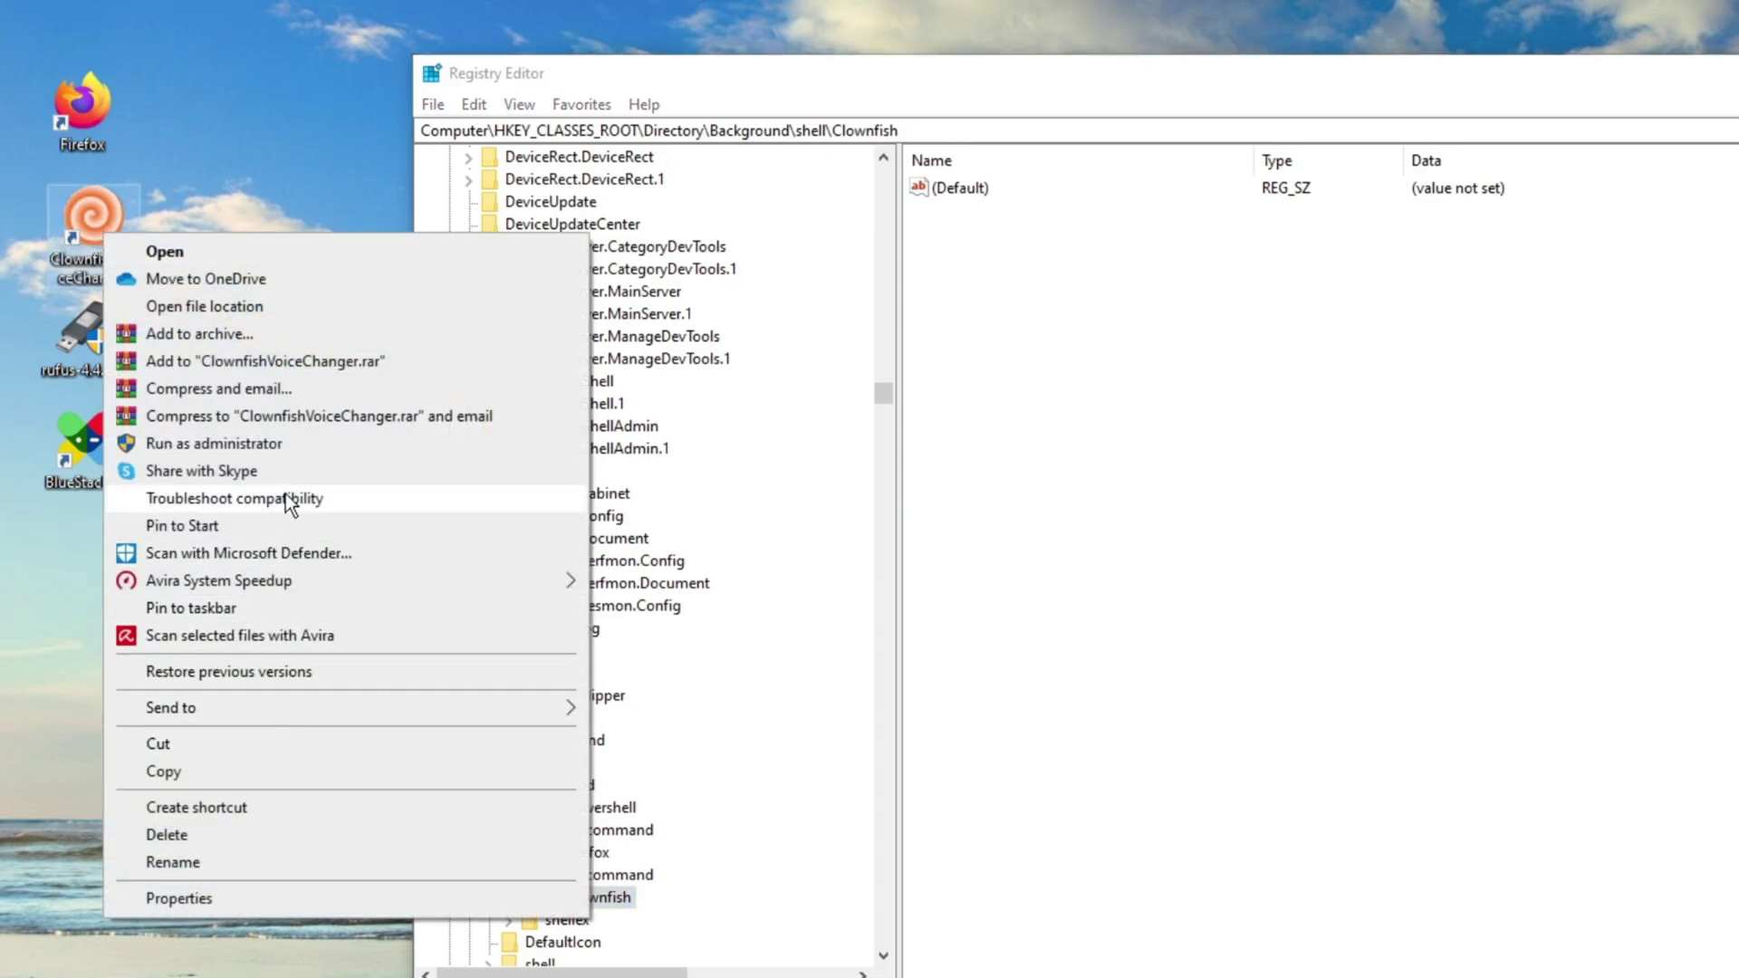
click(200, 897)
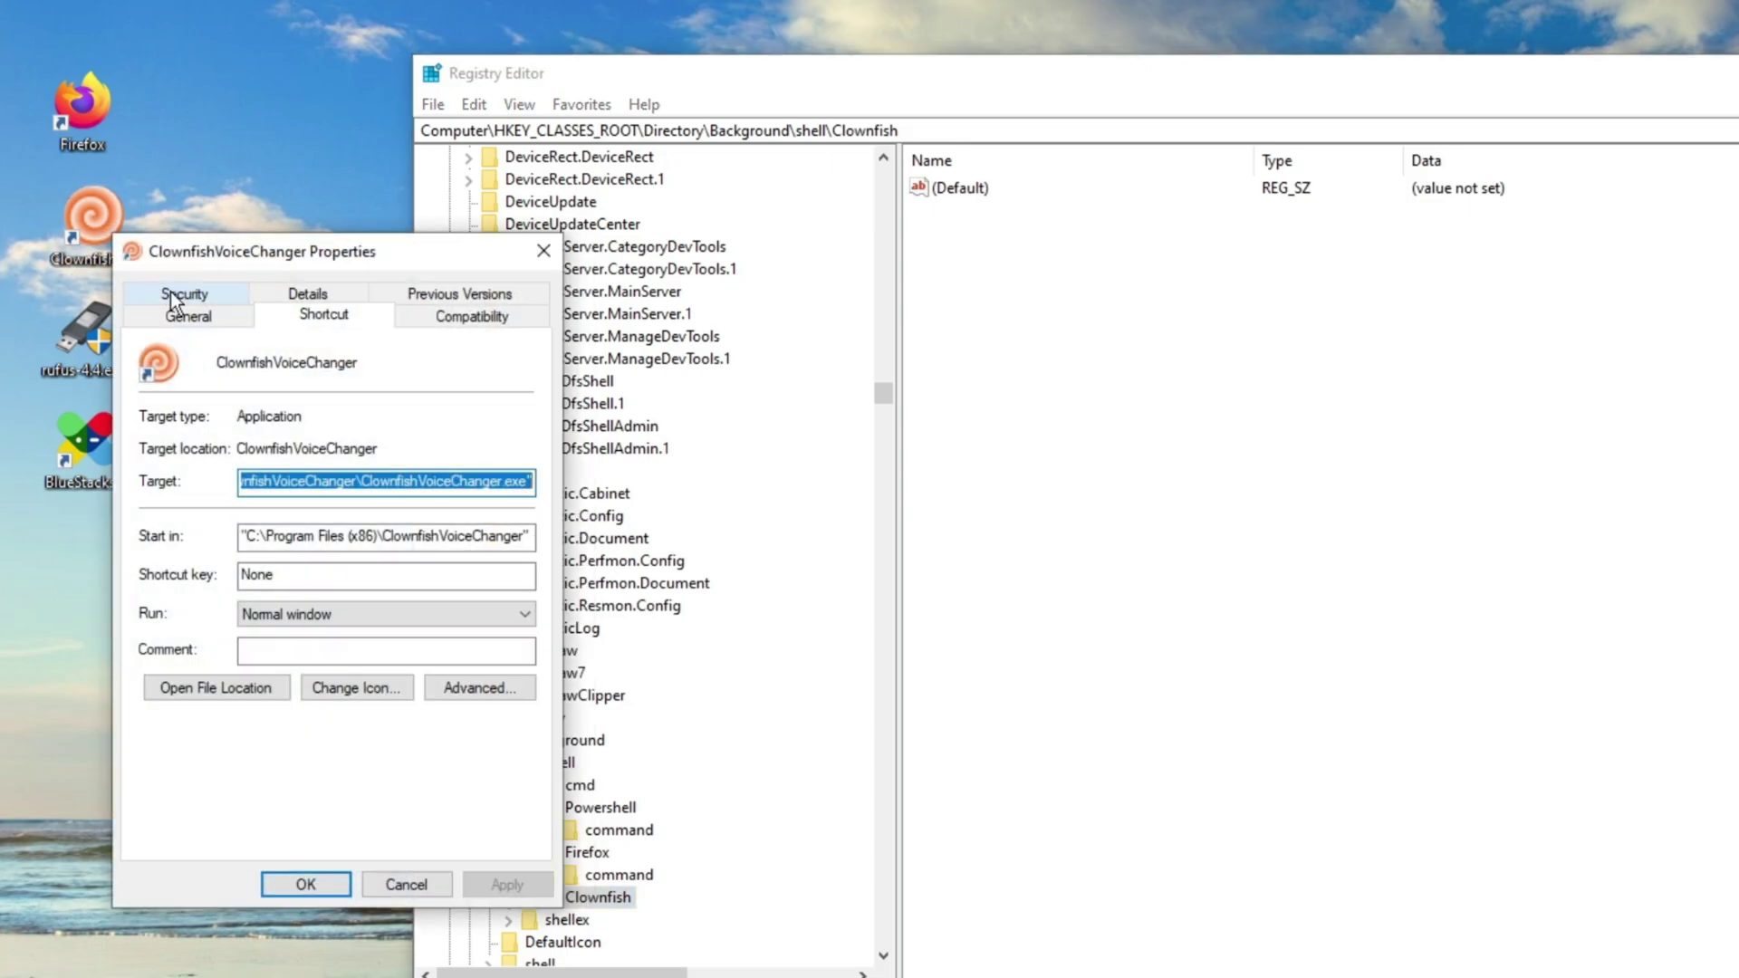
right_click(371, 481)
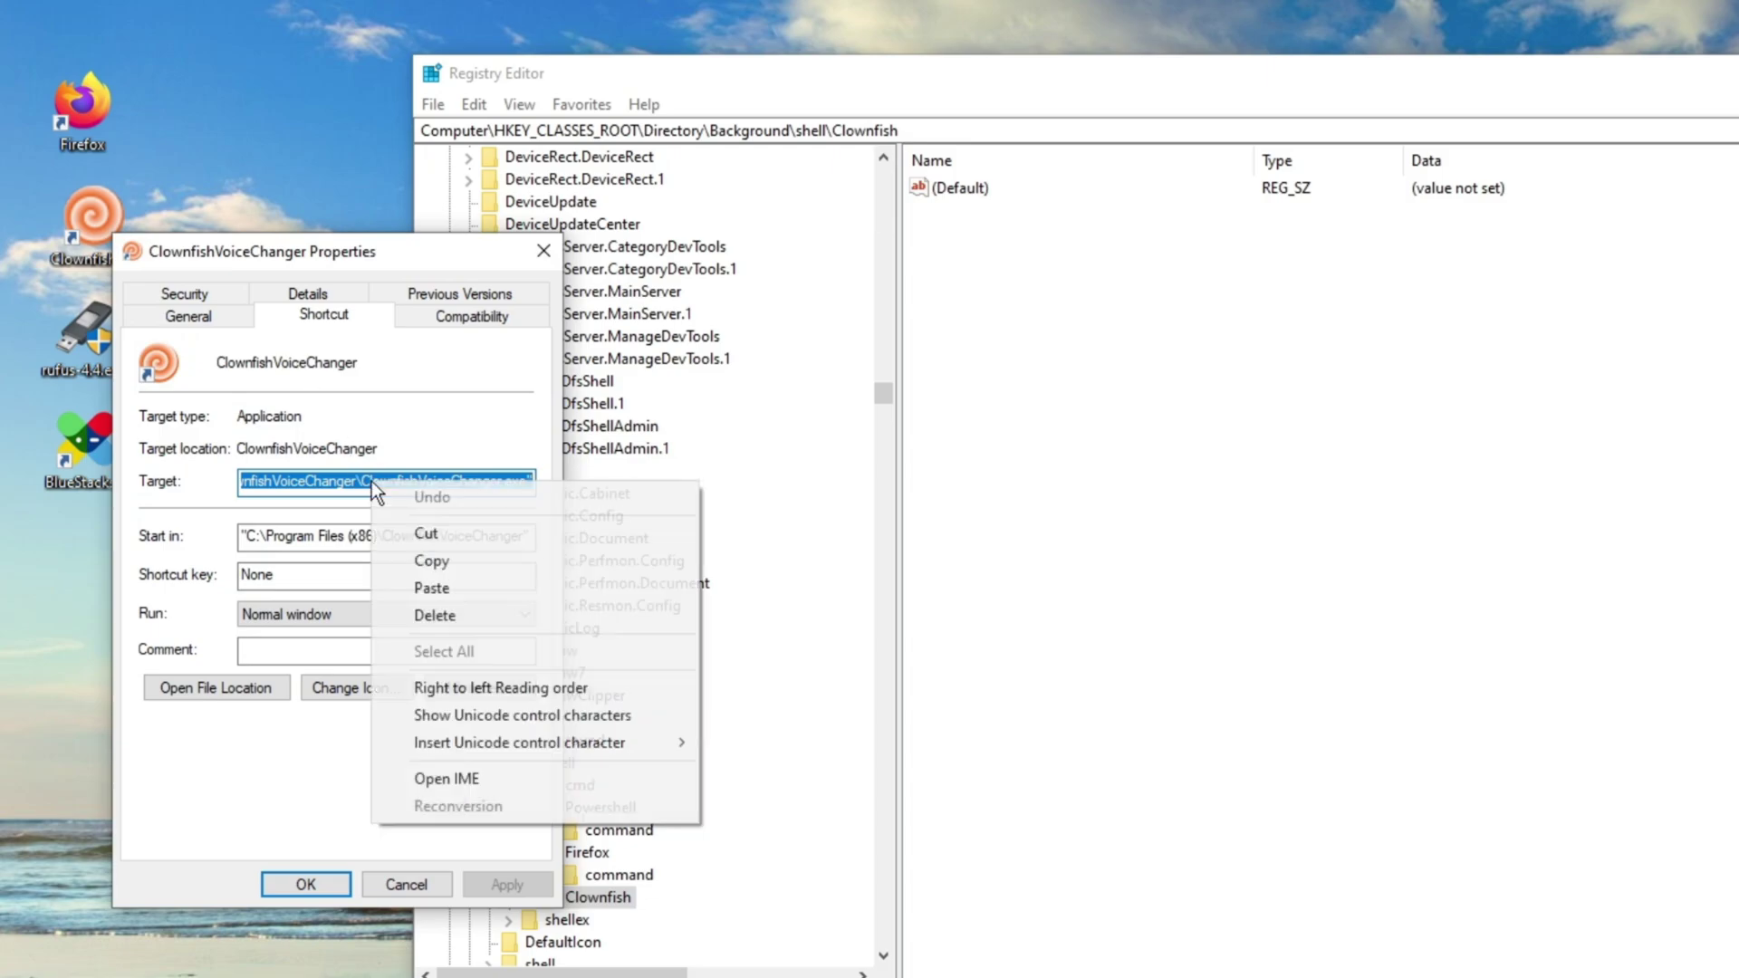
click(437, 568)
click(308, 879)
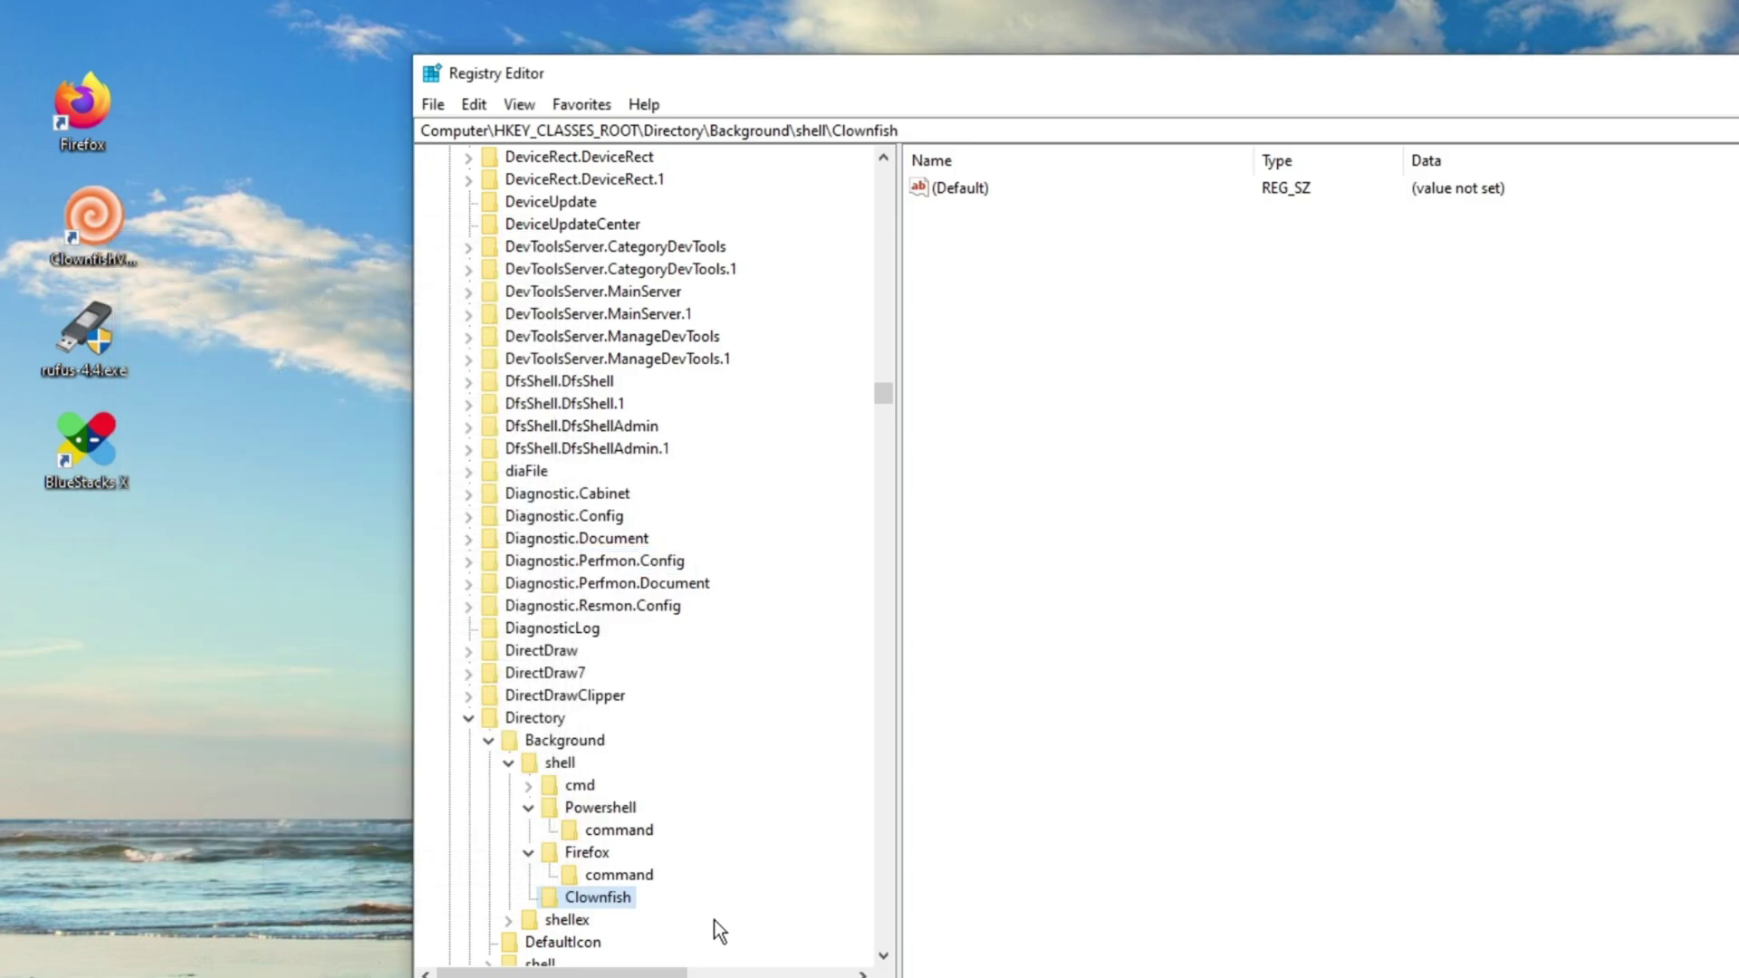
Paste the ClownfishVoiceChanger.exe path into the Clownfish key's (Default) value
right_click(959, 197)
click(1020, 215)
right_click(564, 308)
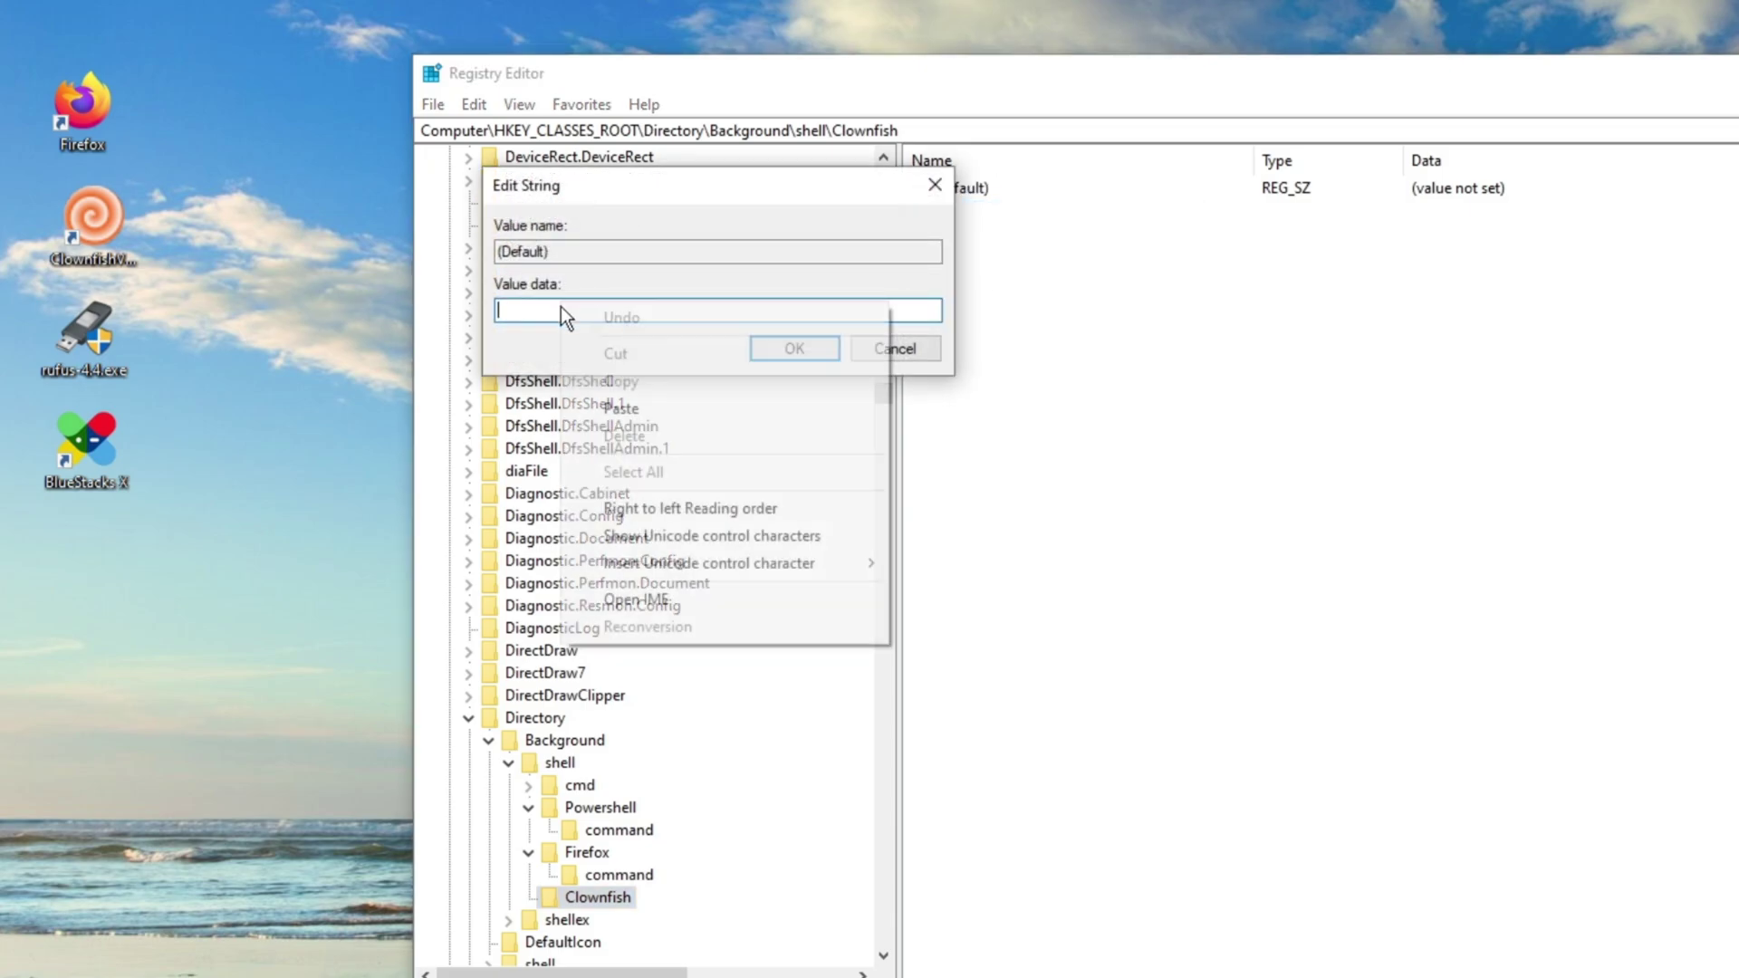
click(644, 406)
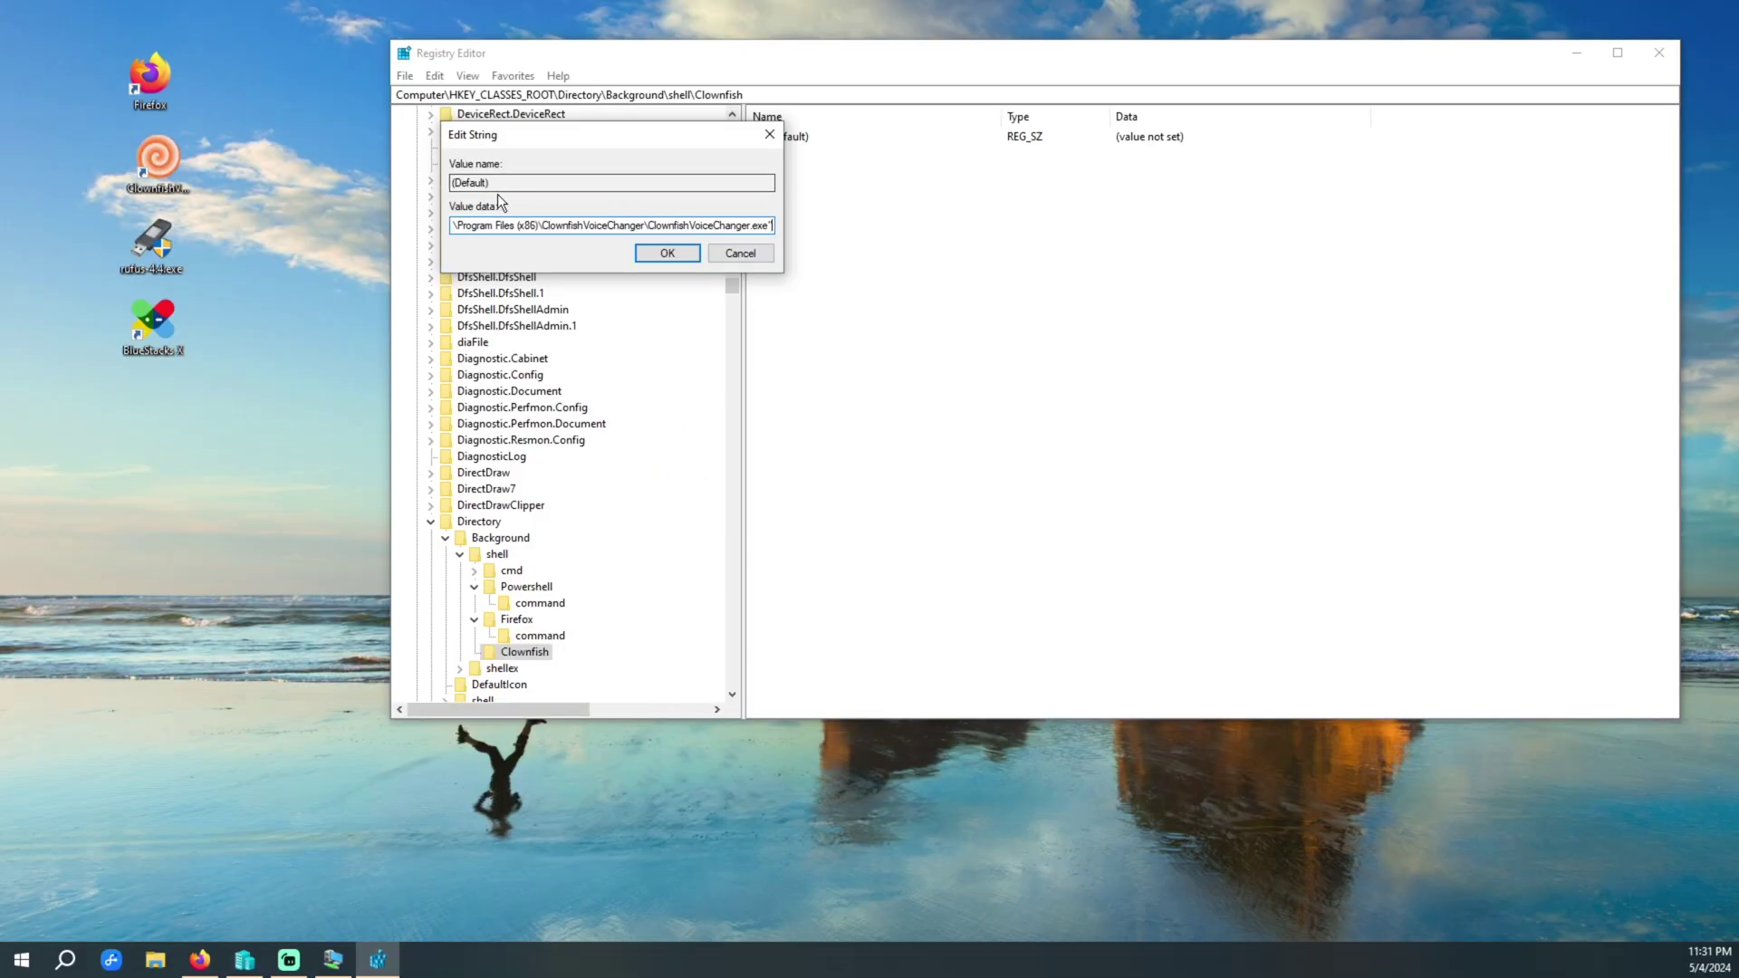
click(668, 254)
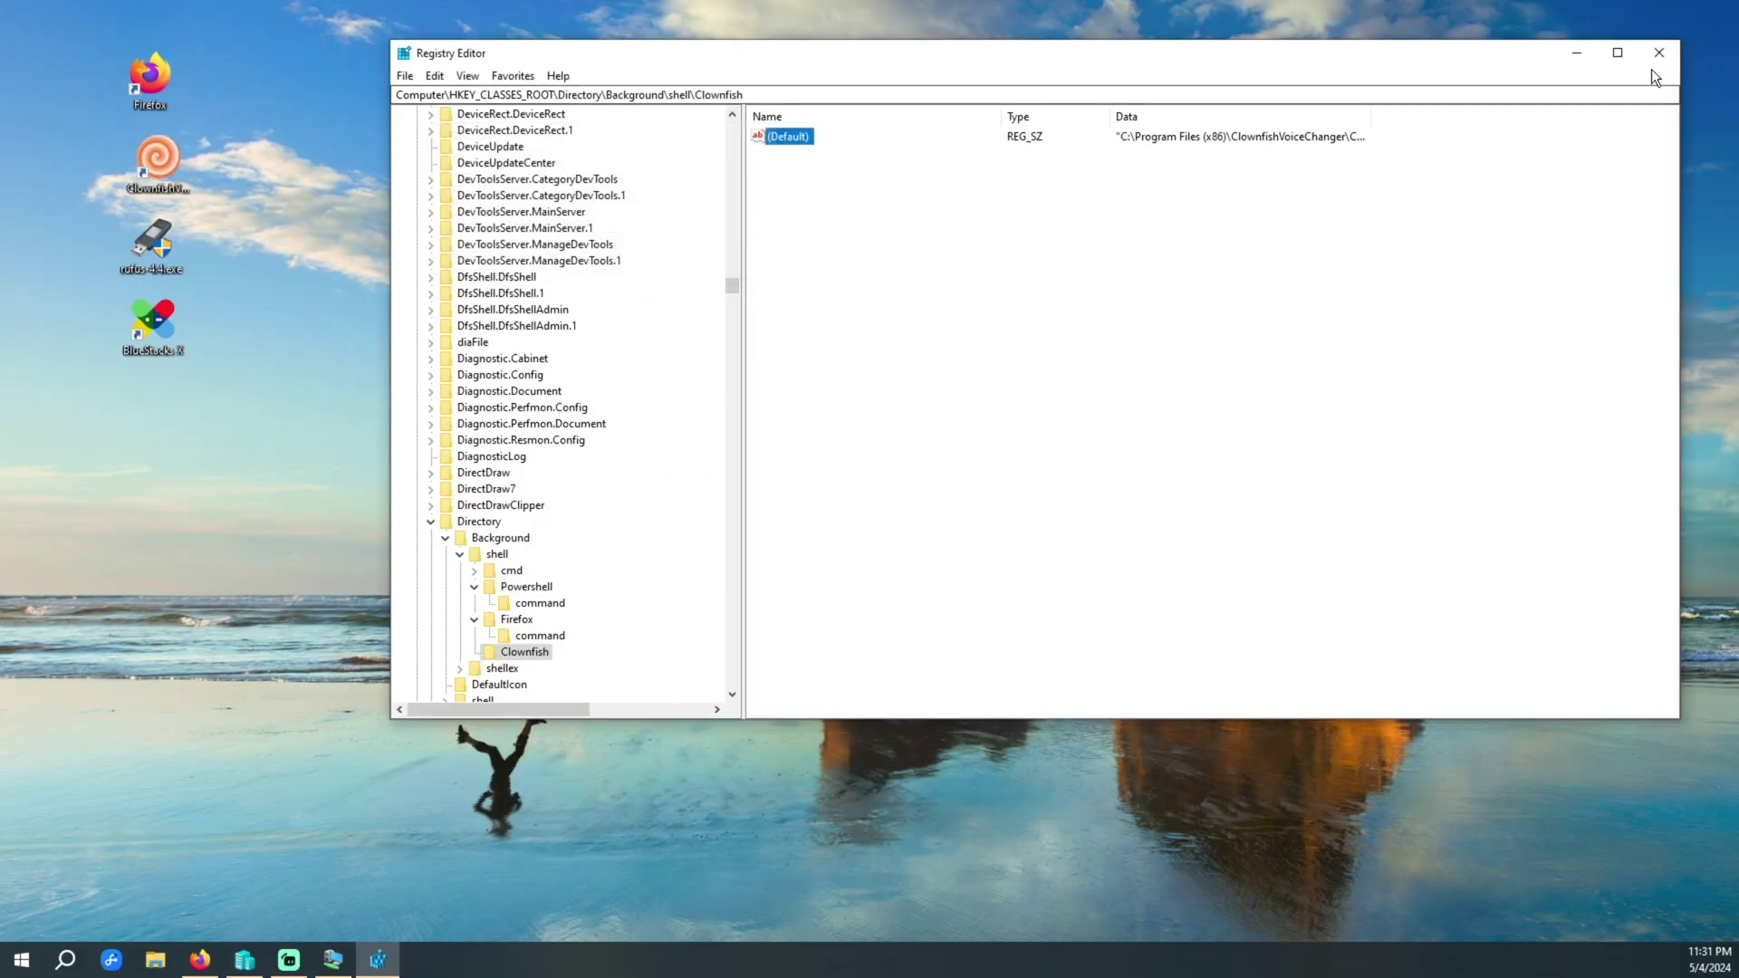
click(1577, 53)
right_click(791, 513)
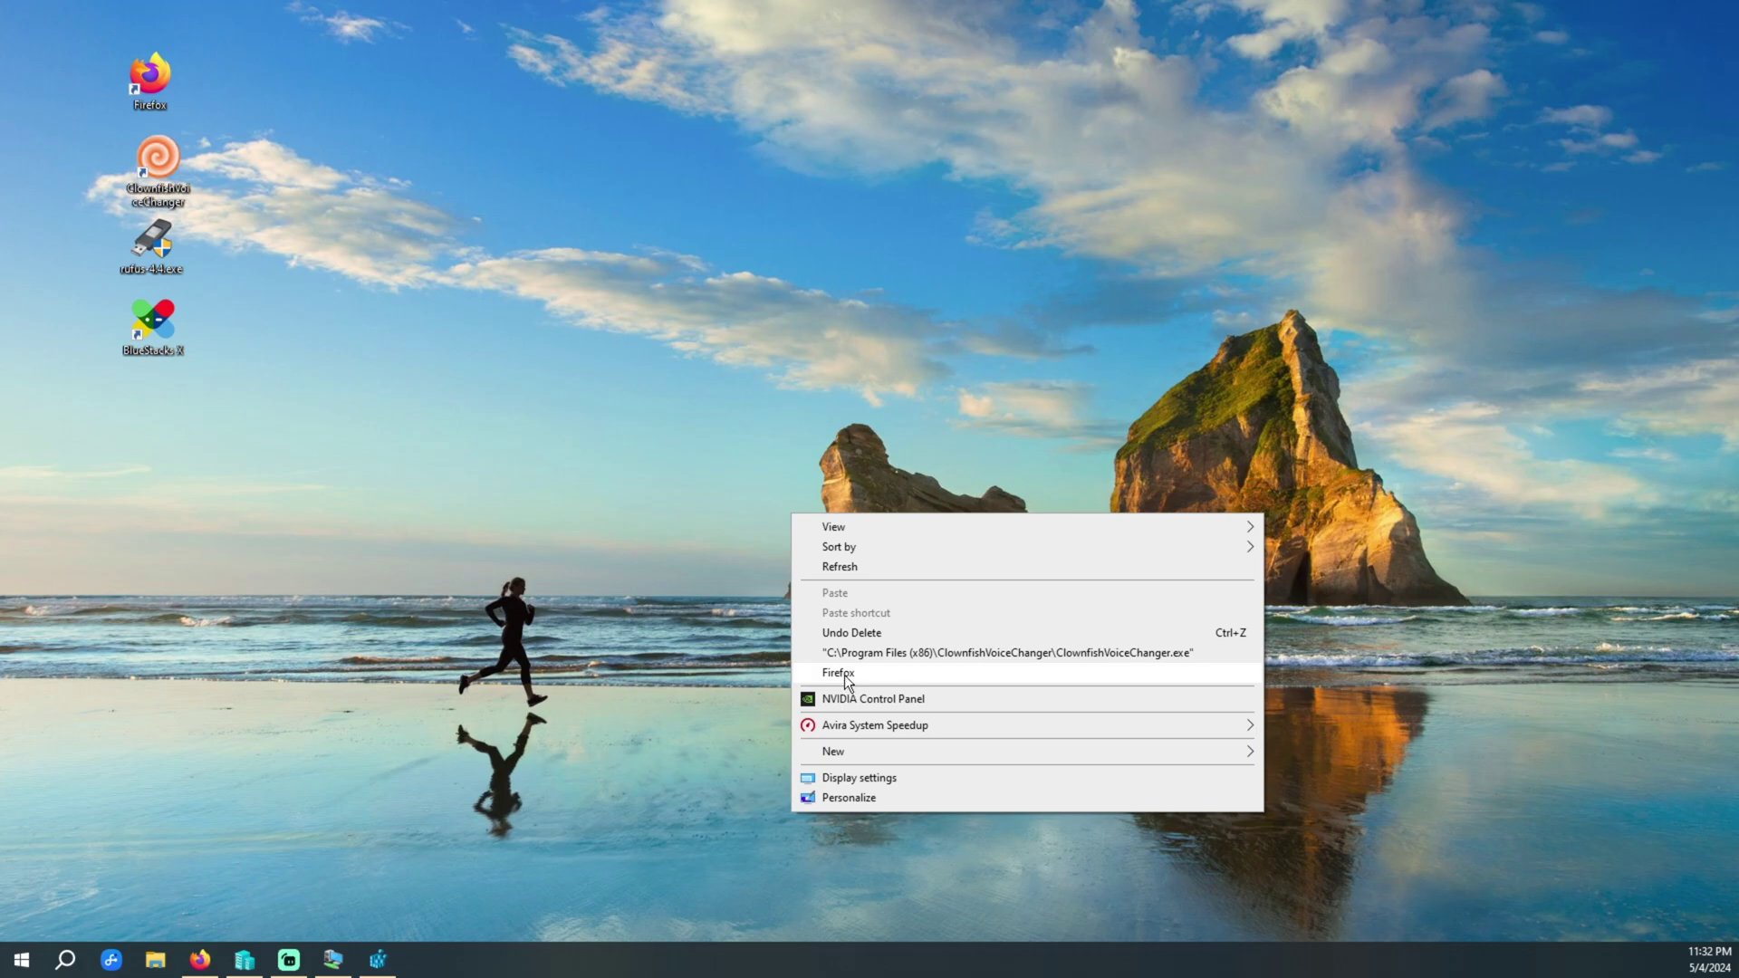
click(917, 491)
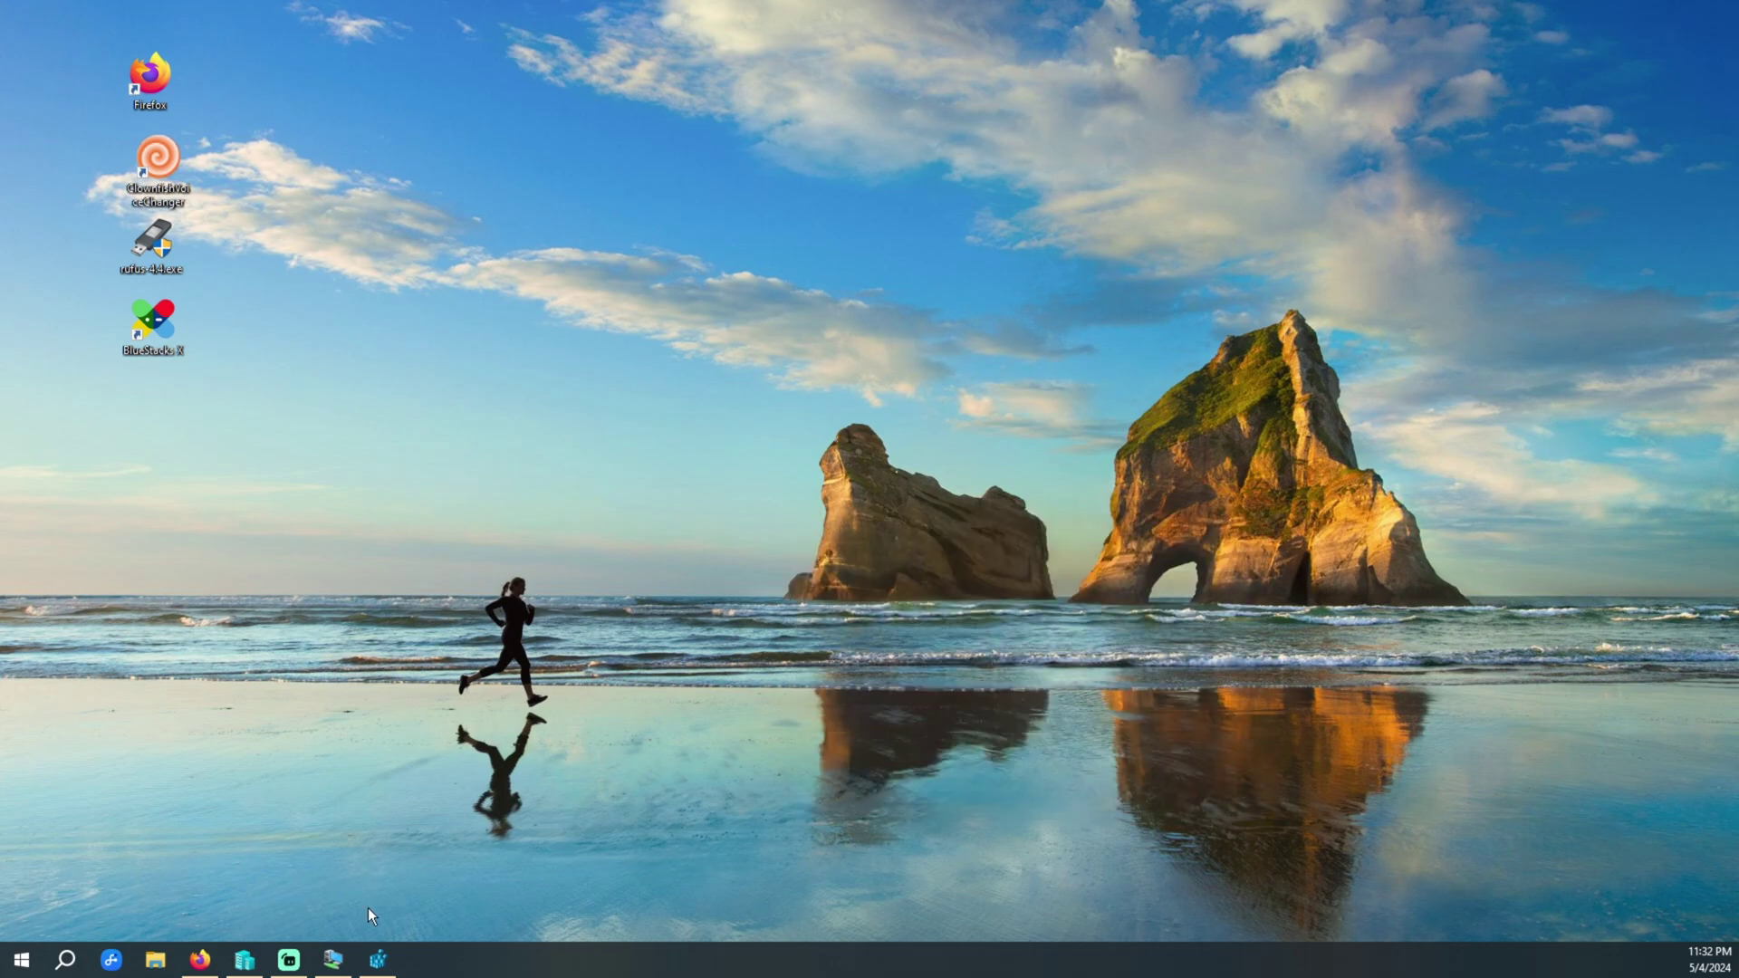
click(378, 959)
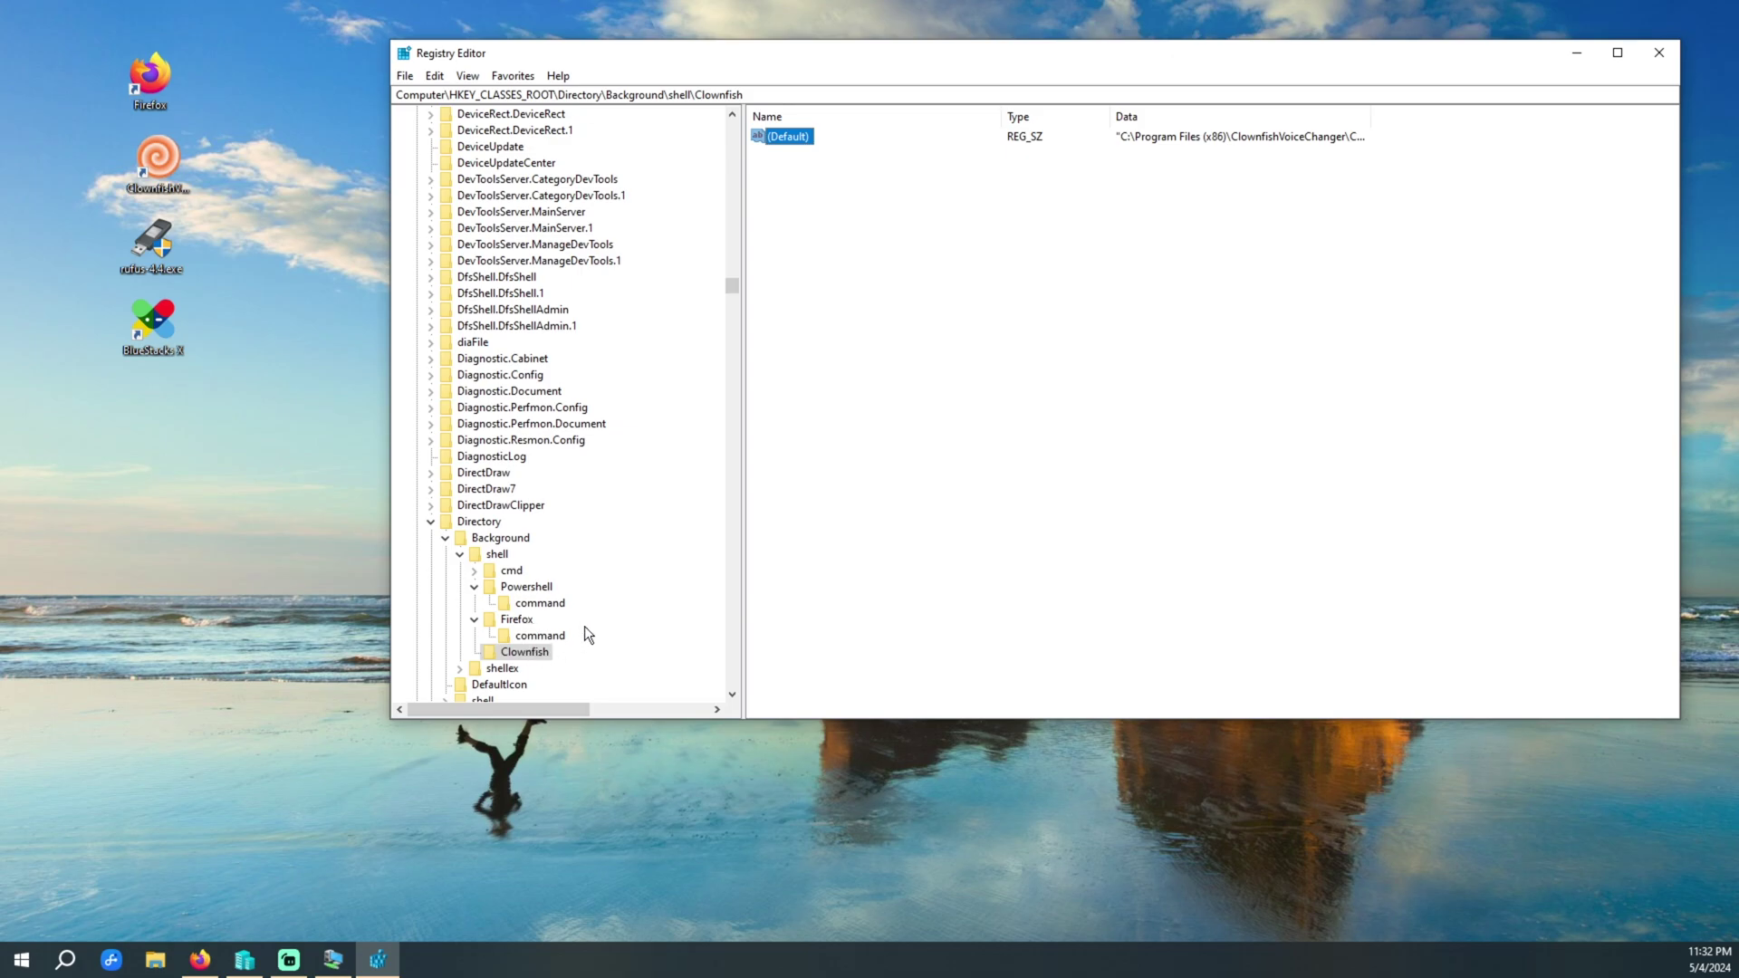
Clear the Clownfish key's (Default) value data
right_click(804, 142)
click(838, 145)
key(BackSpace)
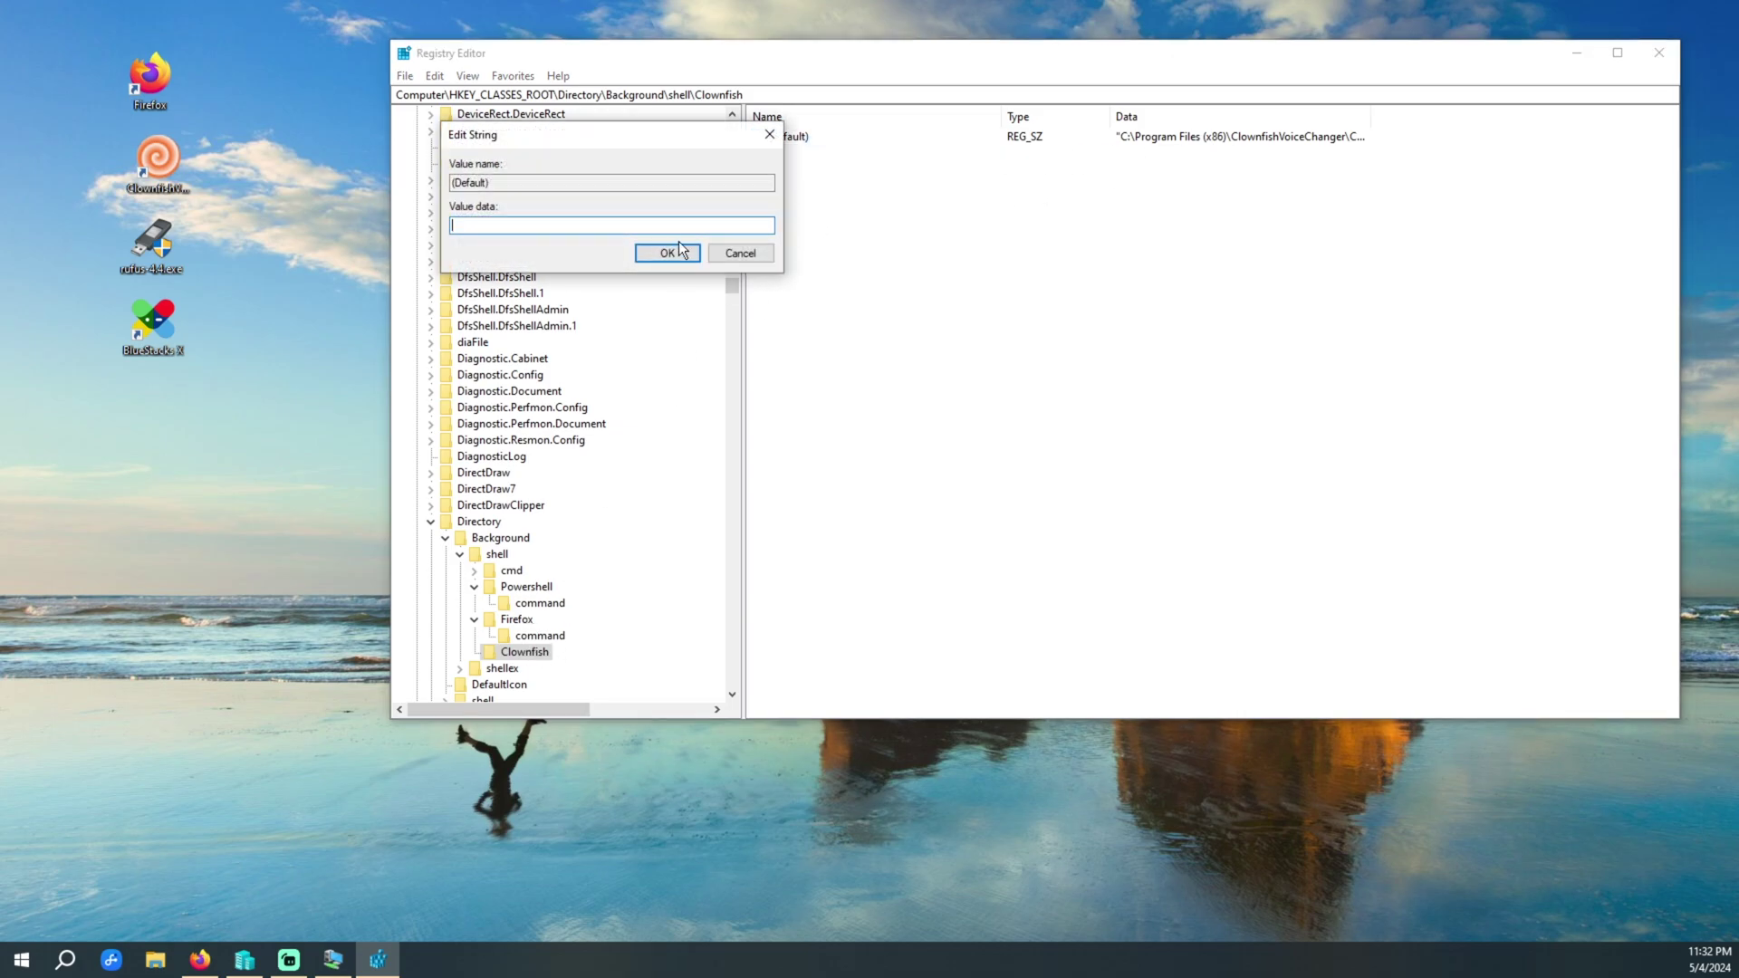
click(668, 254)
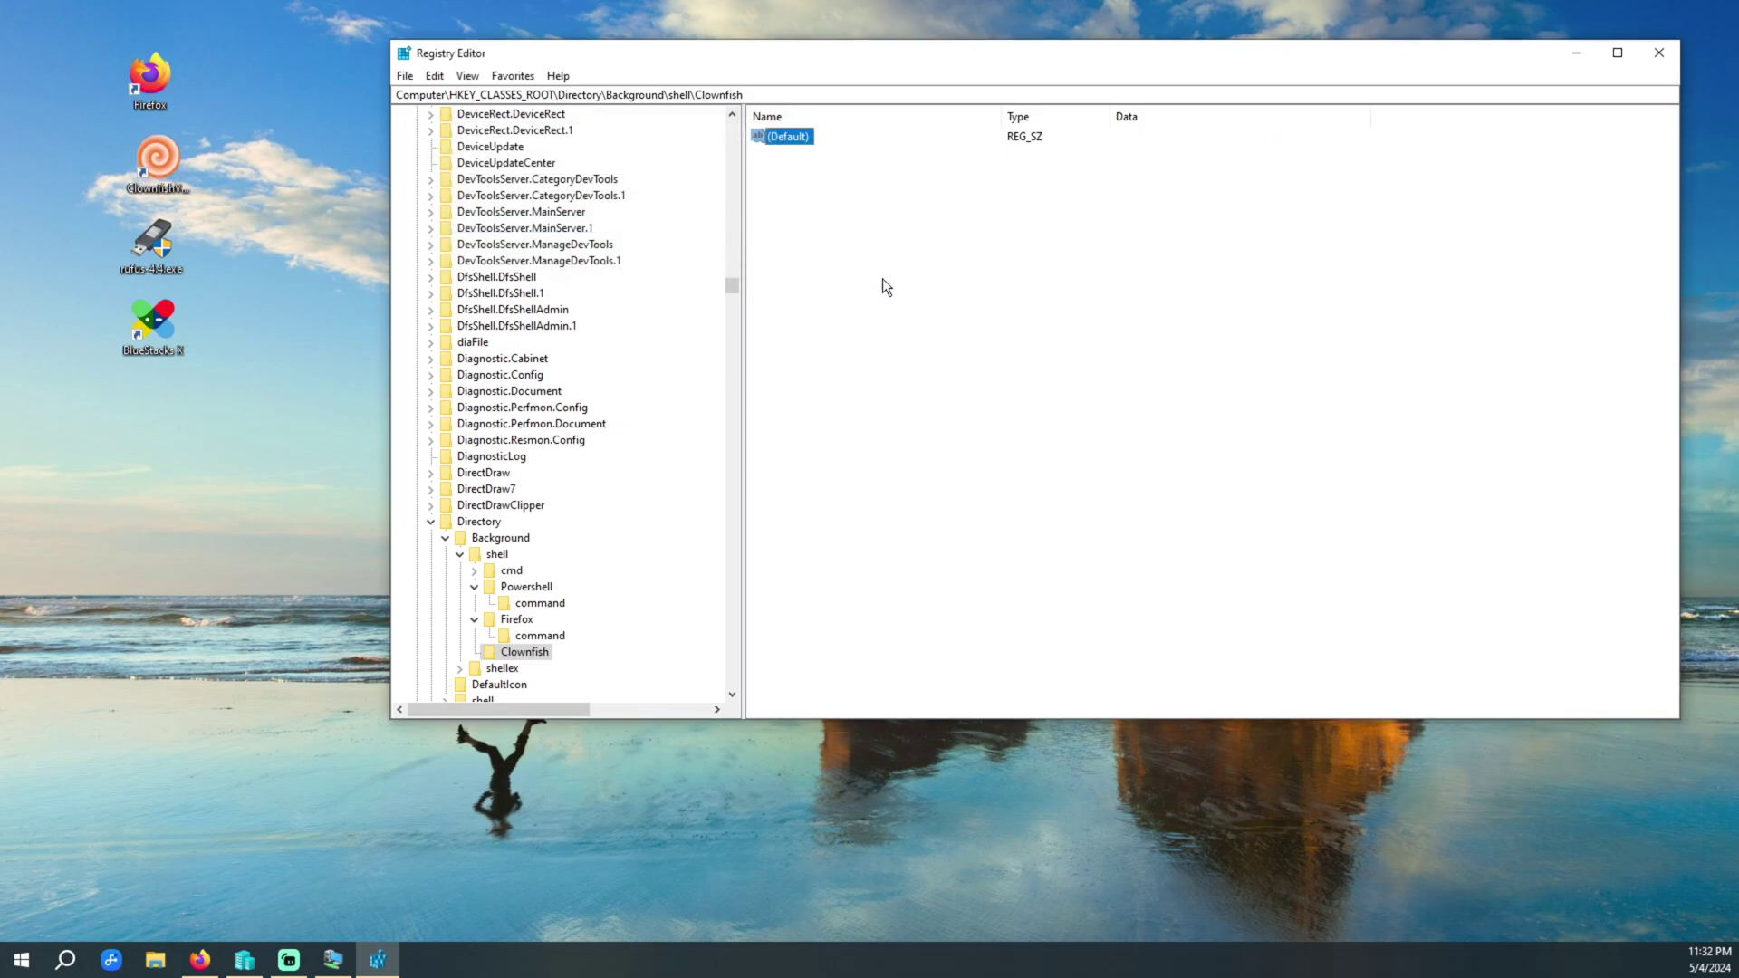
Add a subkey named command under the Clownfish key
right_click(513, 651)
mouse_move(579, 676)
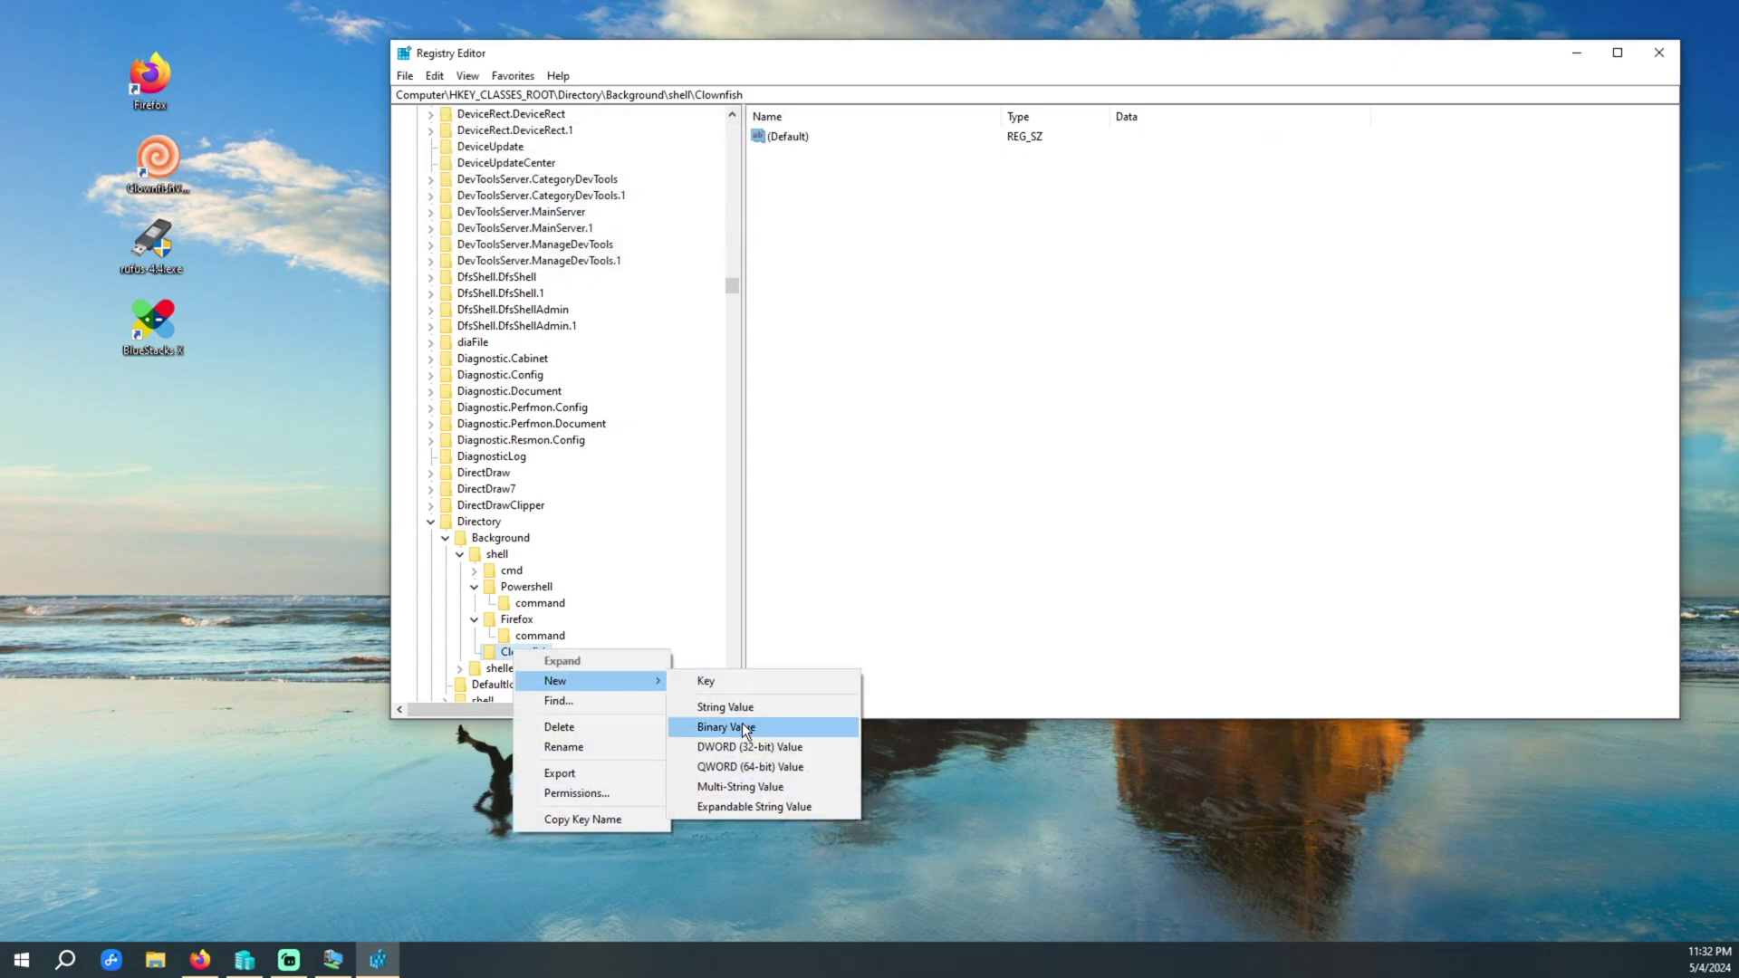
click(729, 687)
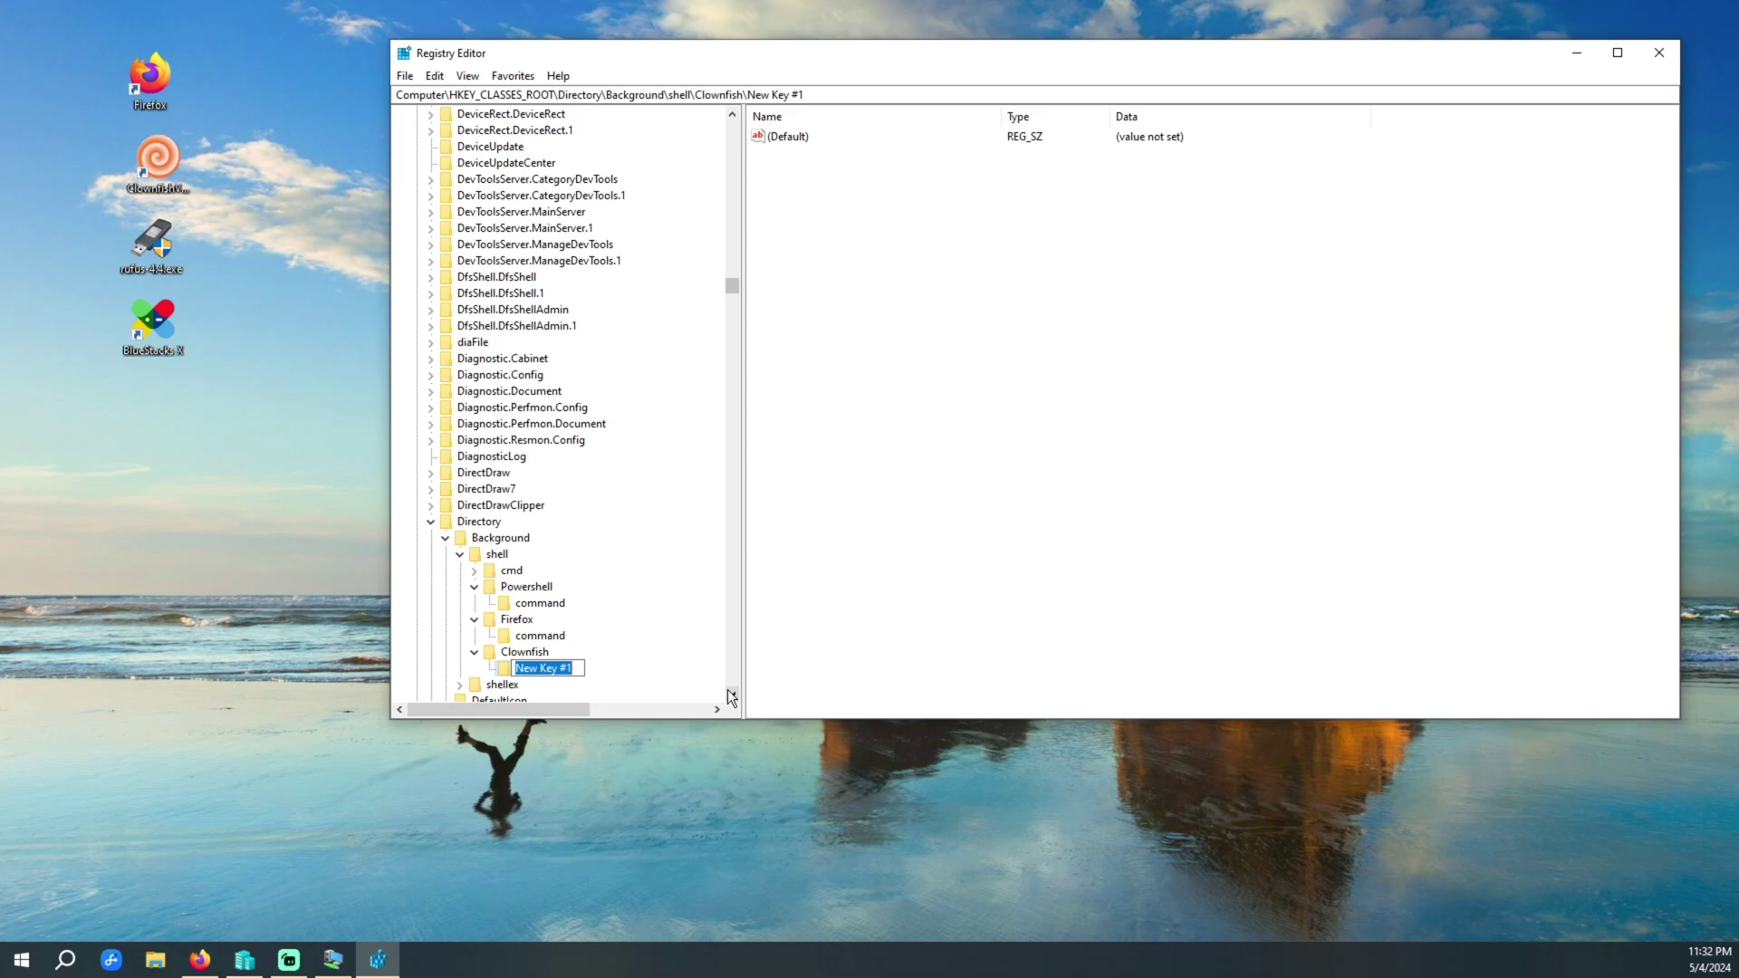
text(command)
key(Return)
Set command's (Default) value to the pasted ClownfishVoiceChanger.exe path
right_click(797, 135)
click(833, 148)
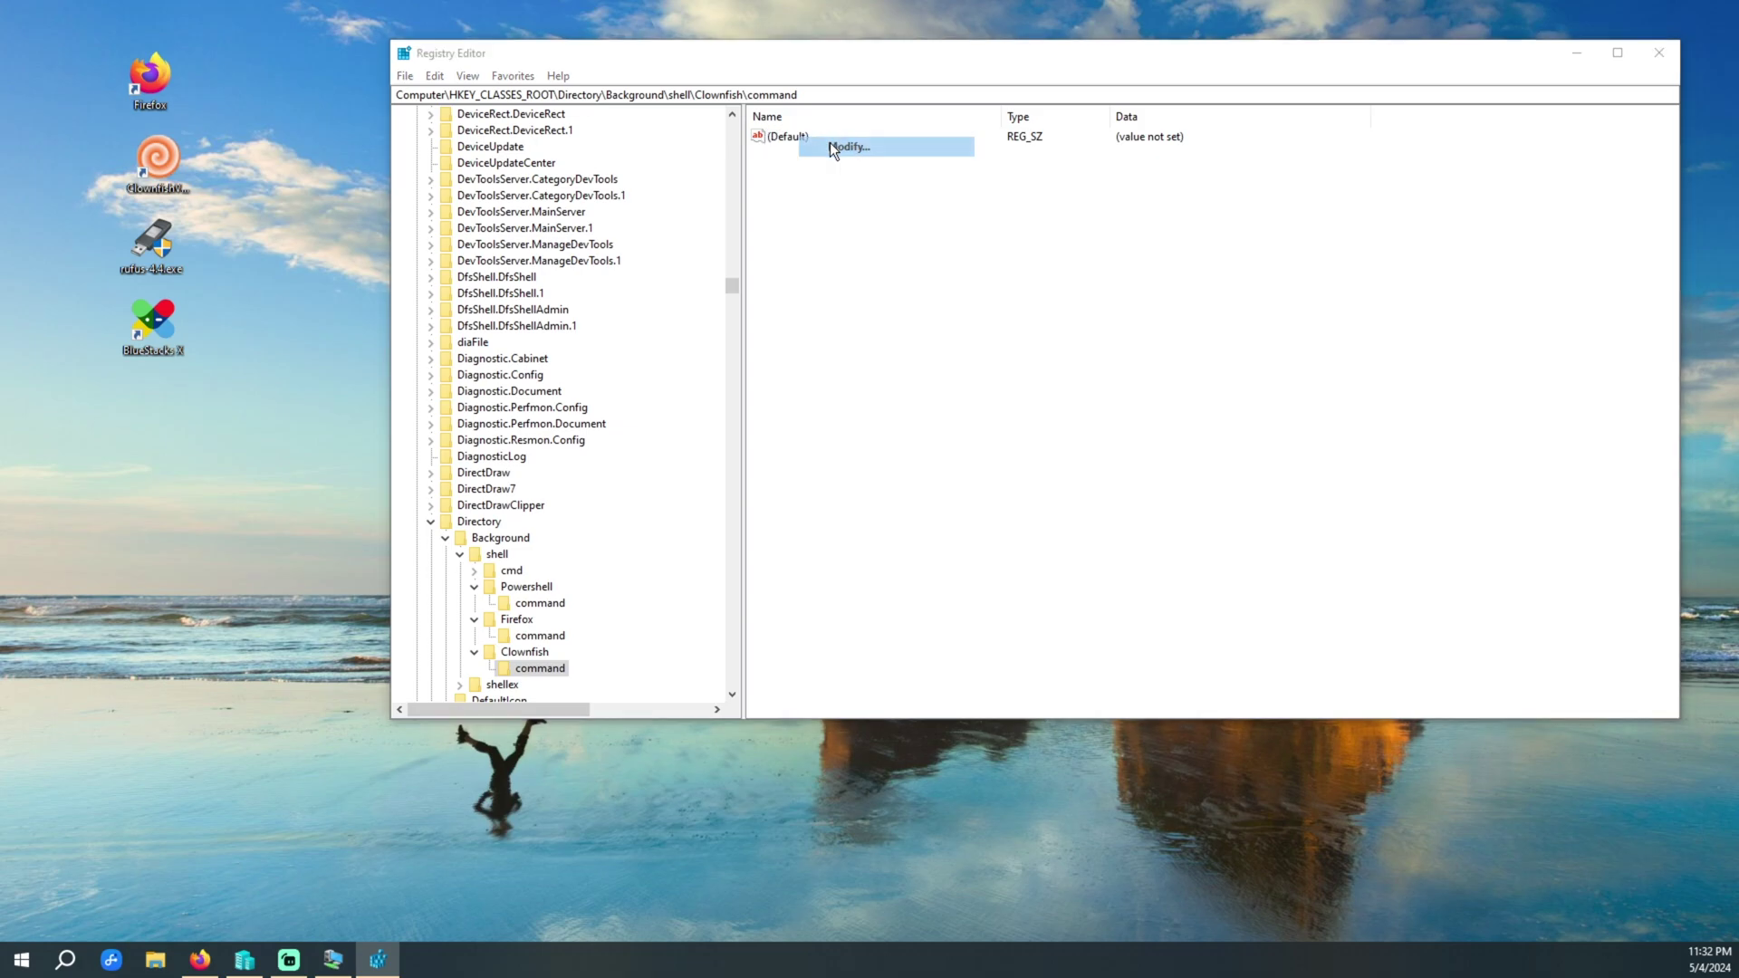
right_click(577, 229)
click(621, 307)
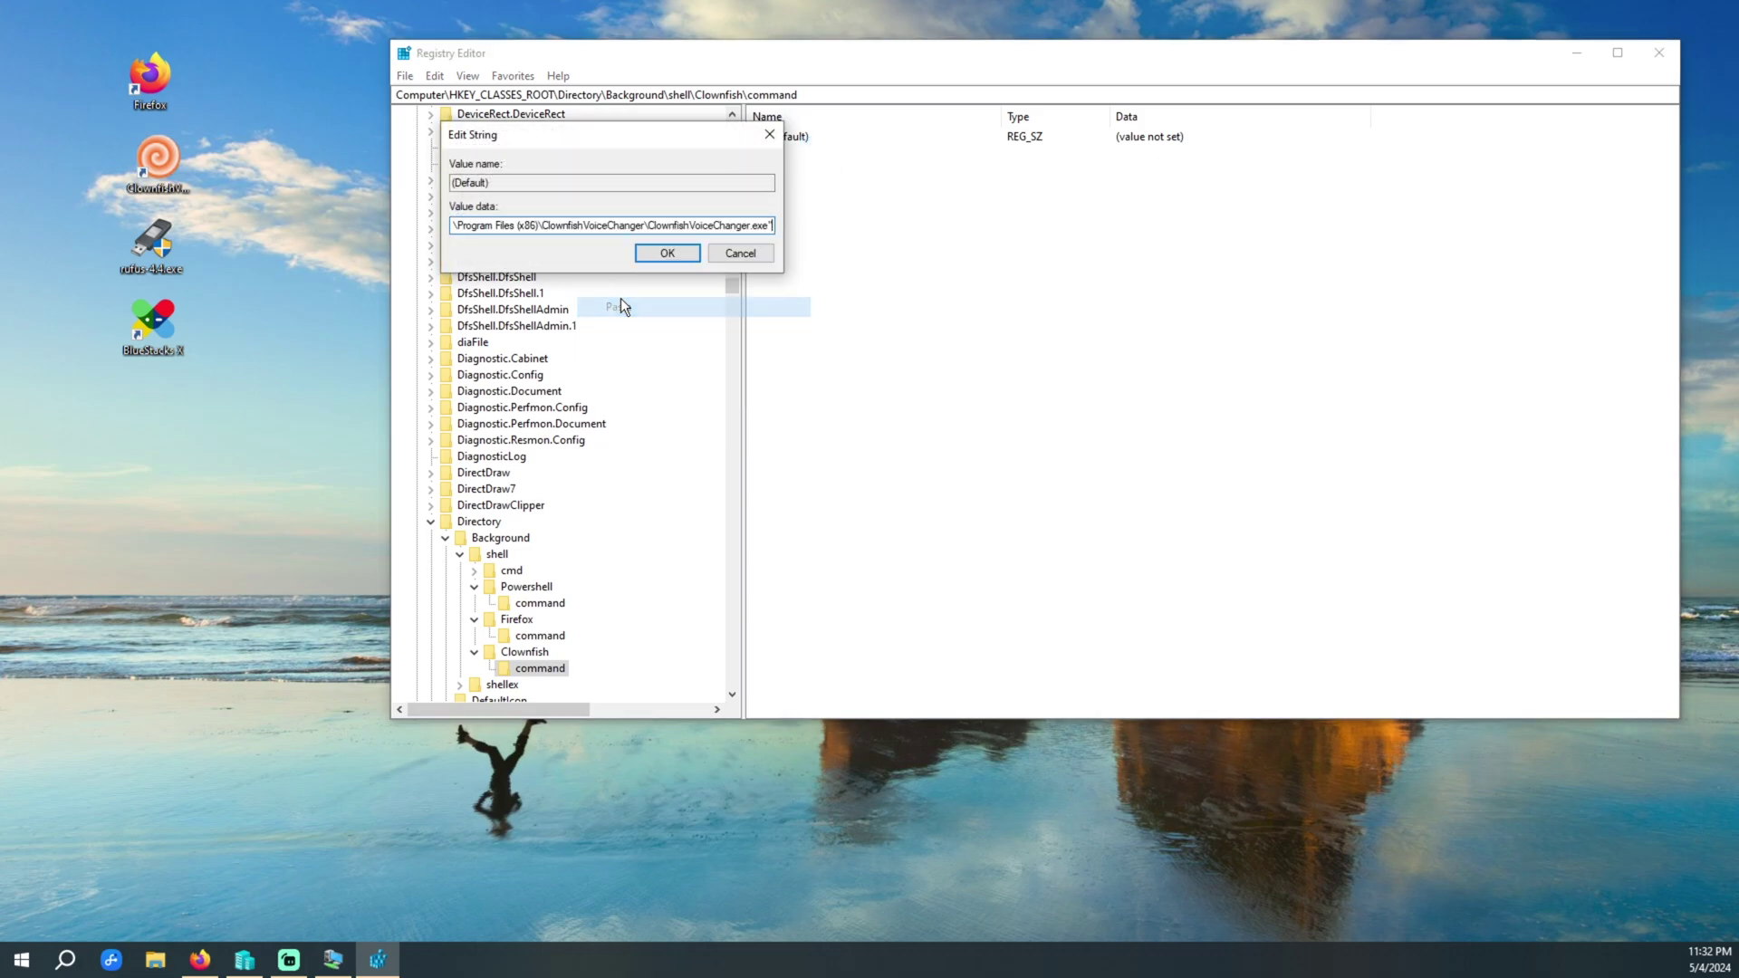
click(667, 253)
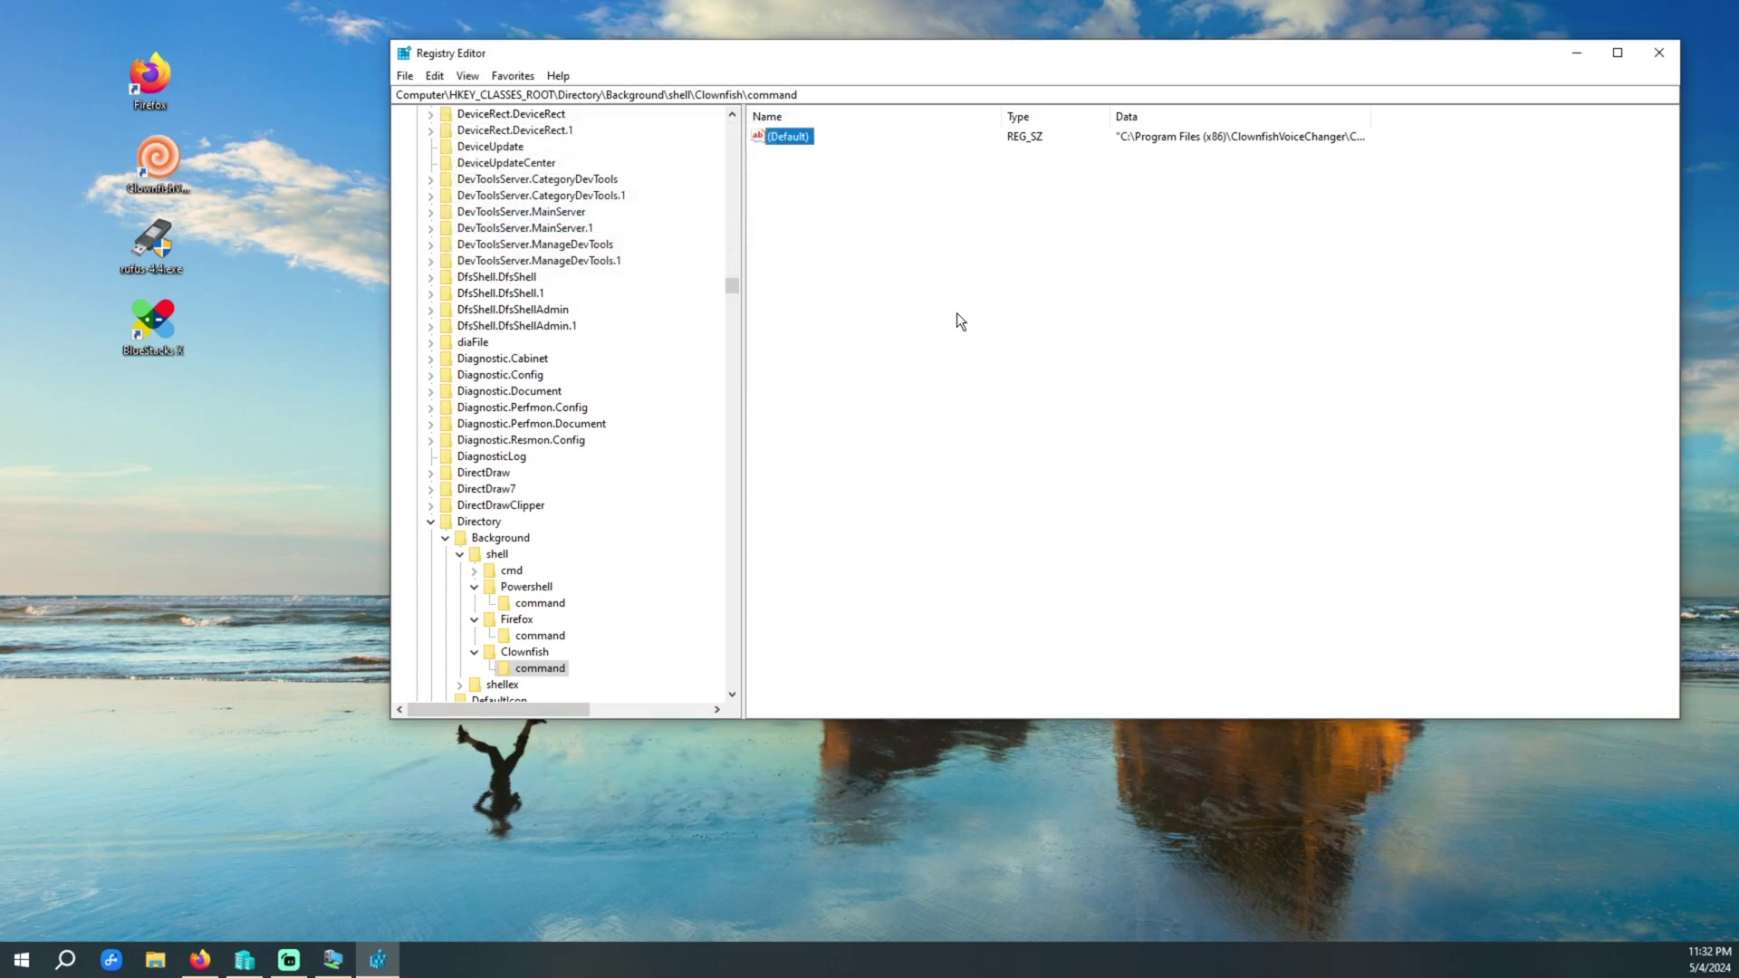
Launch Clownfish from the desktop's new right-click entry, then exit it
click(1577, 52)
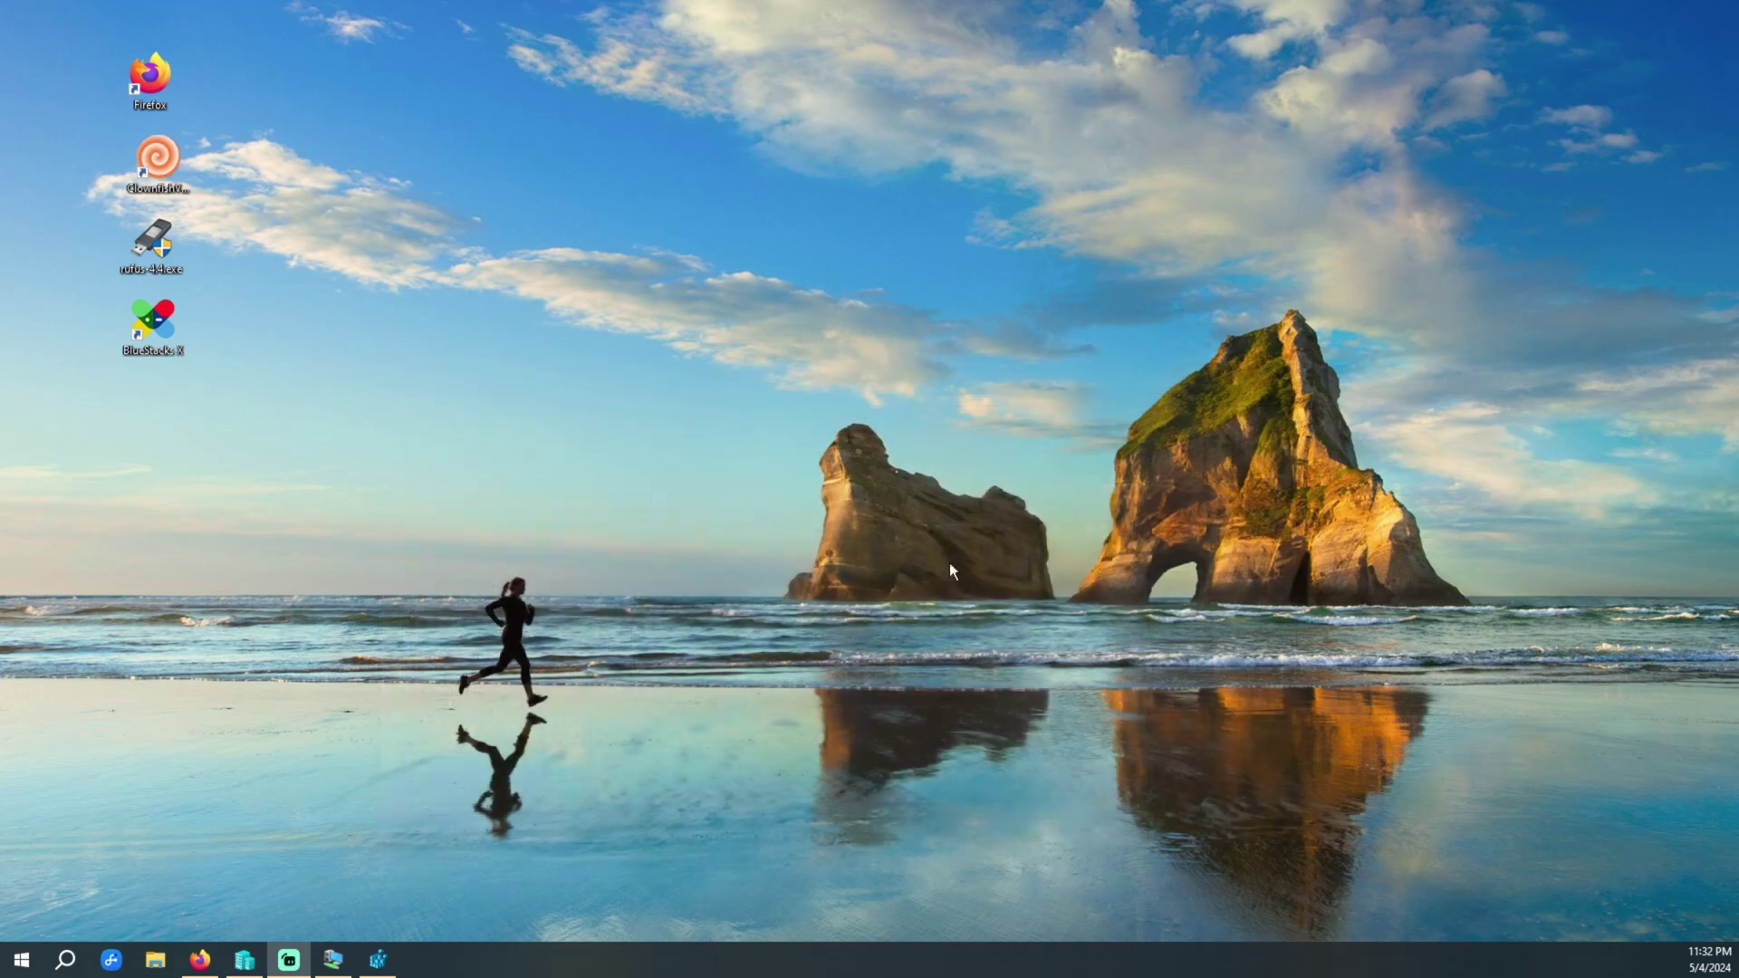
right_click(896, 618)
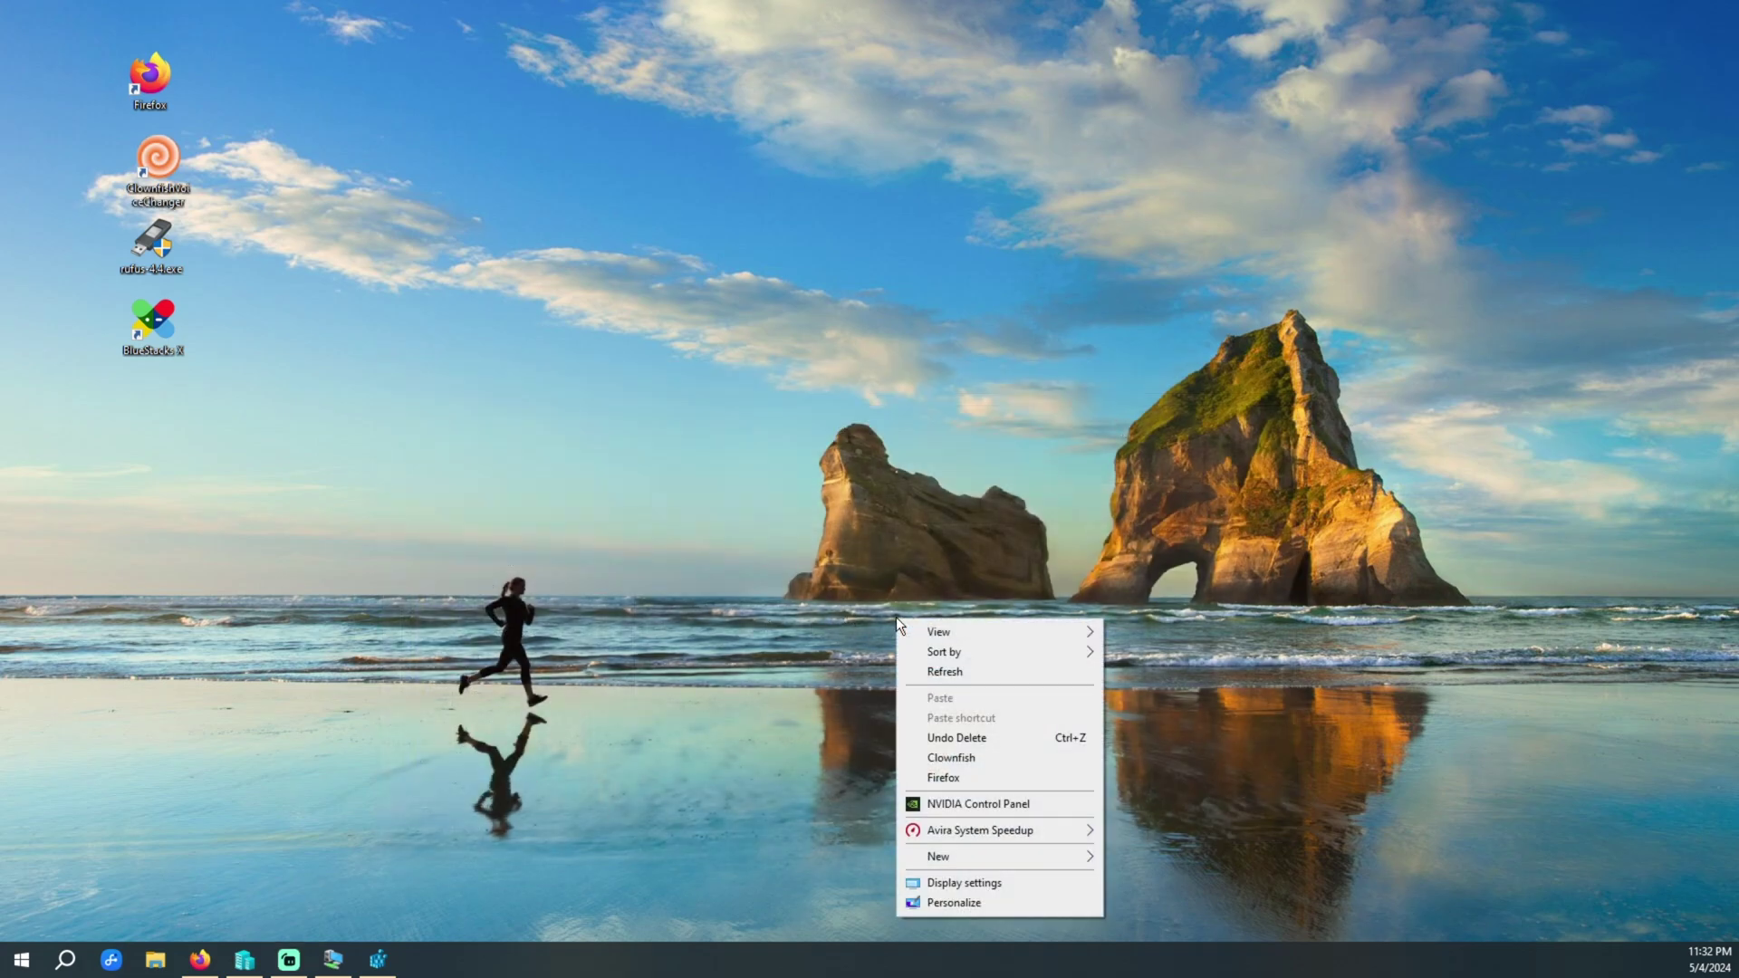
click(946, 757)
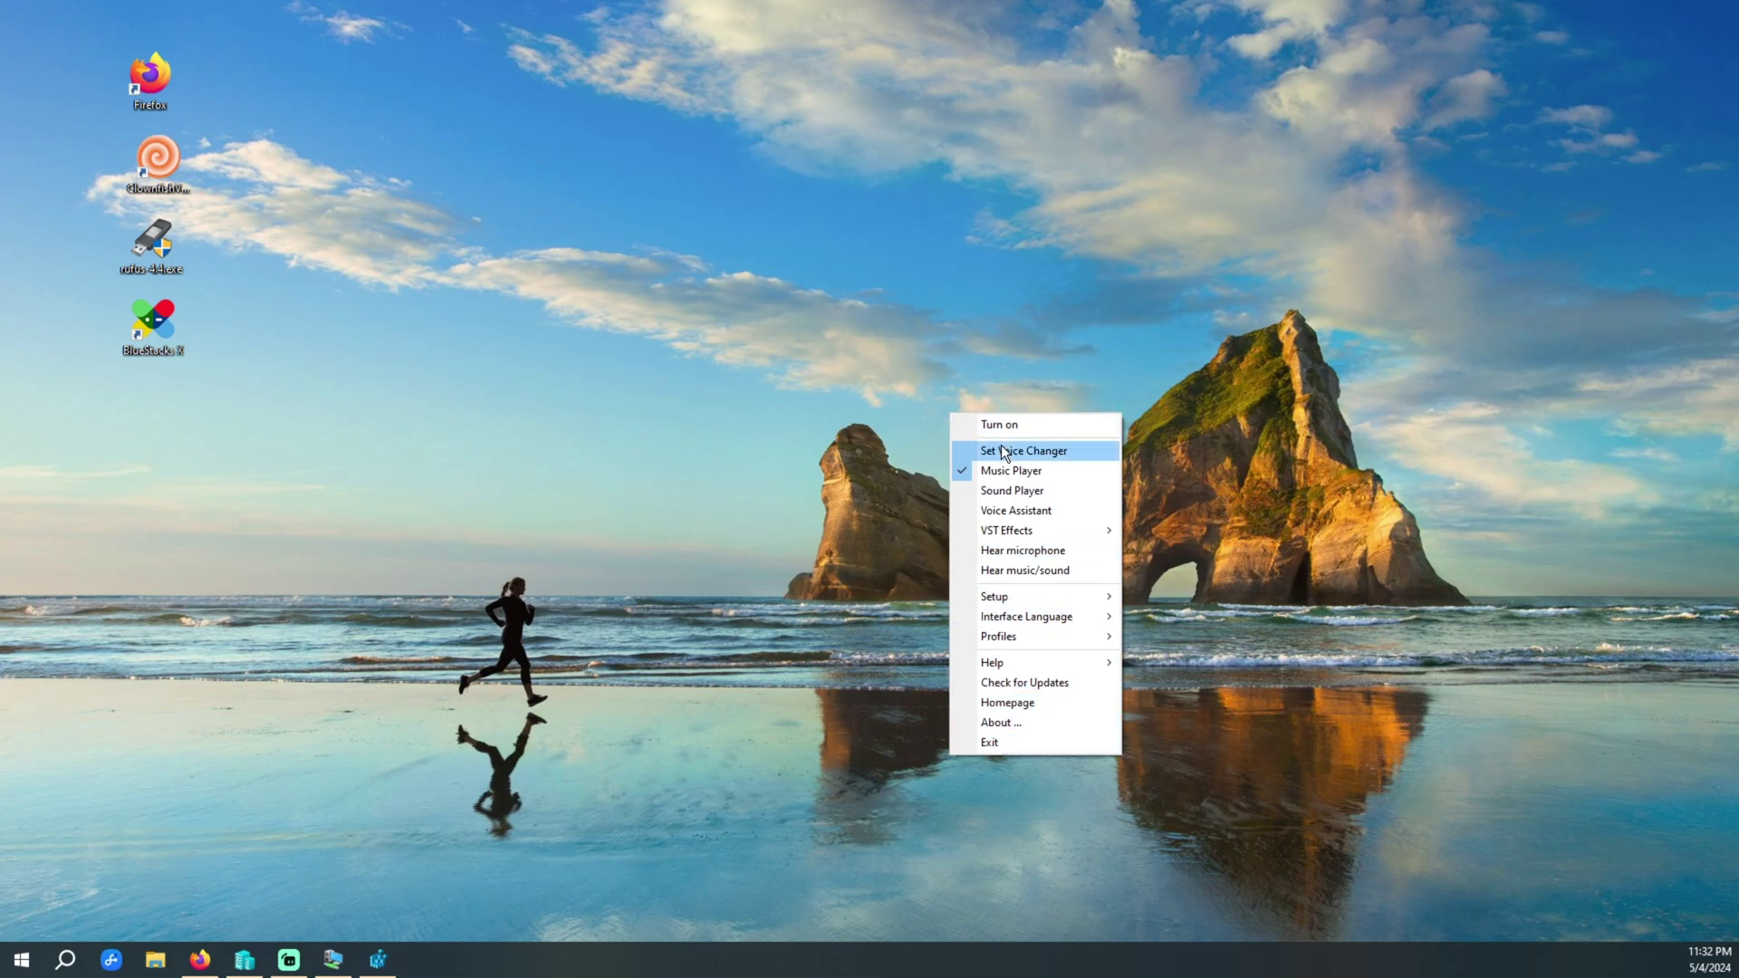
click(992, 742)
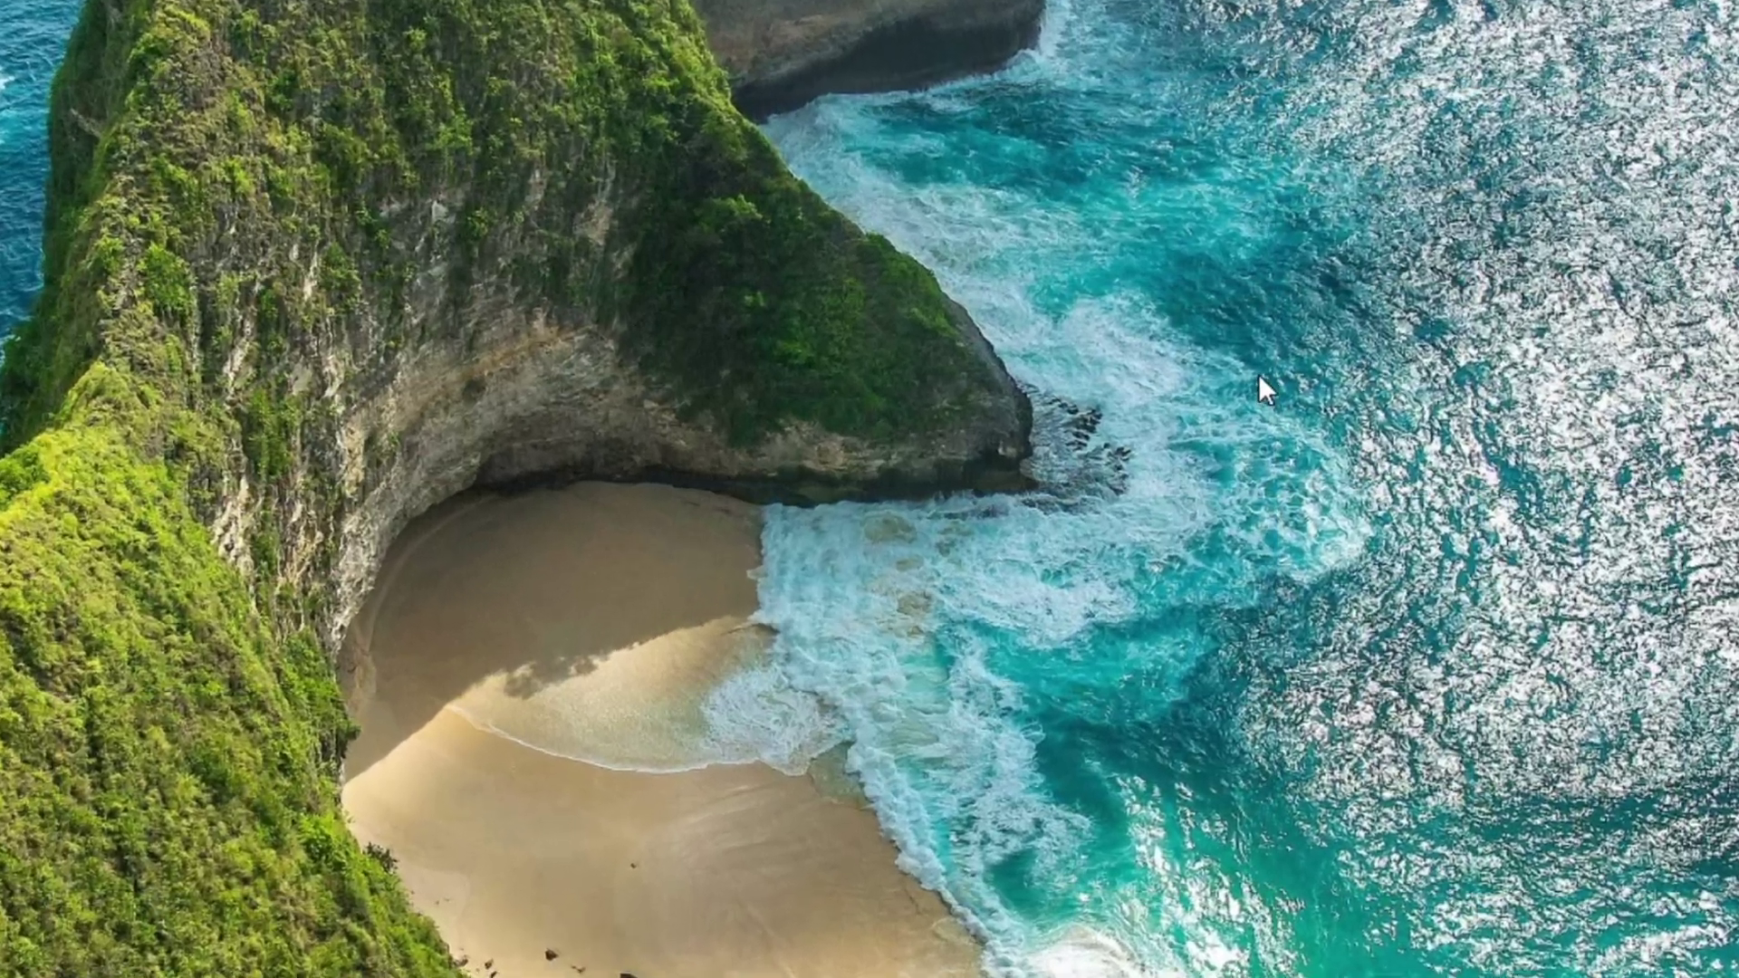
right_click(1285, 366)
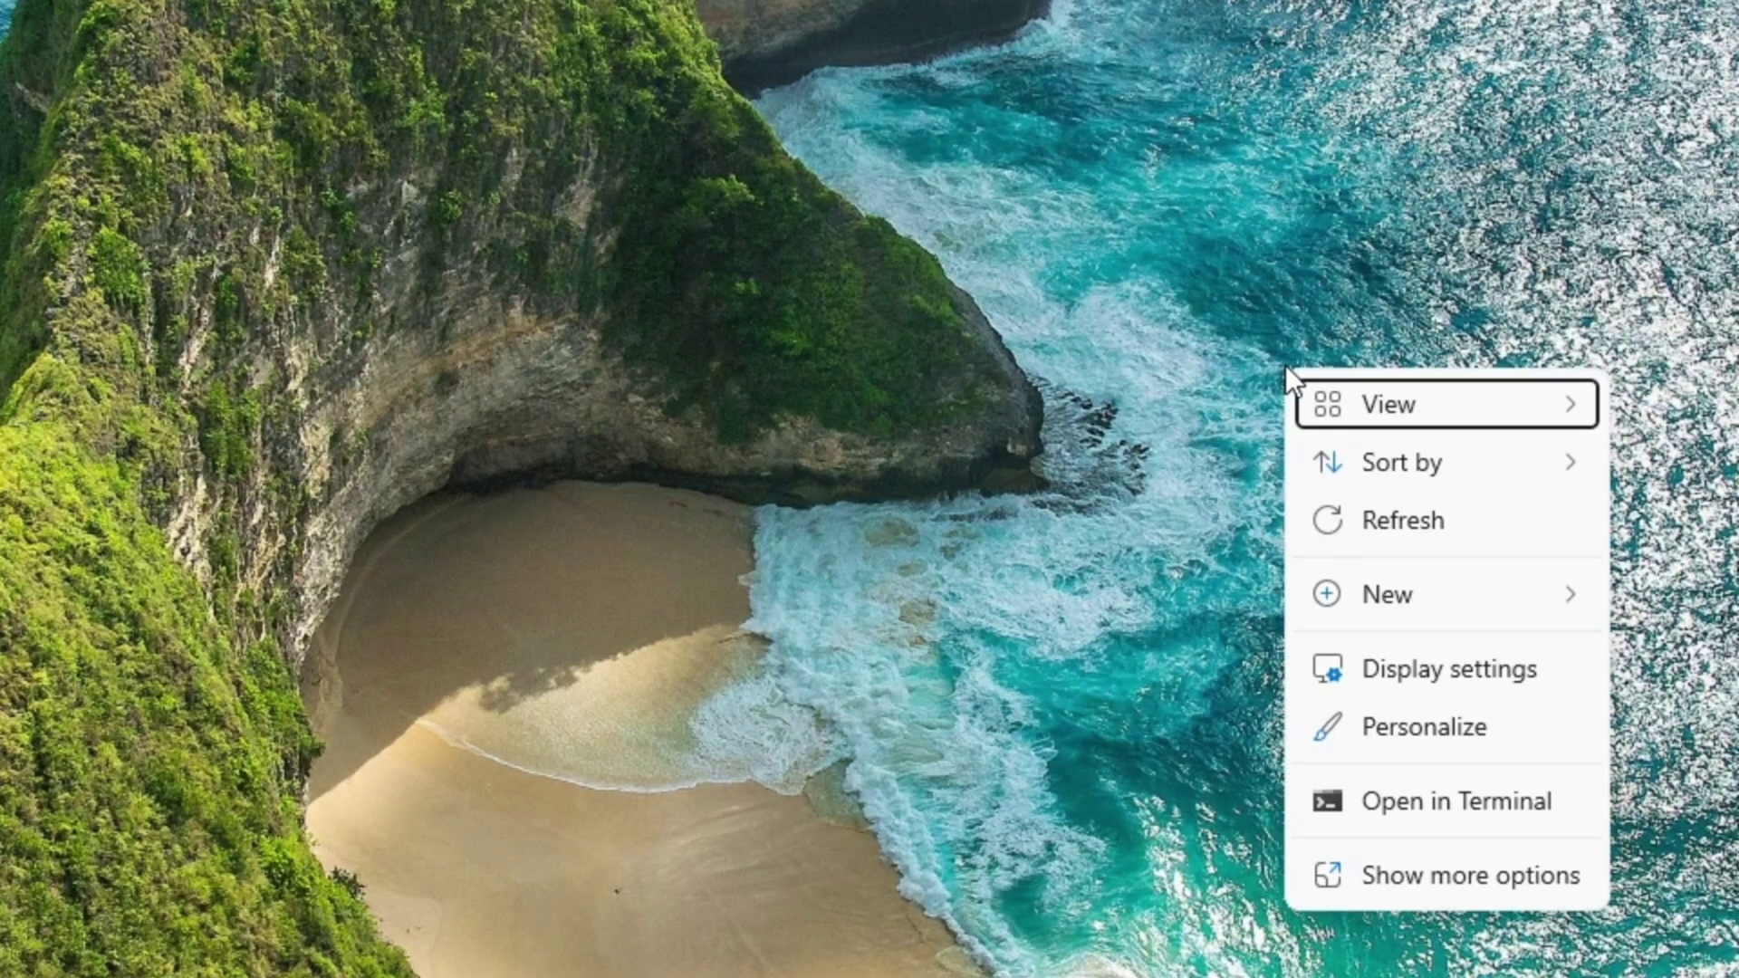
right_click(1426, 872)
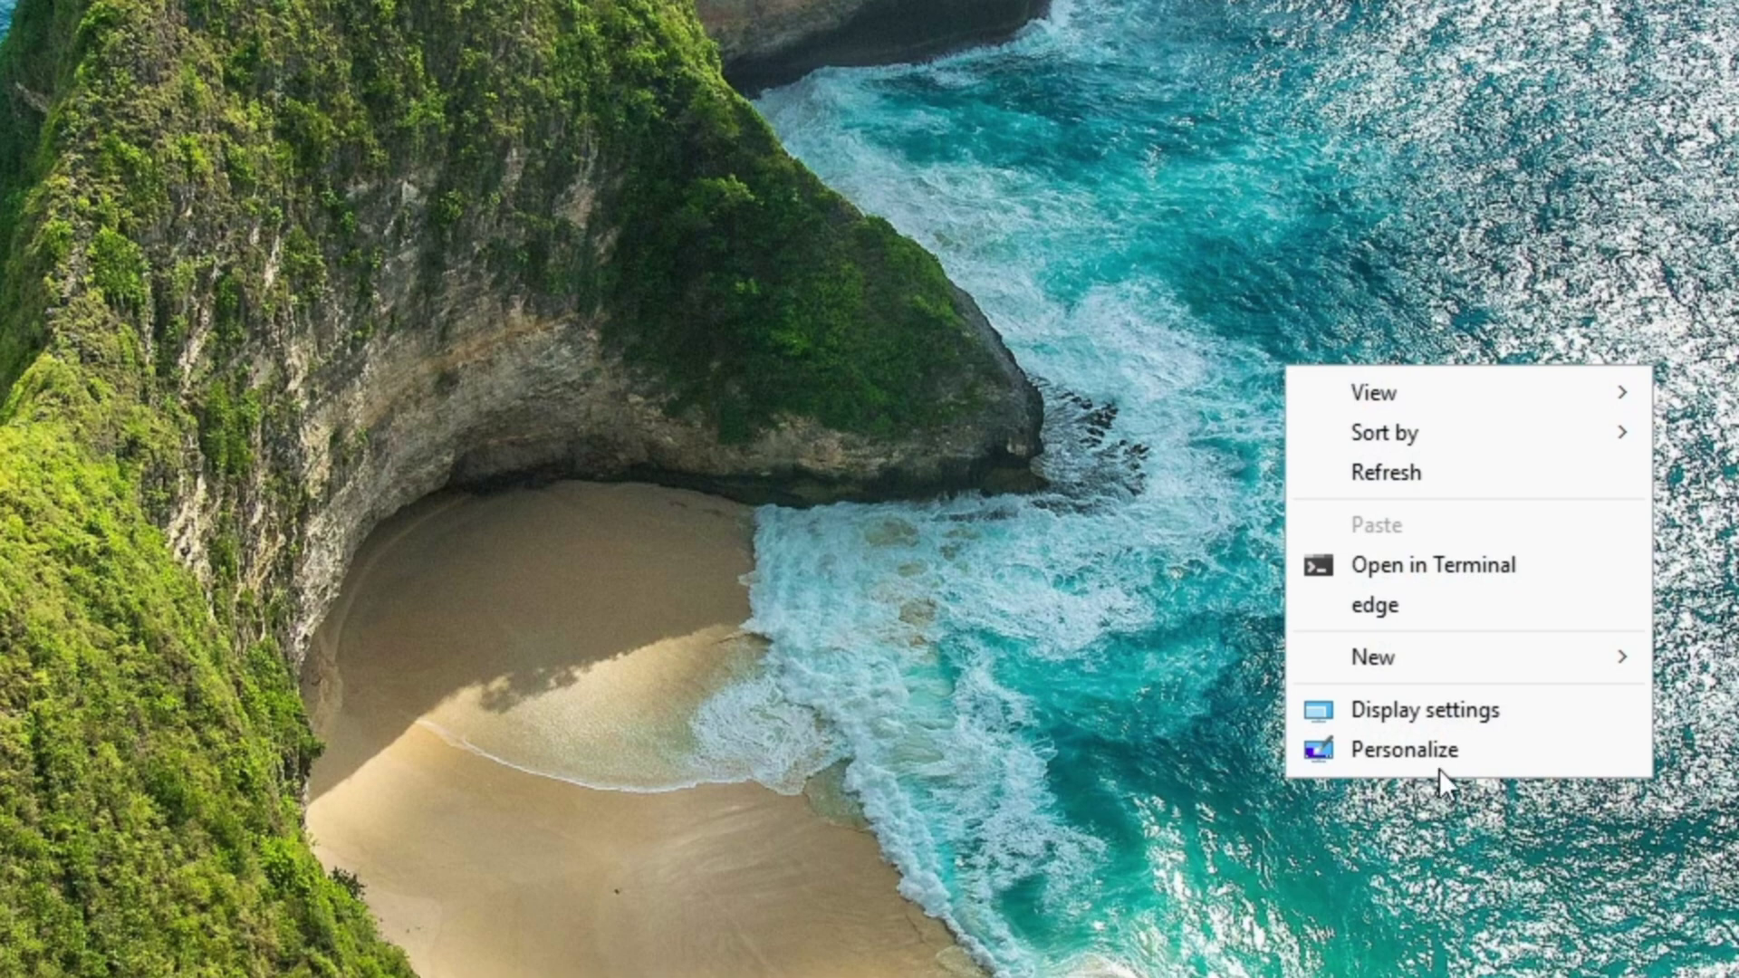
click(1399, 607)
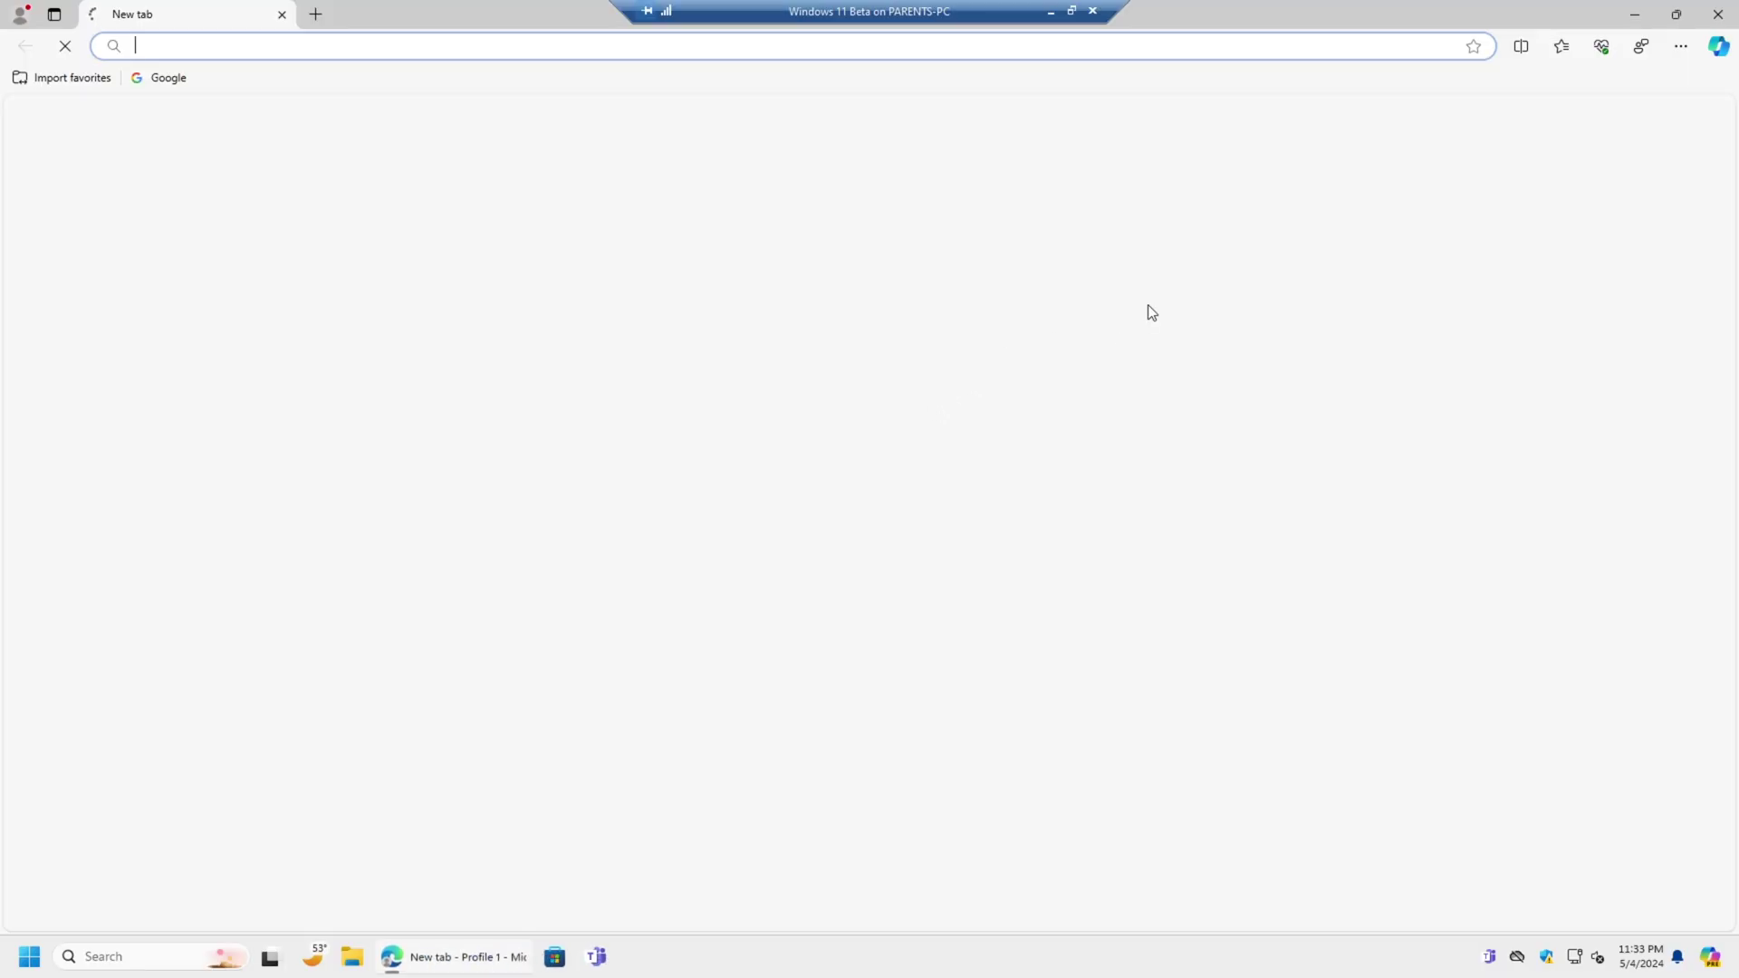
click(1719, 15)
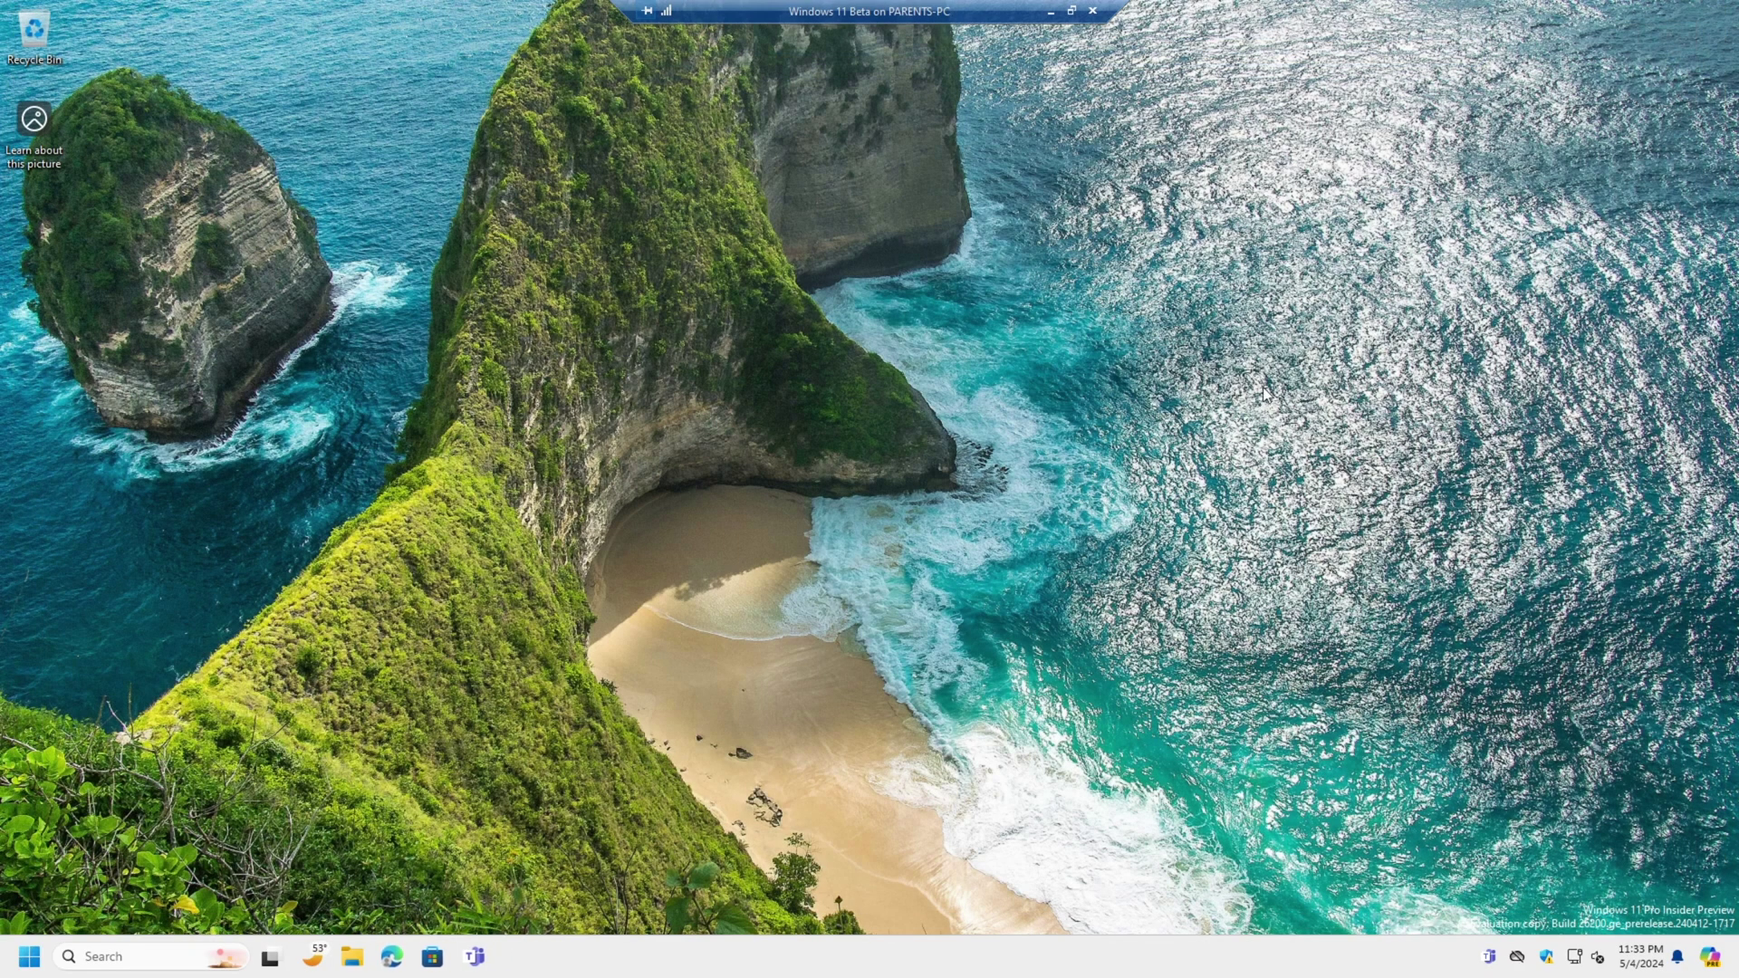
click(150, 965)
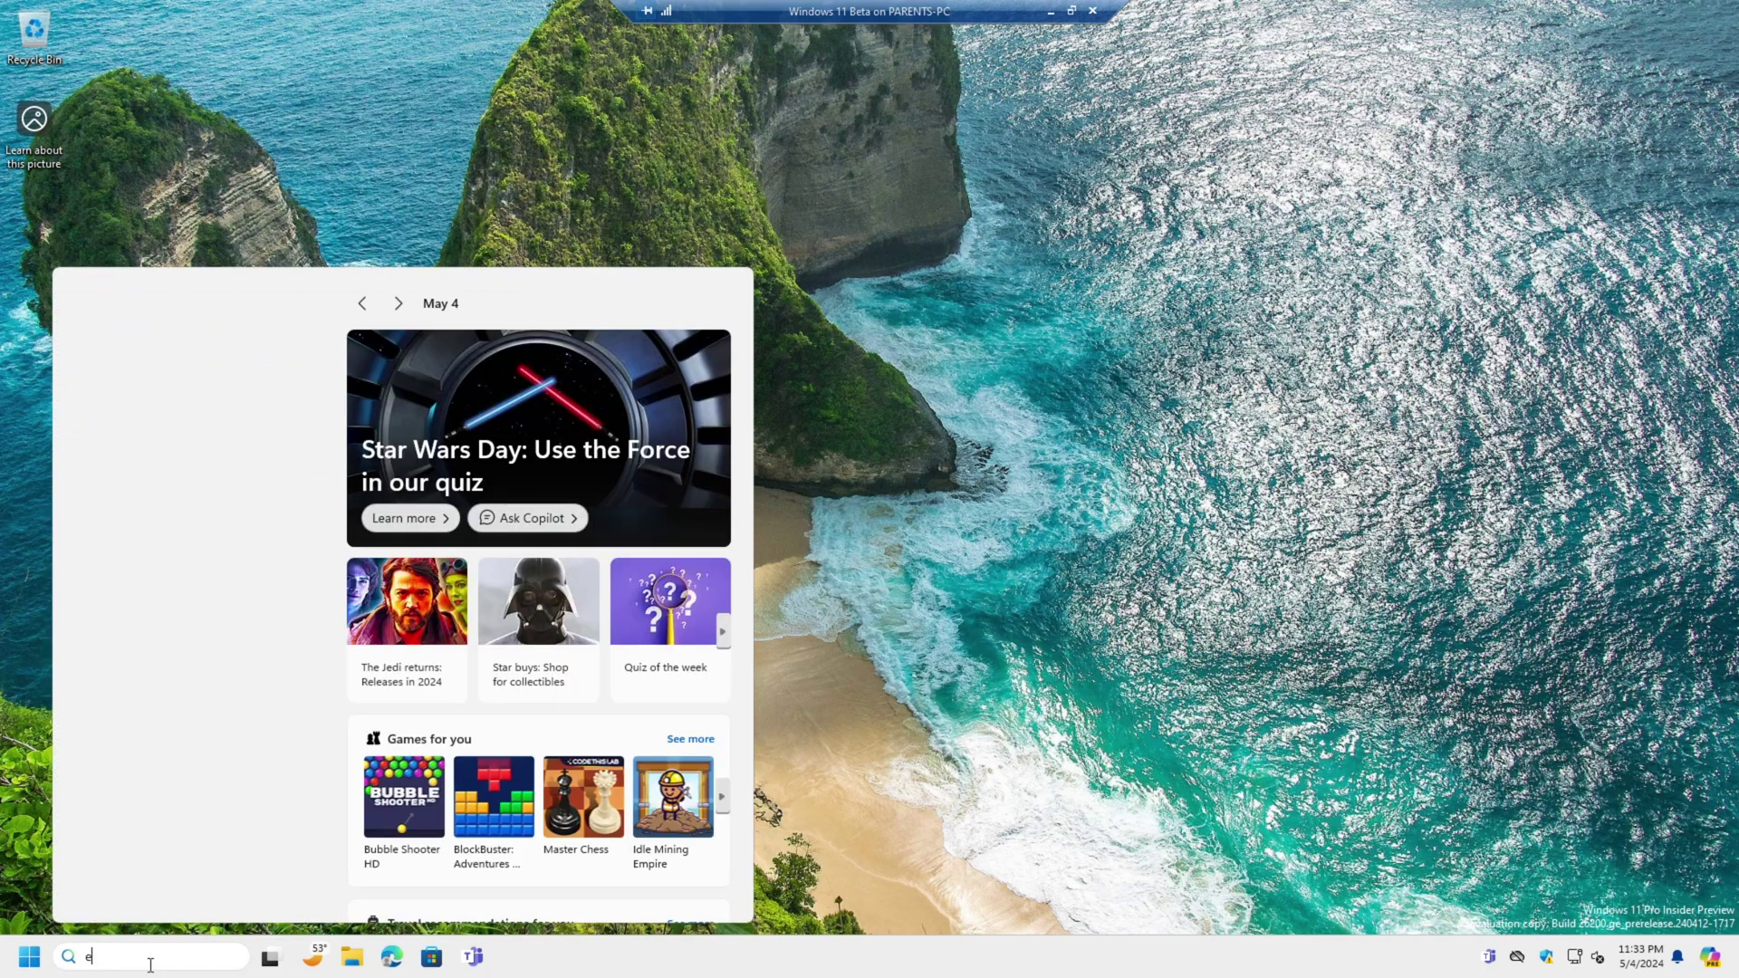
click(762, 617)
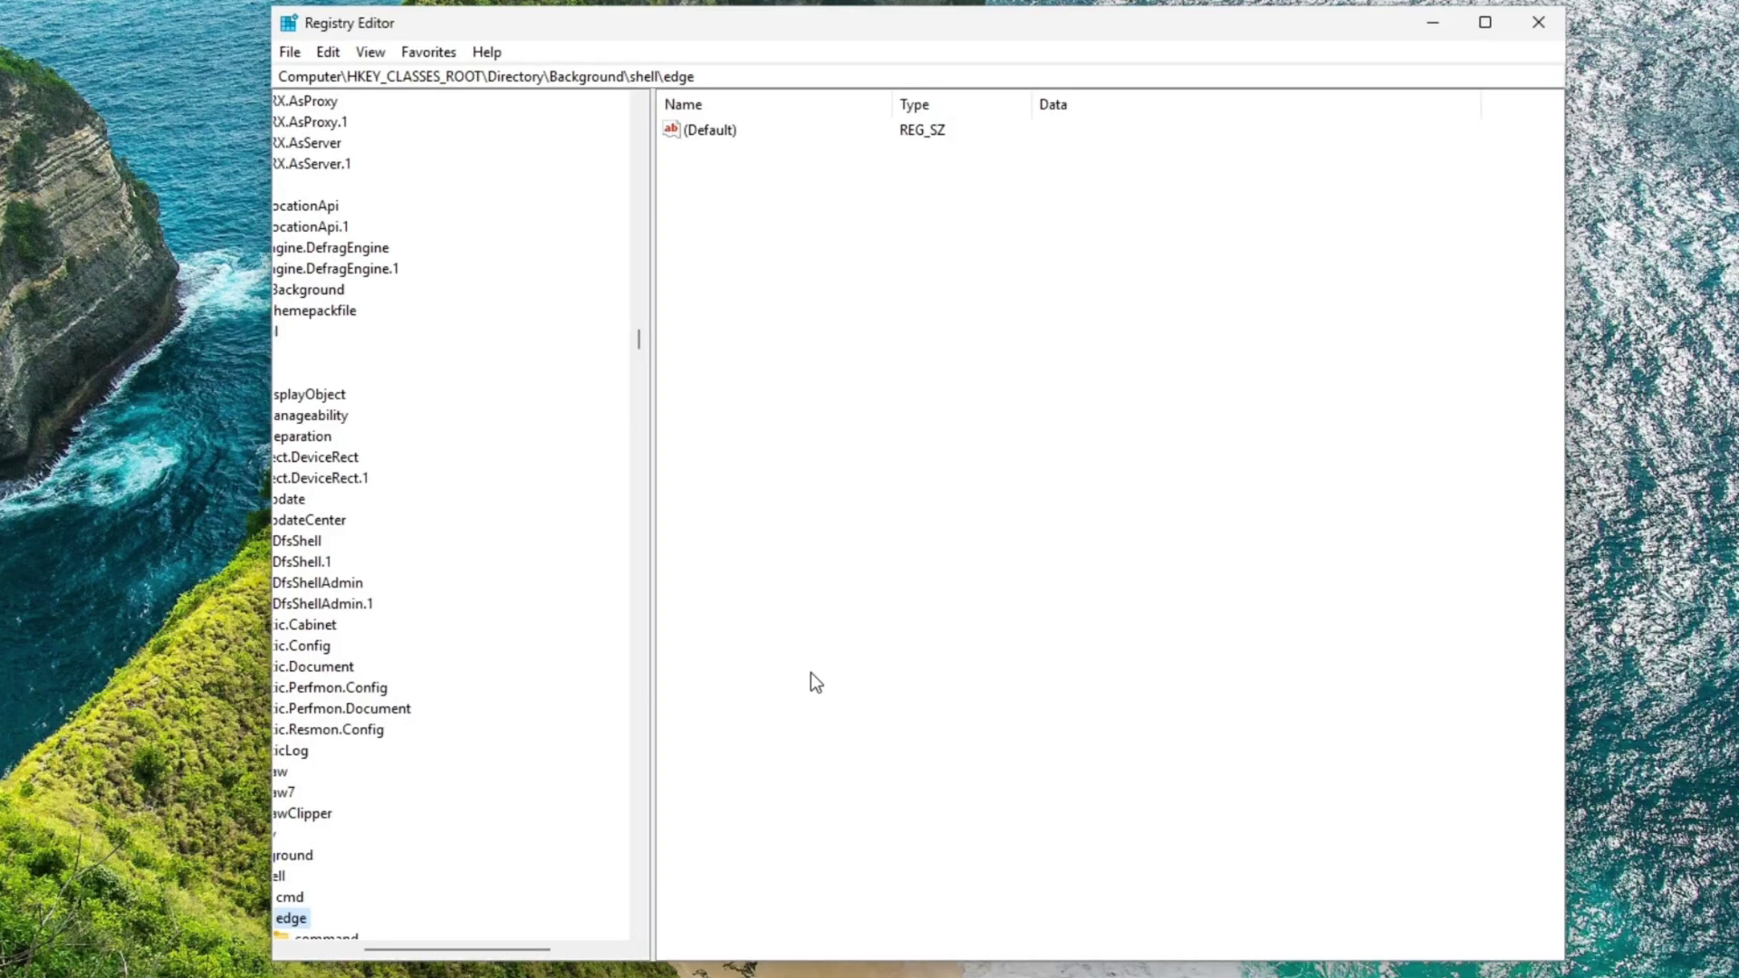
drag(513, 958, 443, 959)
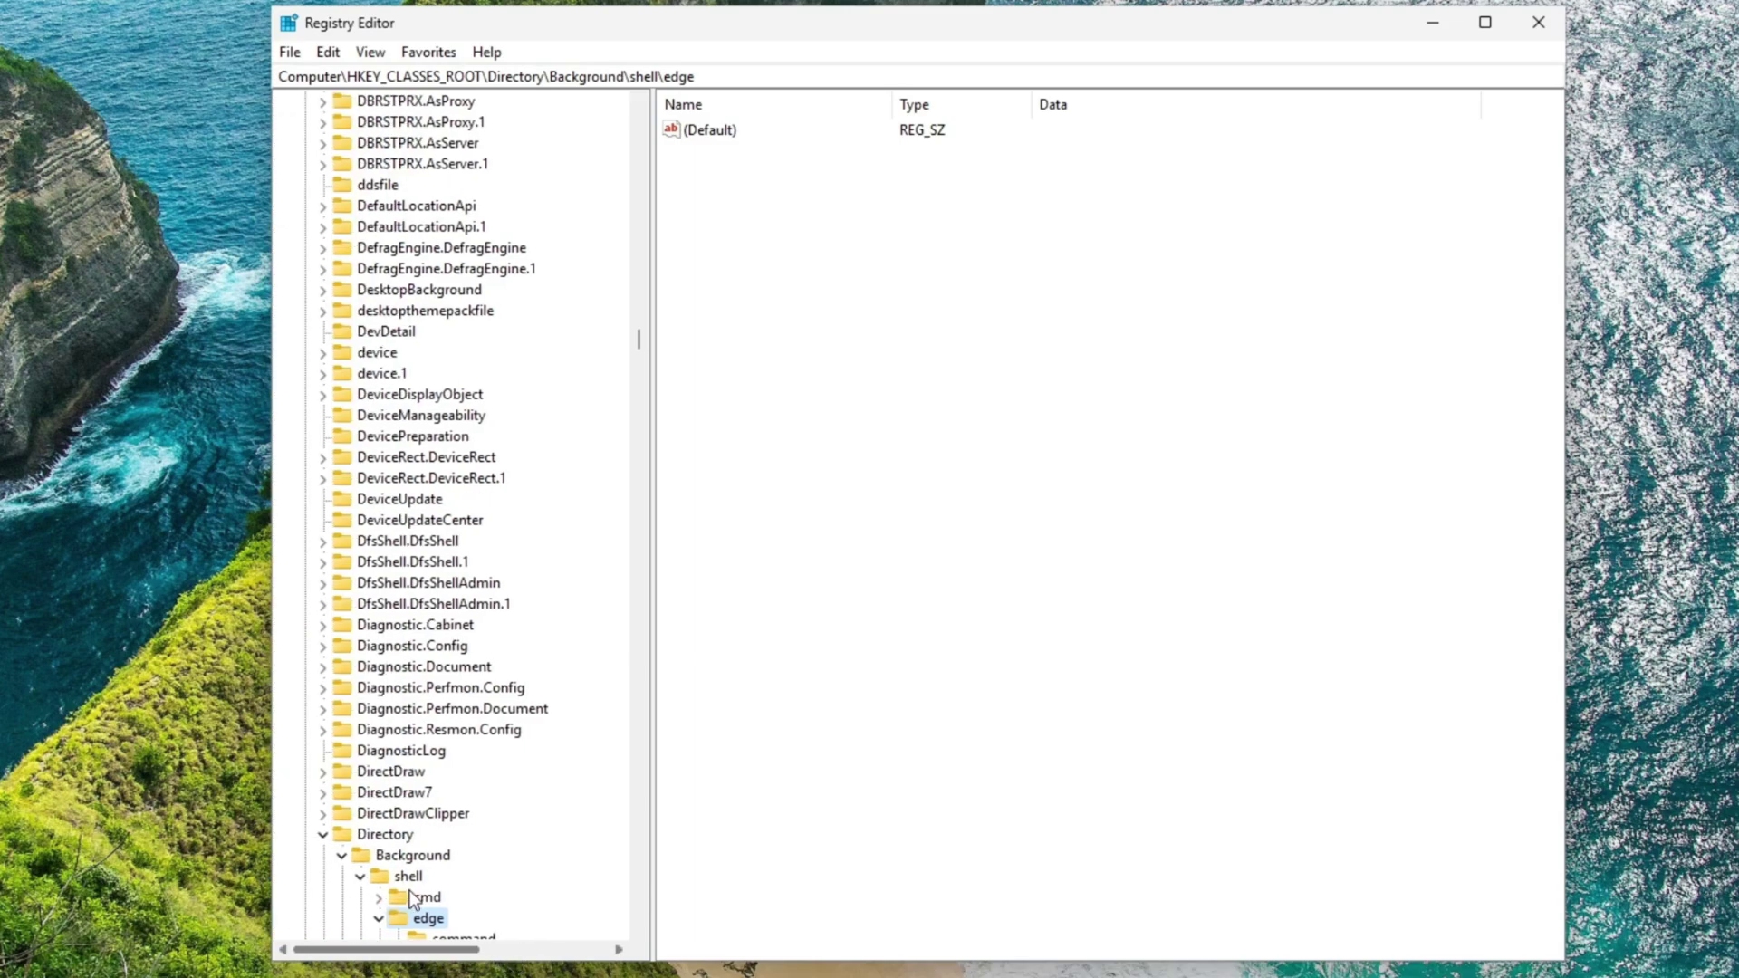
scroll(417, 867, down, 2)
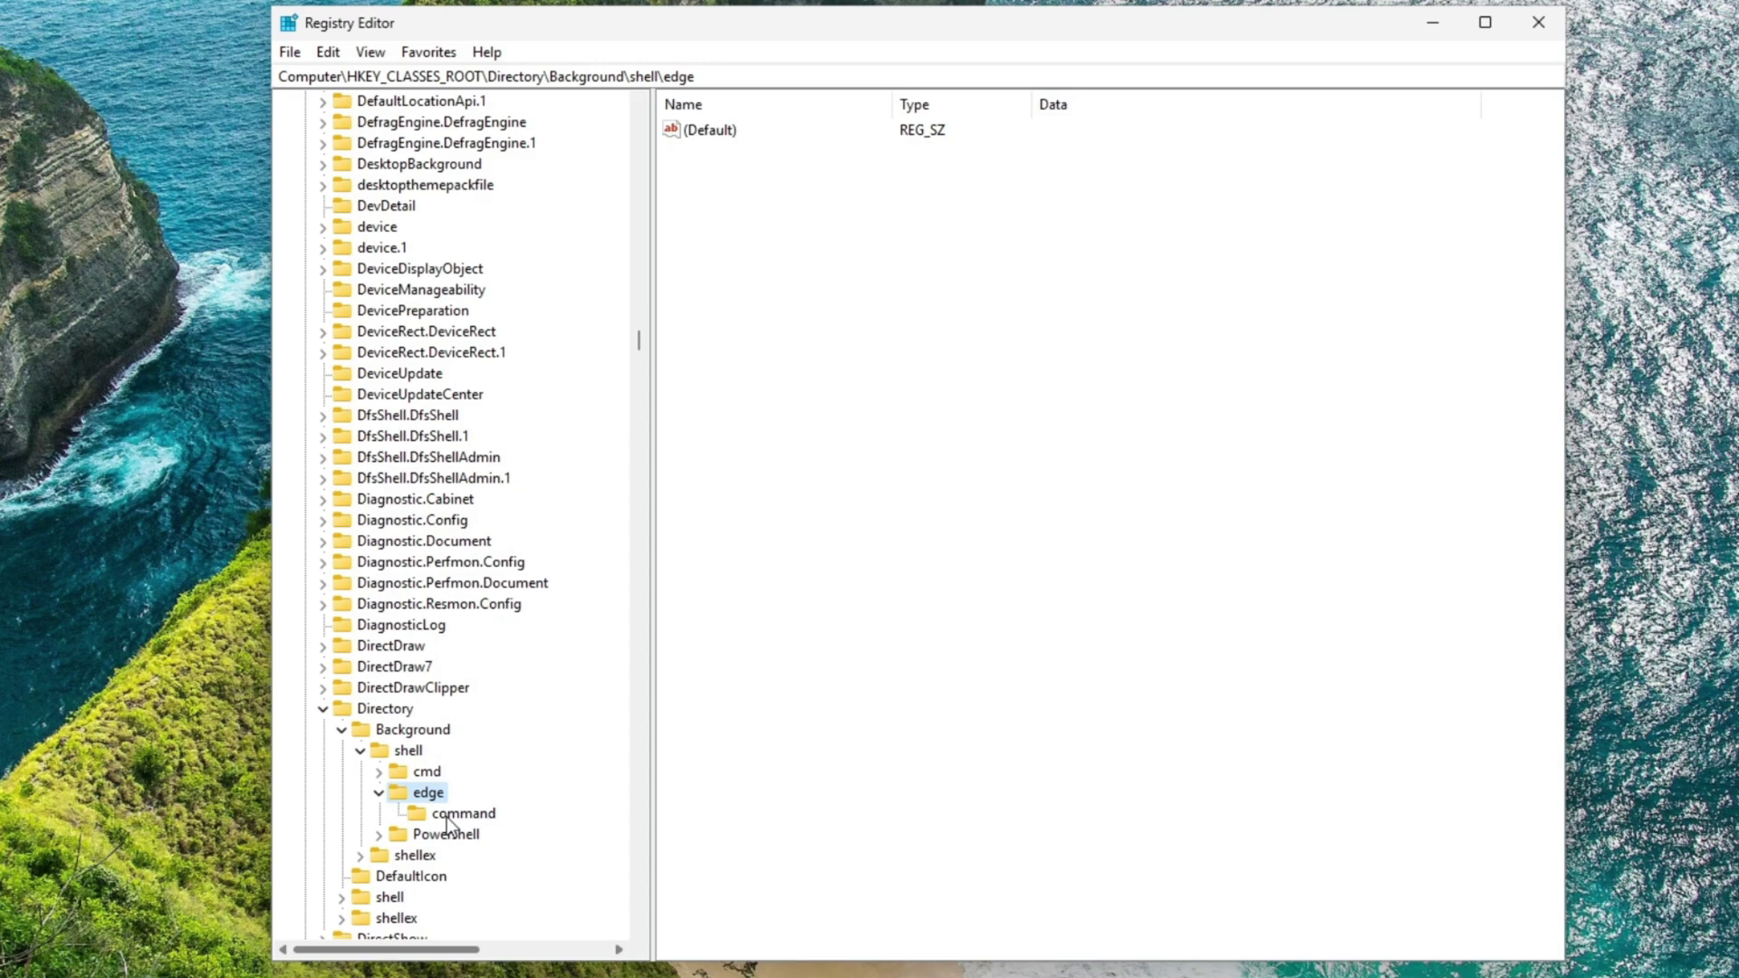
click(480, 816)
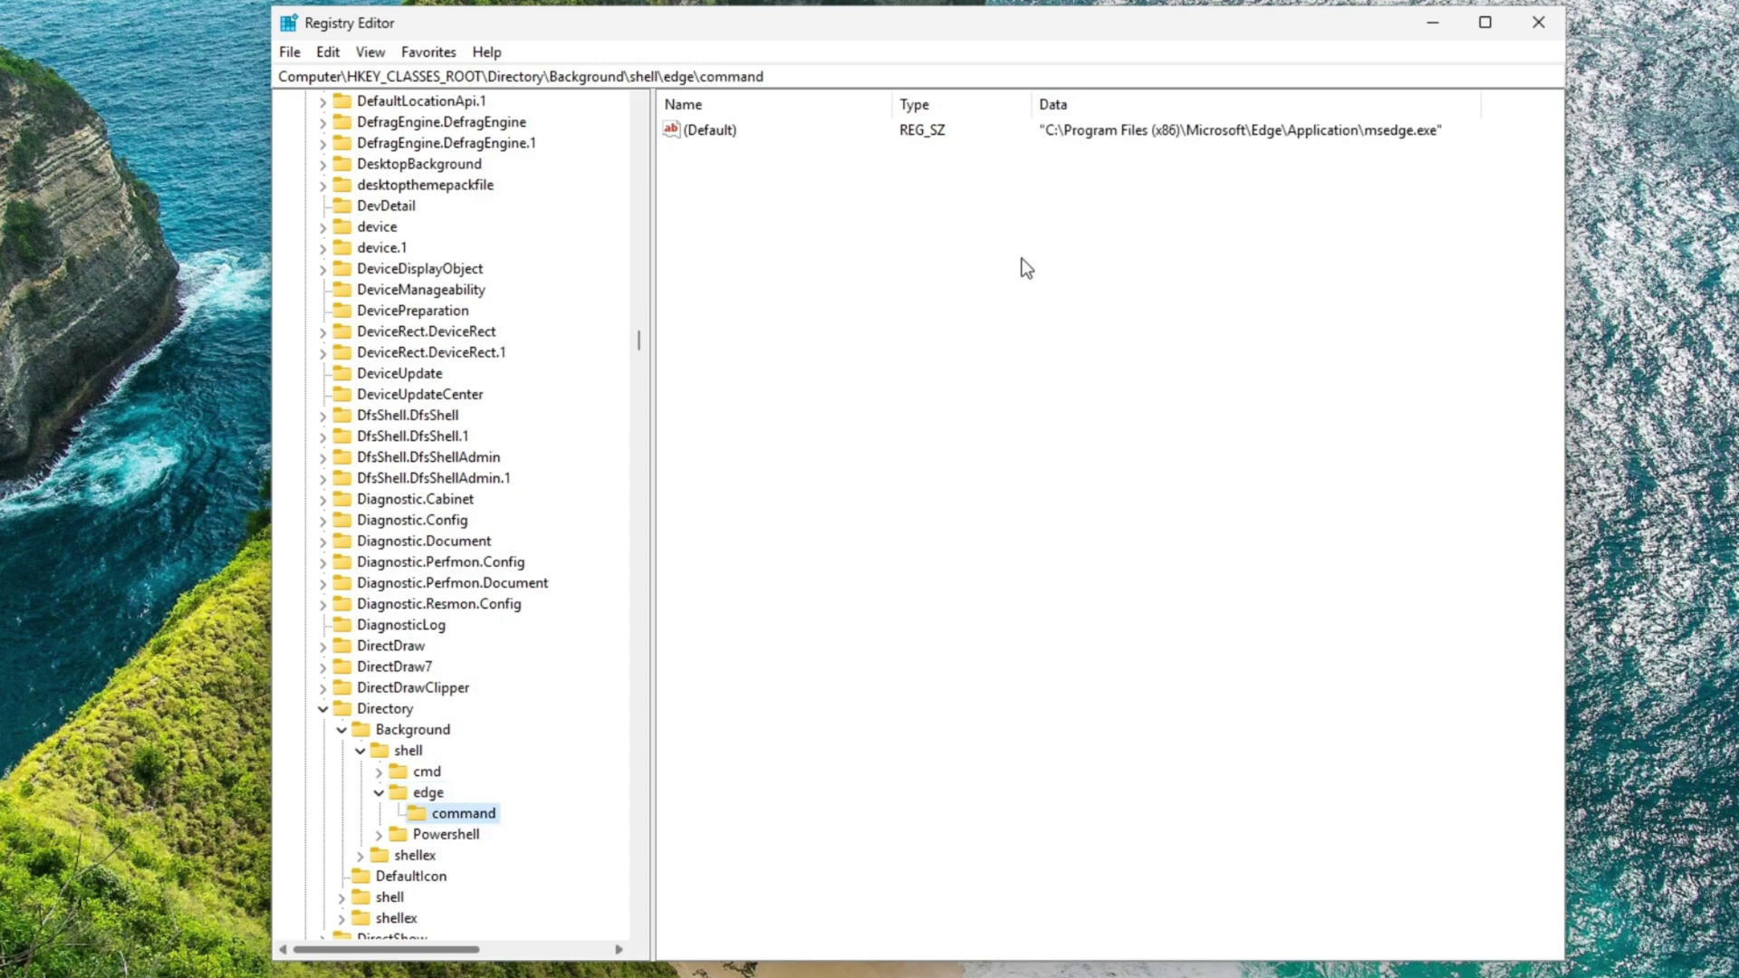
click(1539, 22)
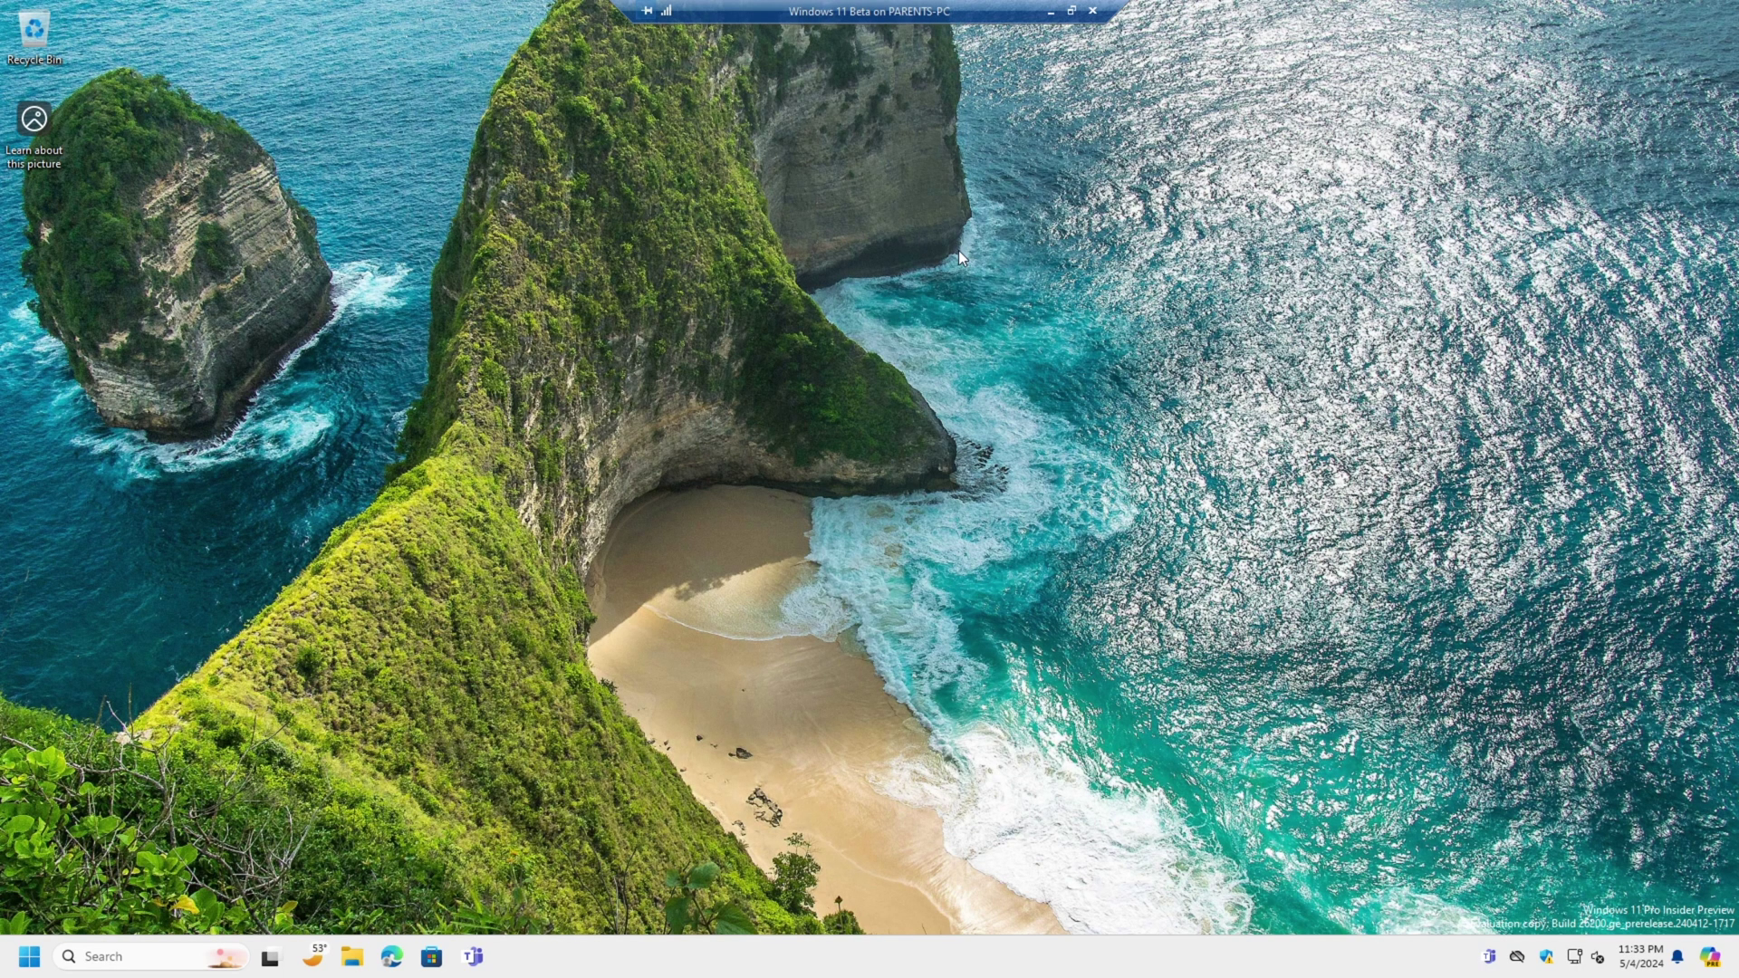